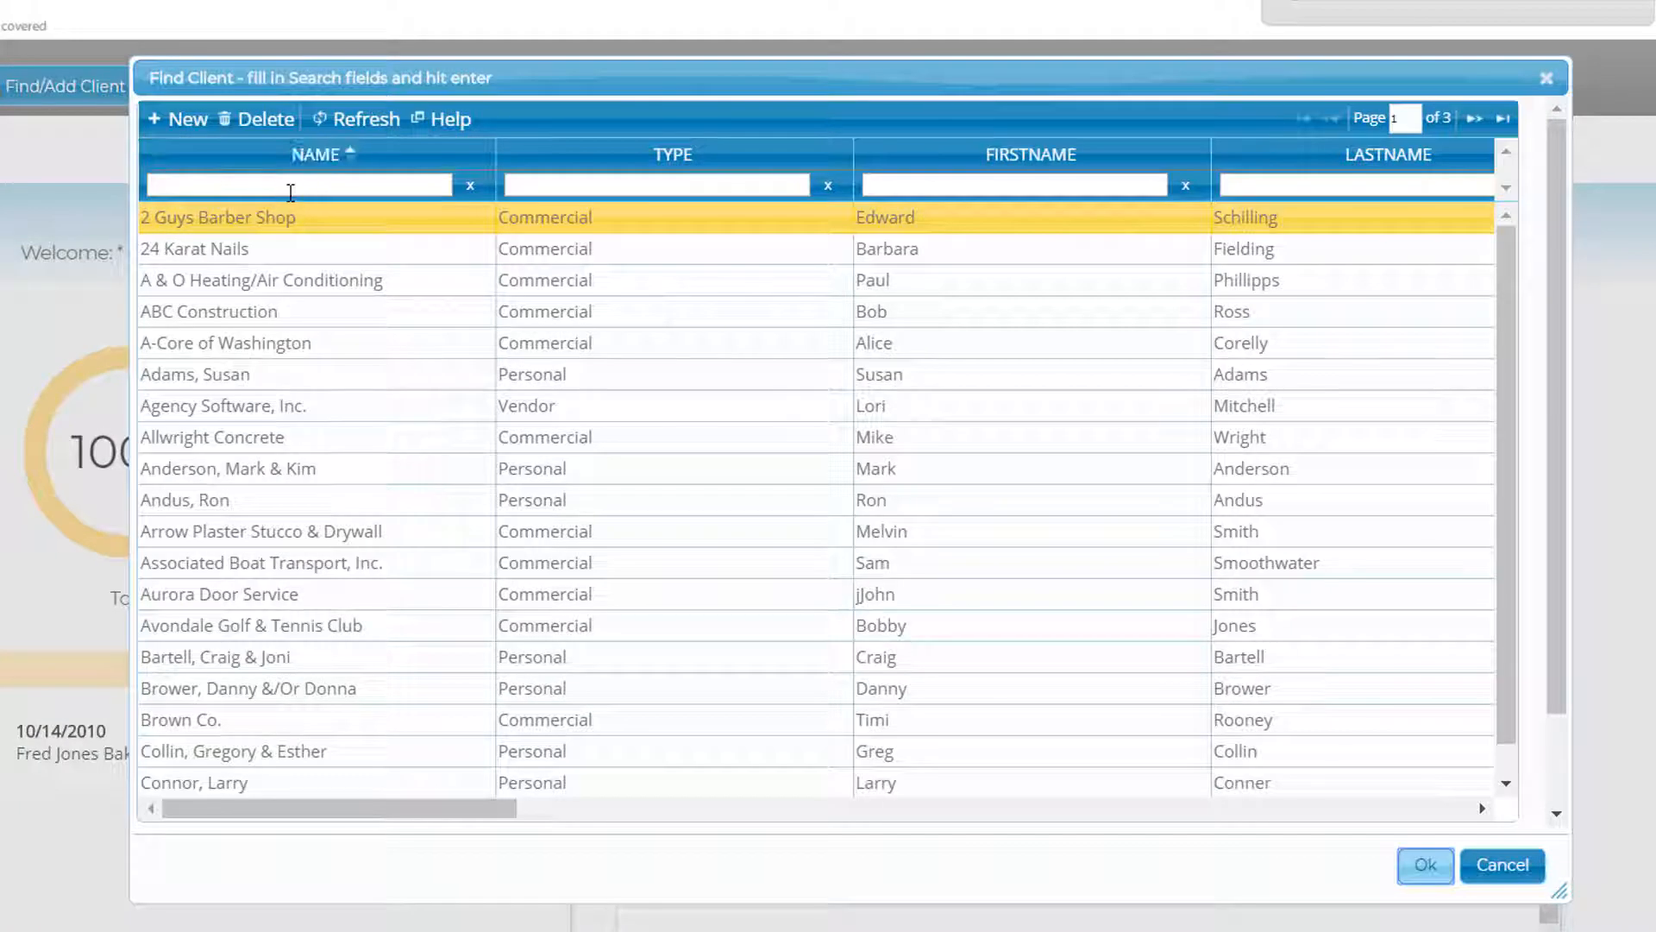
- Search clients for 'smith', open Smith Plumbing, and start a new policy from its policy list
left_click(293, 184)
type("smith")
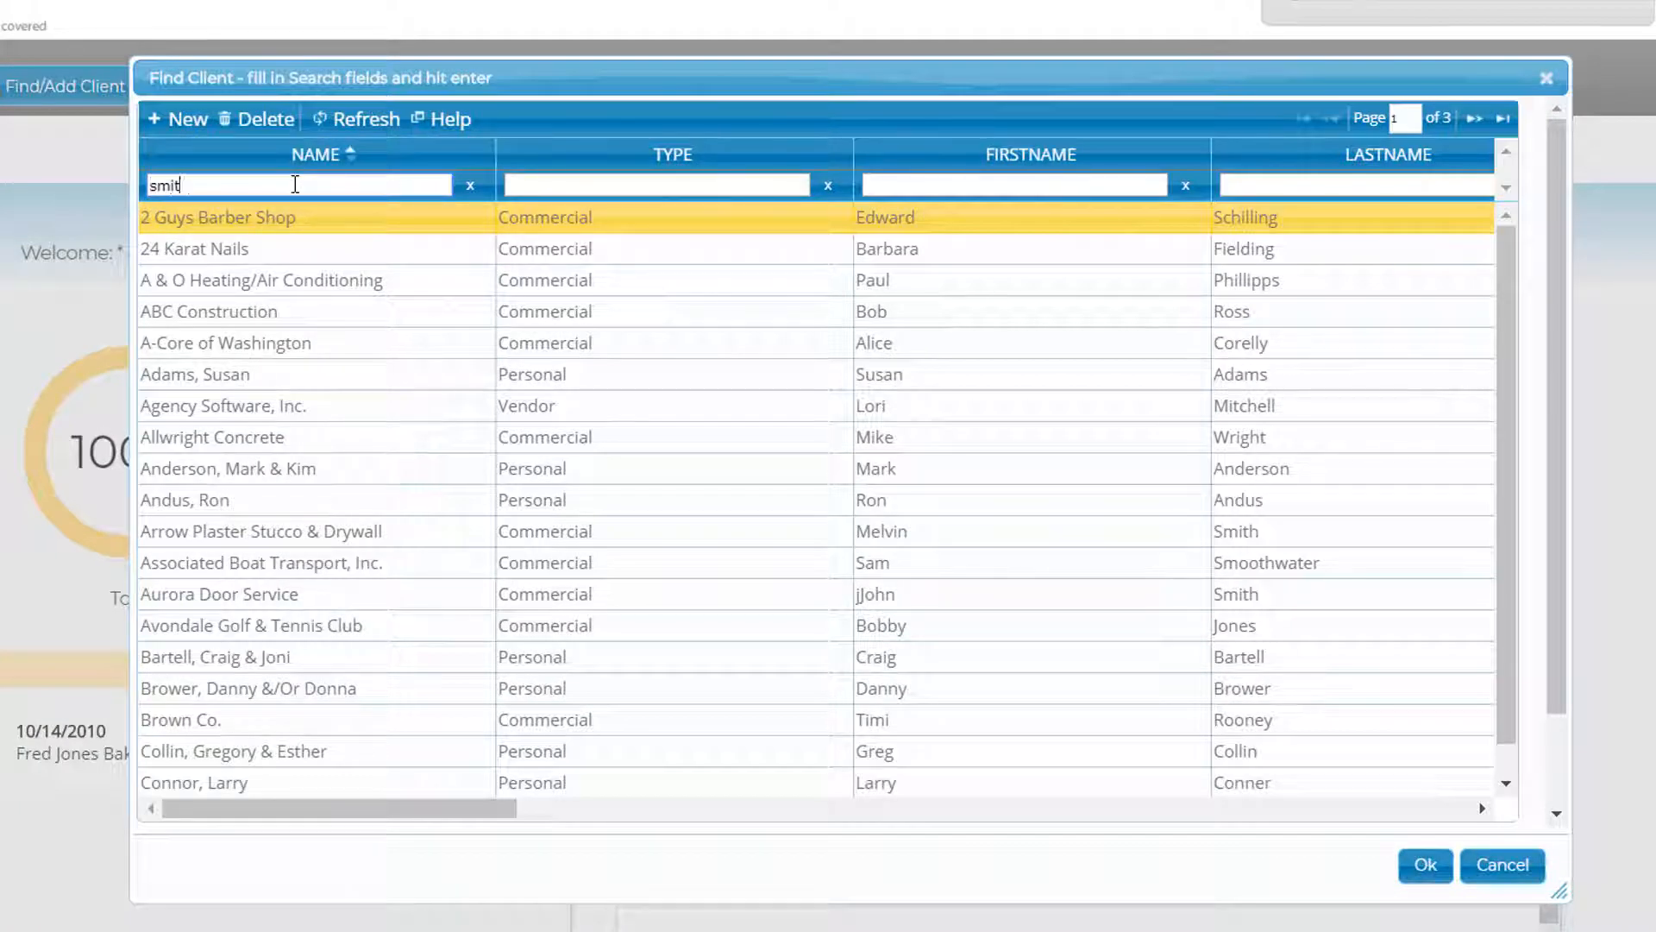
key("Return")
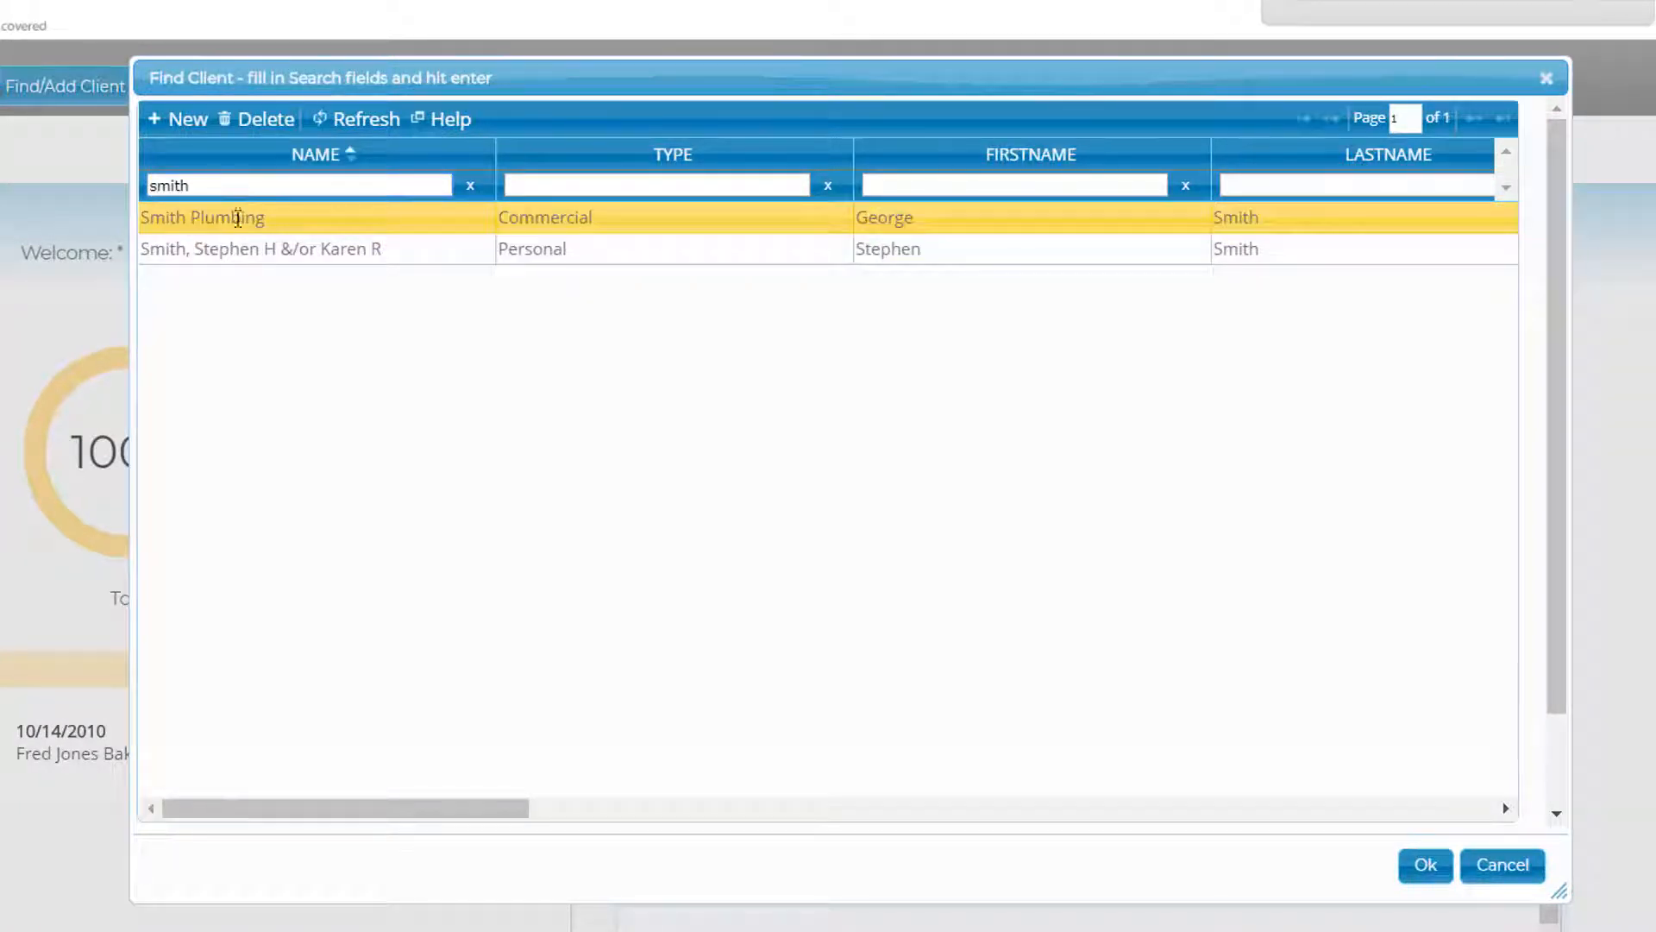
left_click(1431, 871)
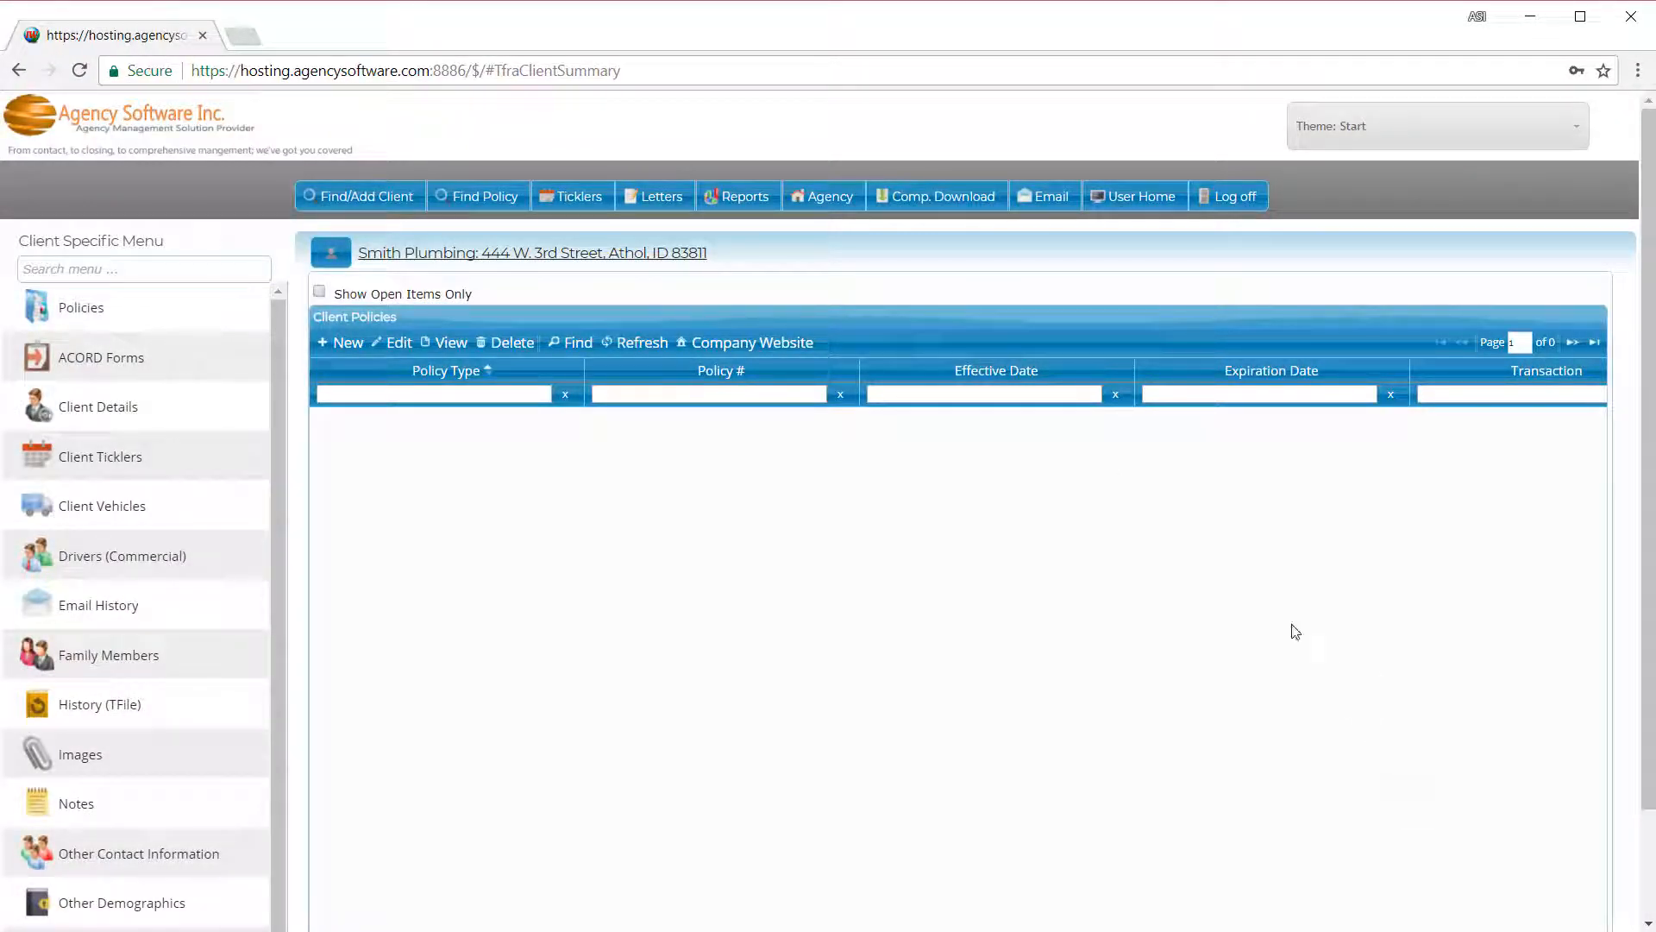
left_click(104, 312)
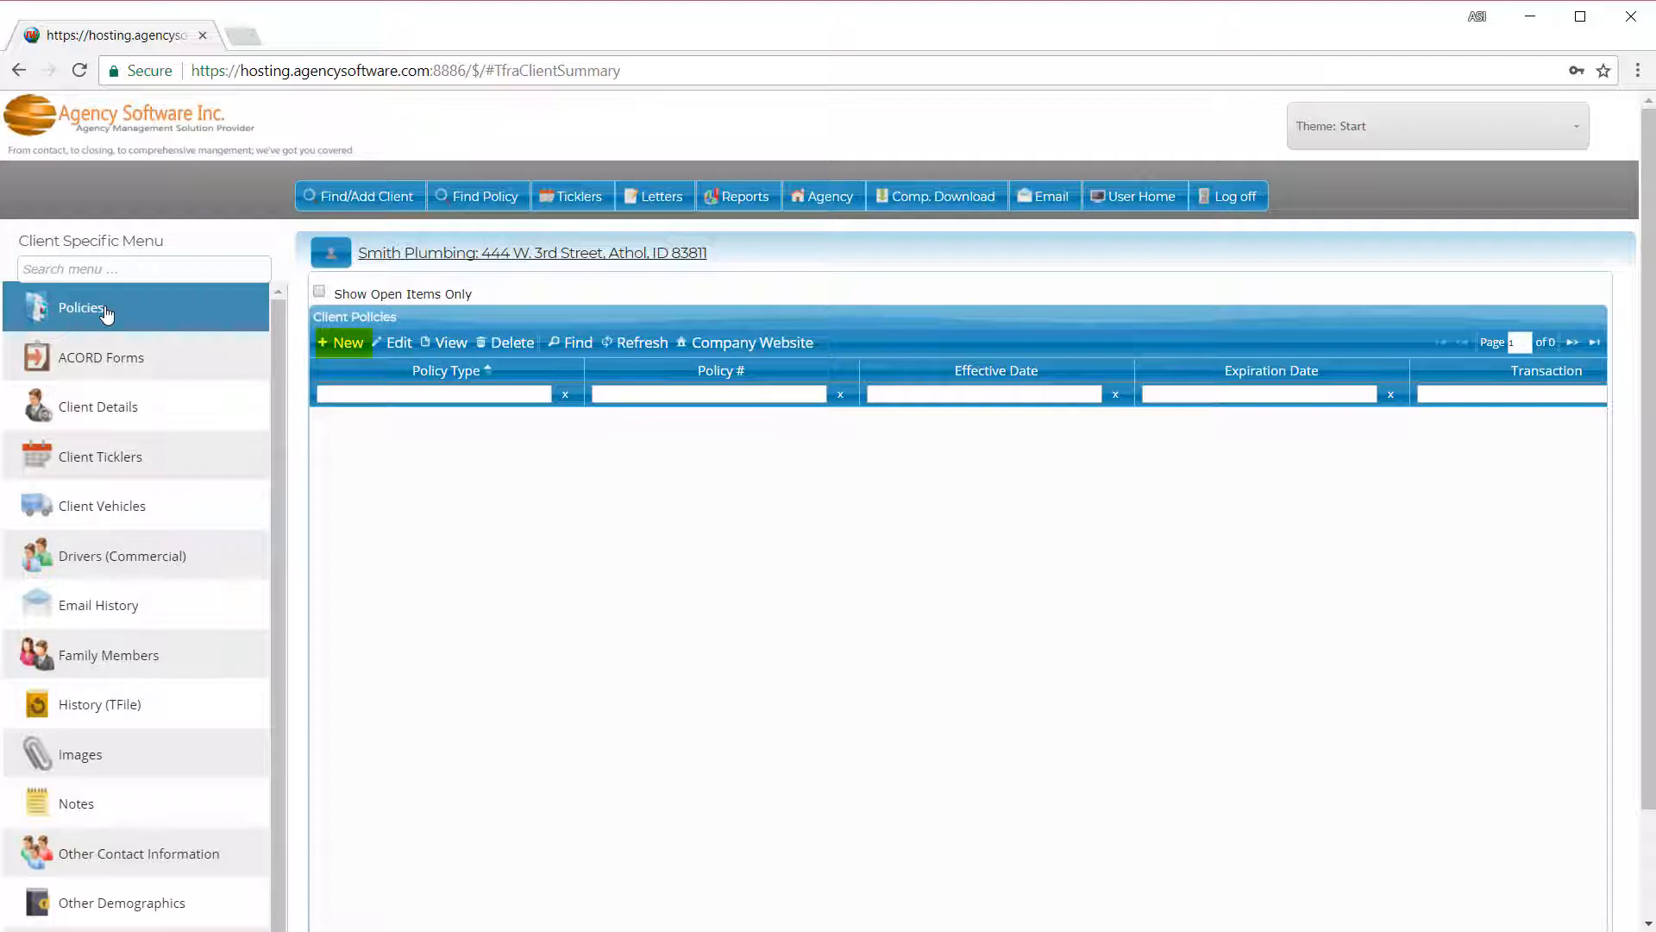
left_click(349, 343)
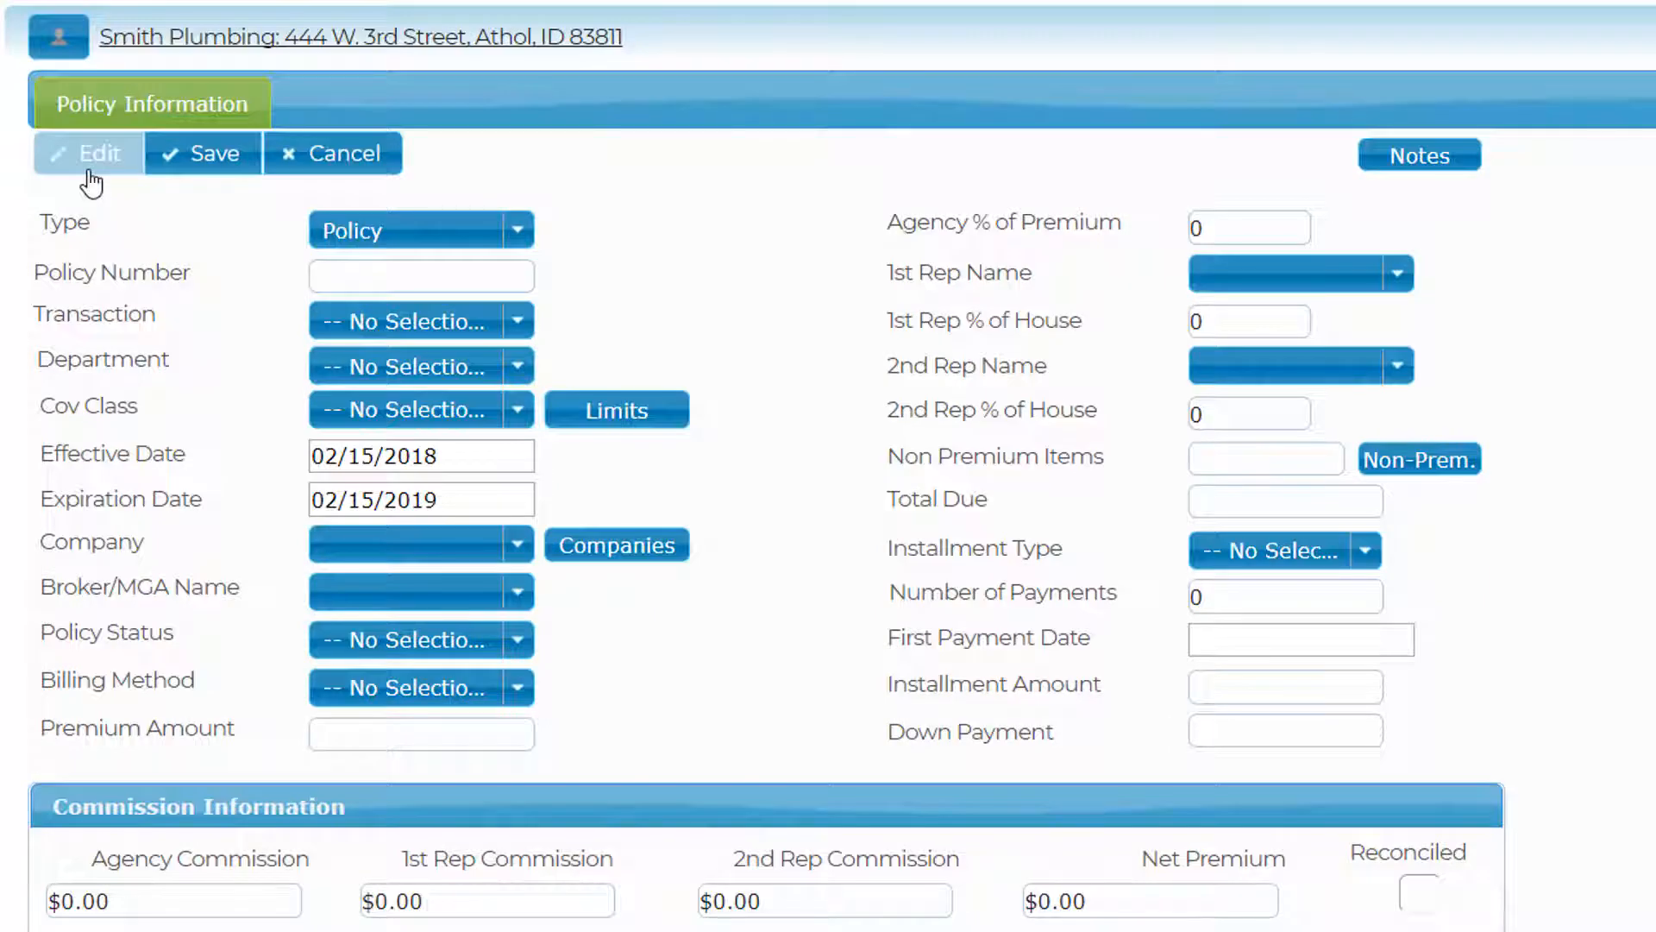
left_click(522, 231)
left_click(525, 231)
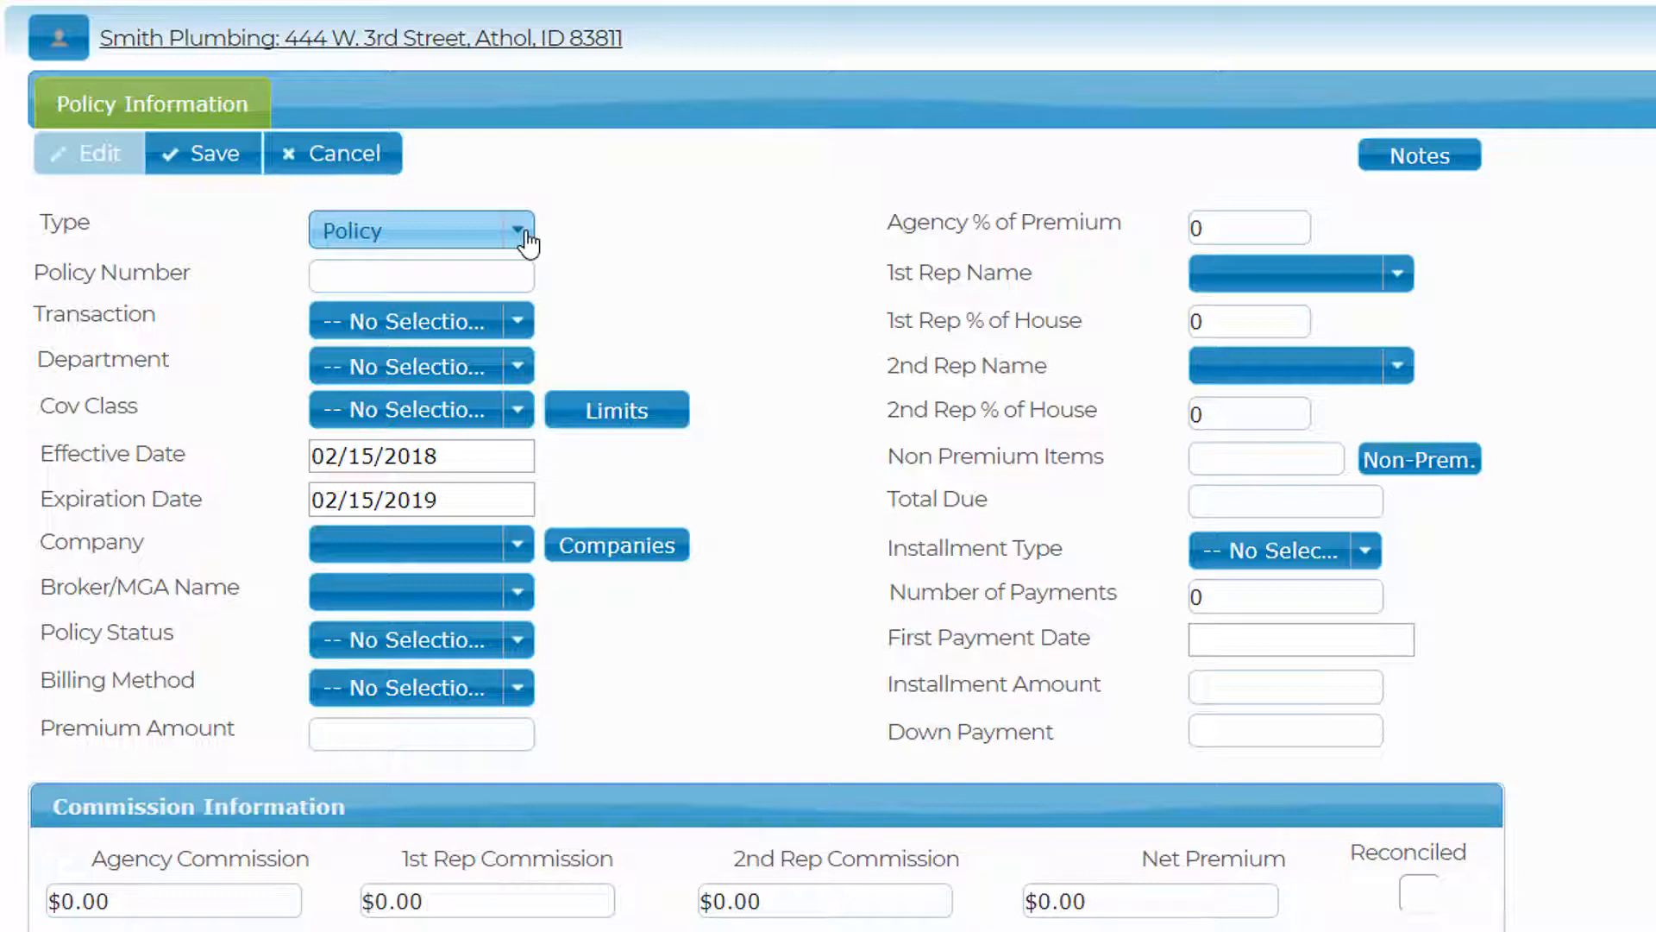
left_click(417, 274)
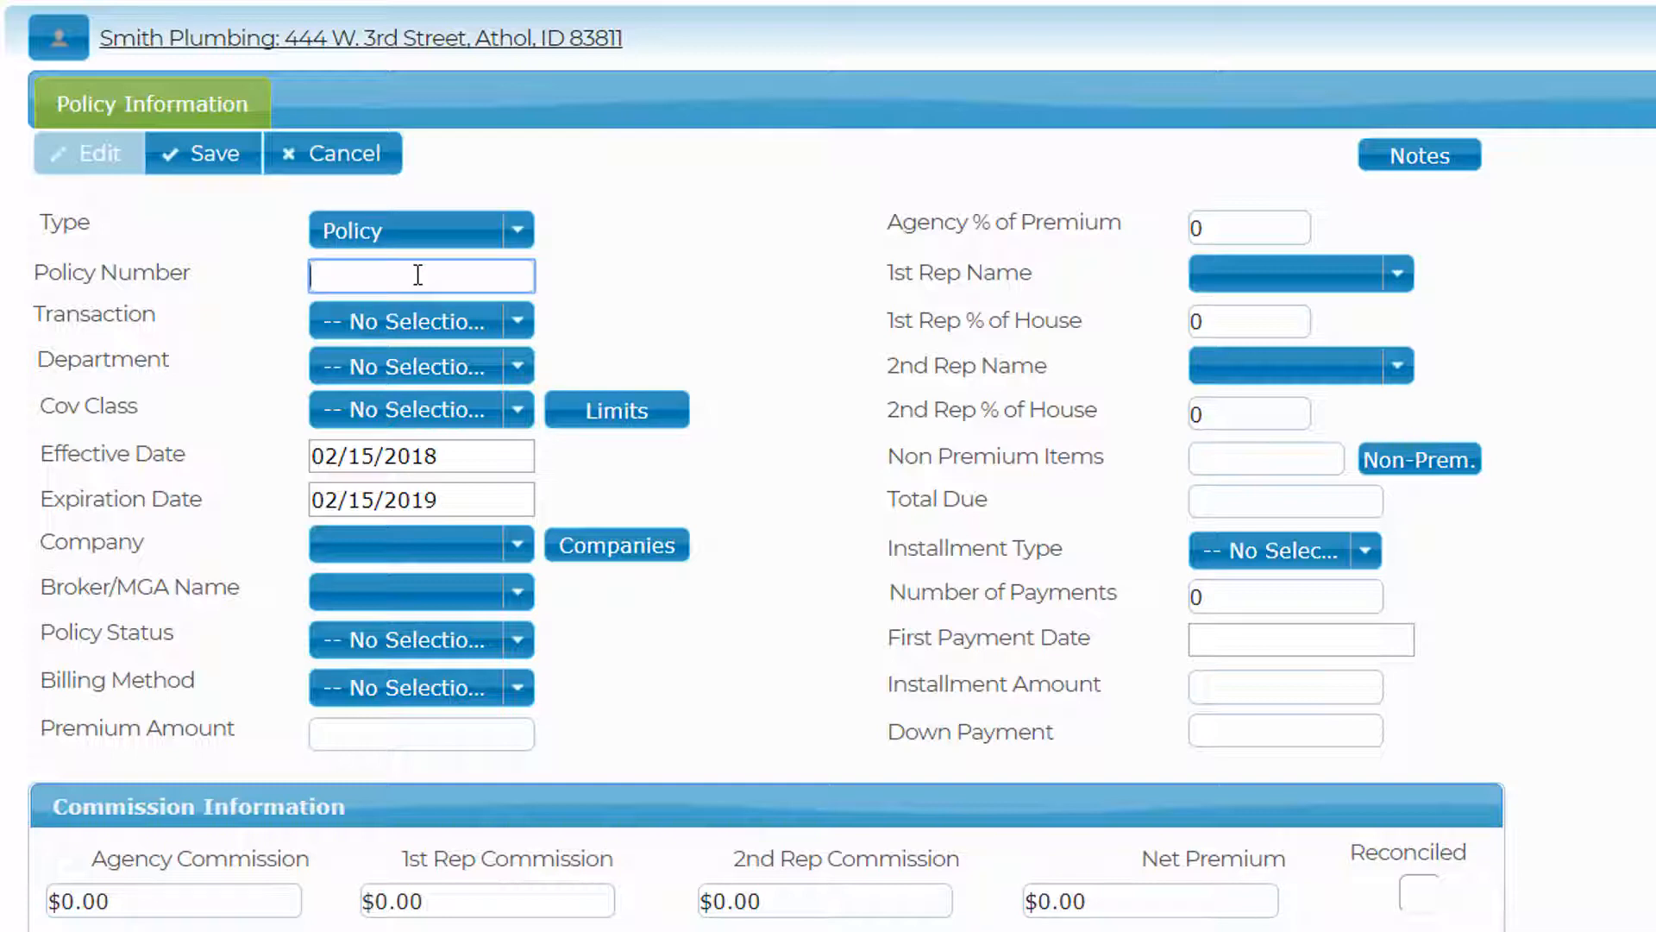
- Set transaction New Business, department Commercial Lines and coverage class Comm. General Liability
left_click(516, 320)
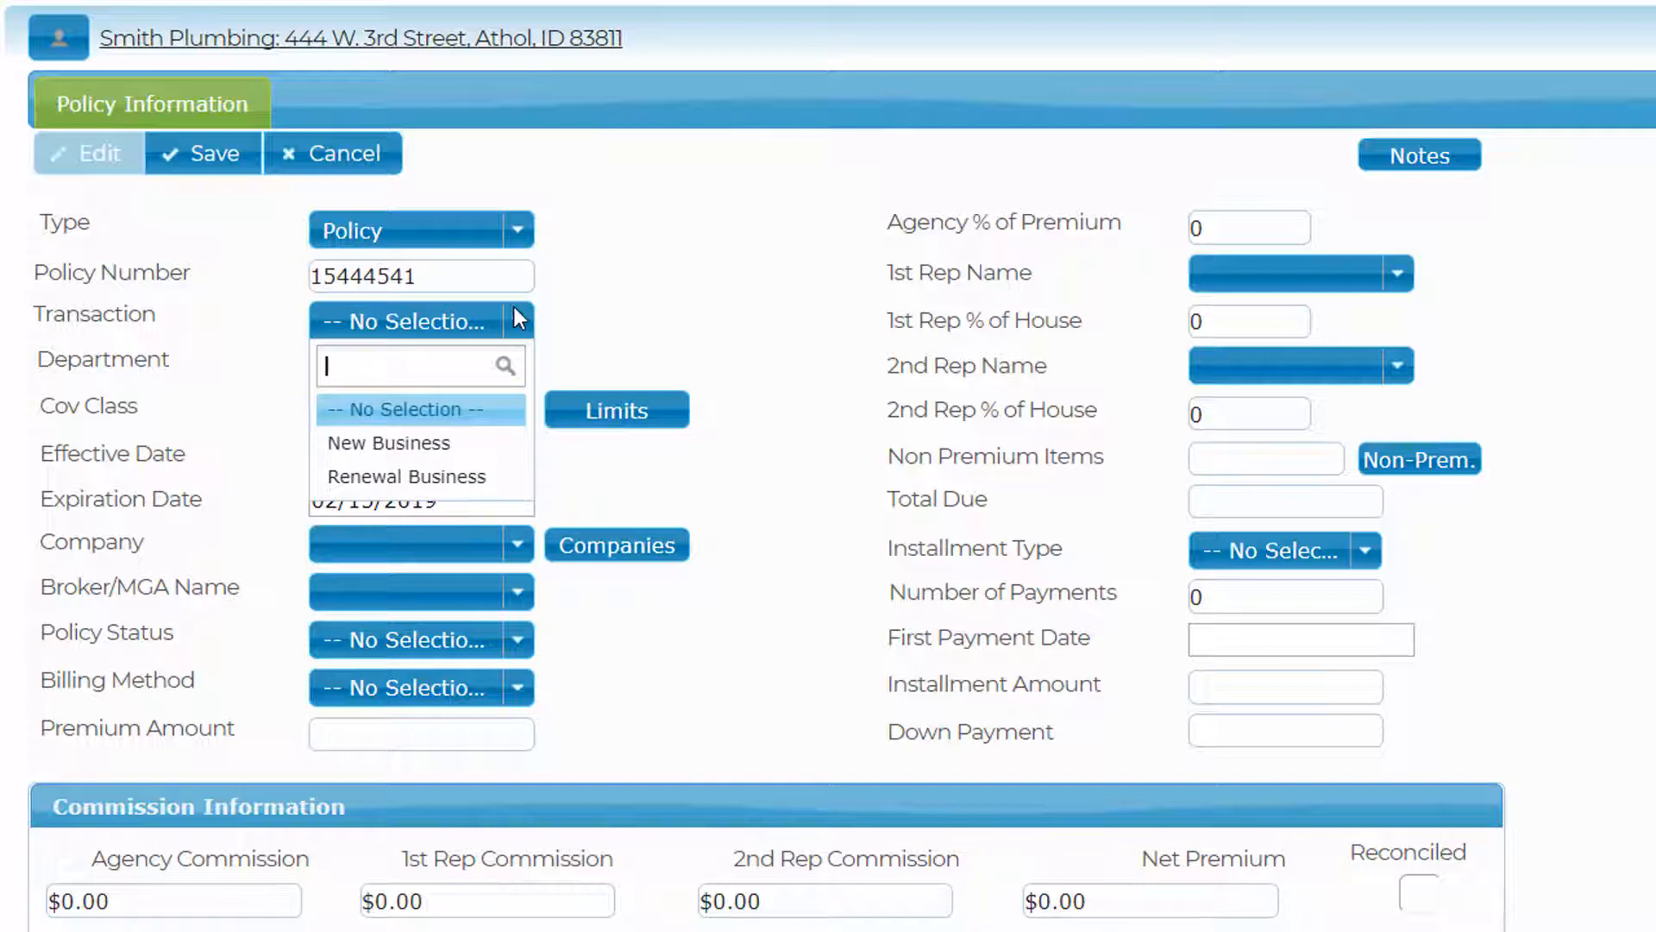
left_click(486, 449)
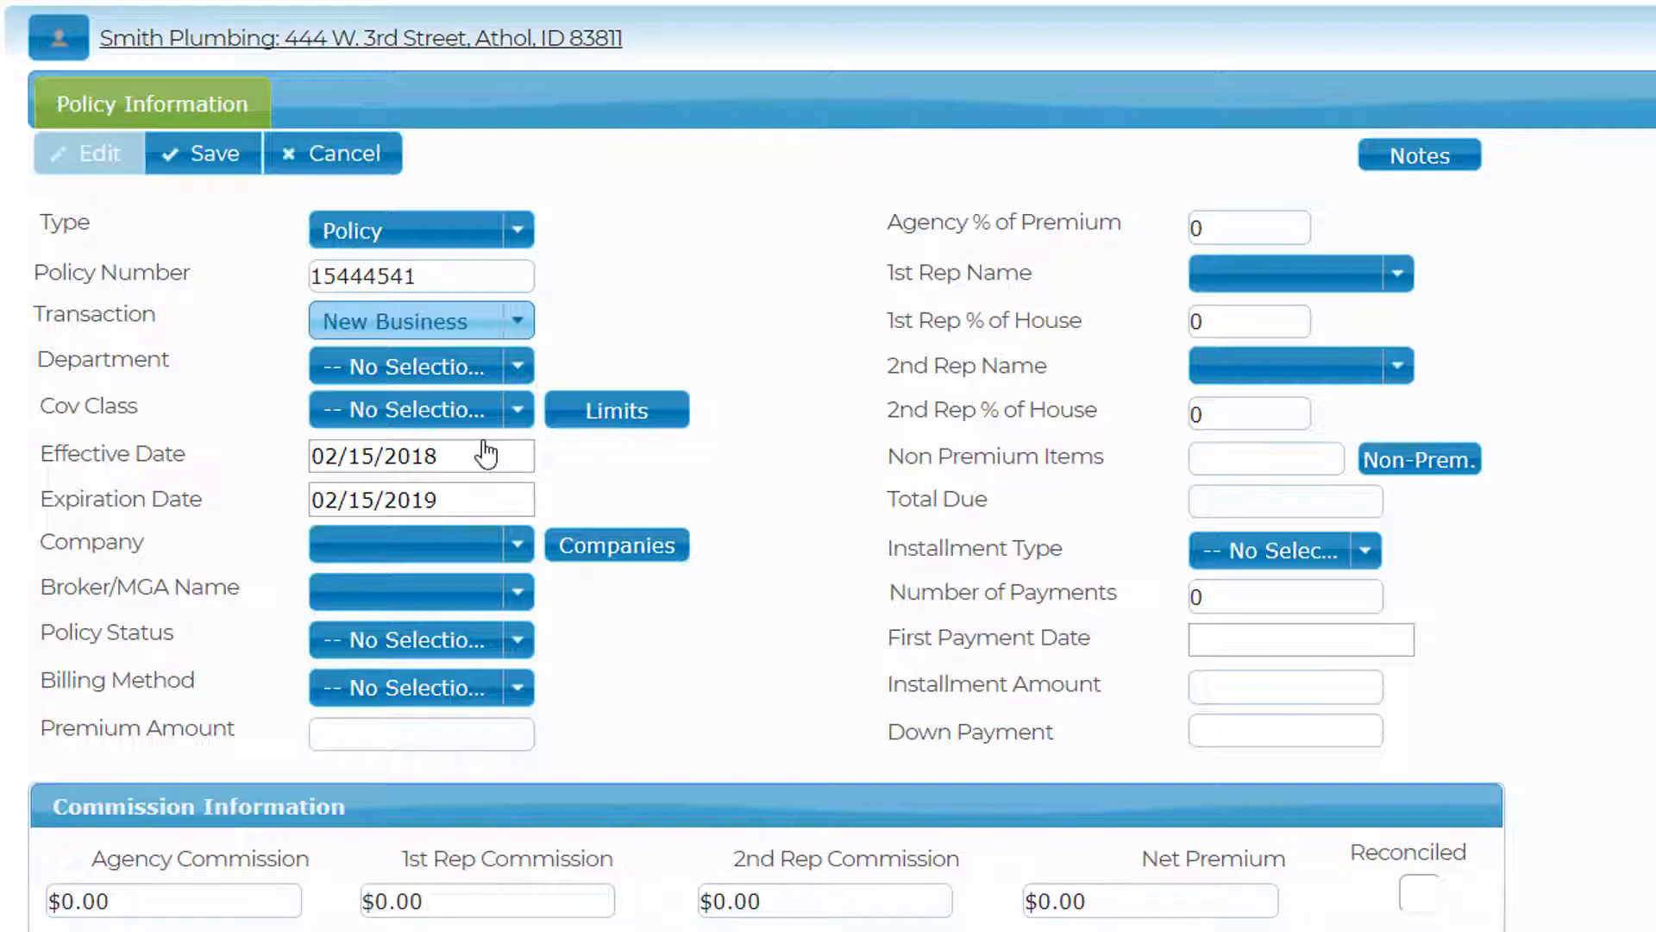
left_click(523, 371)
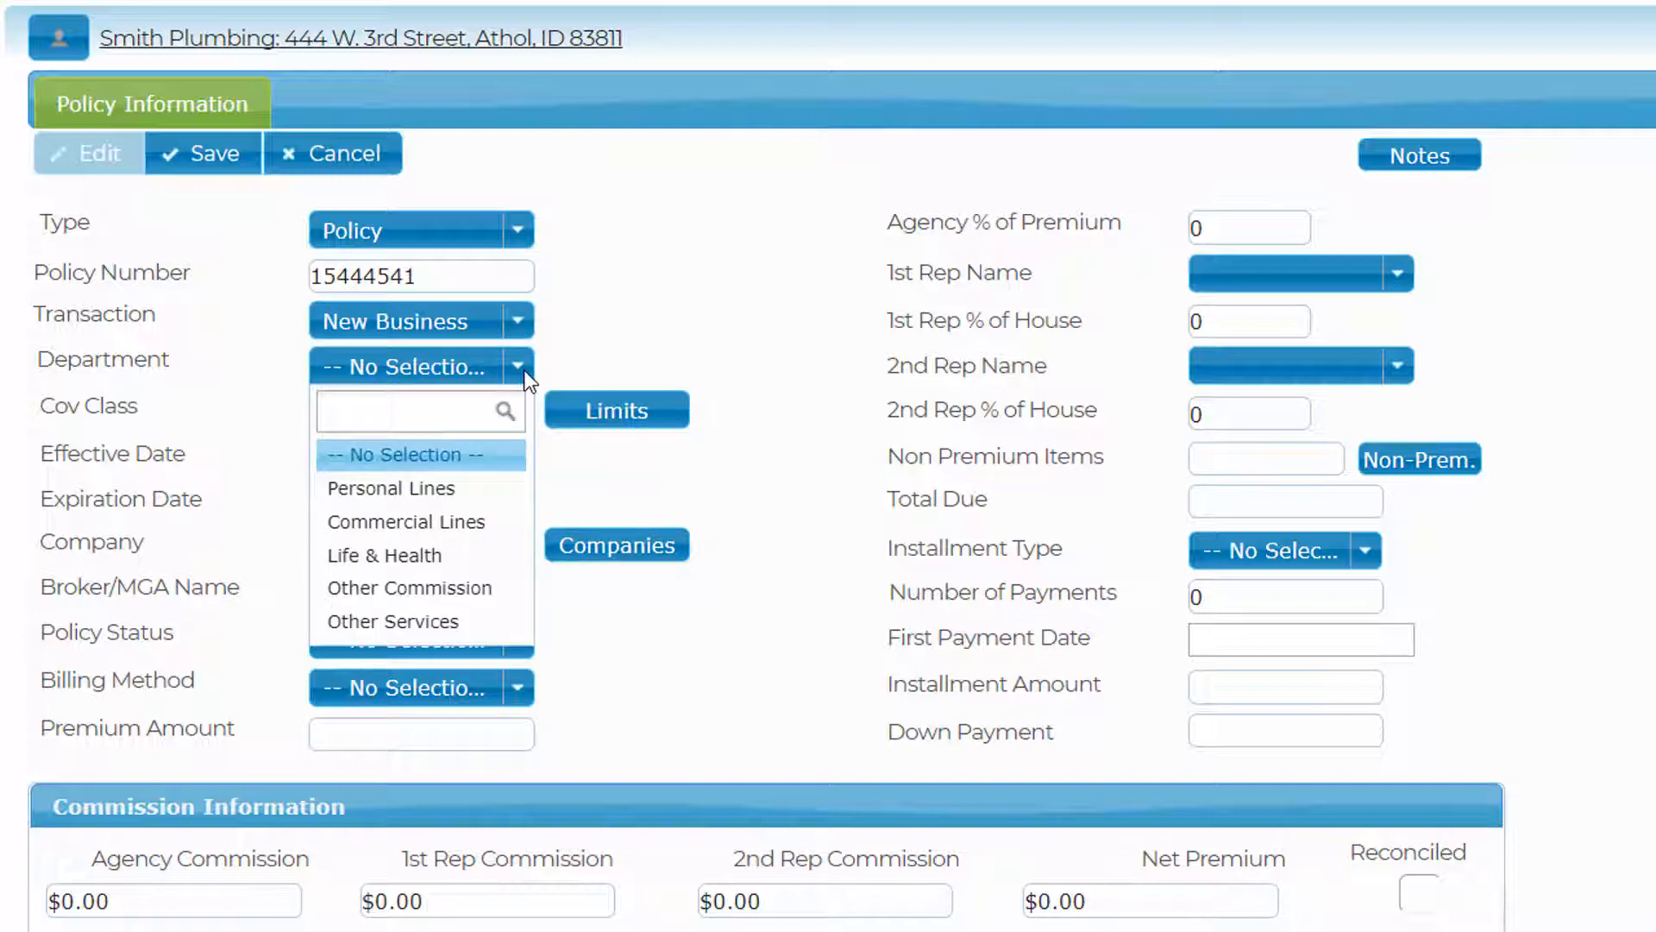
left_click(432, 524)
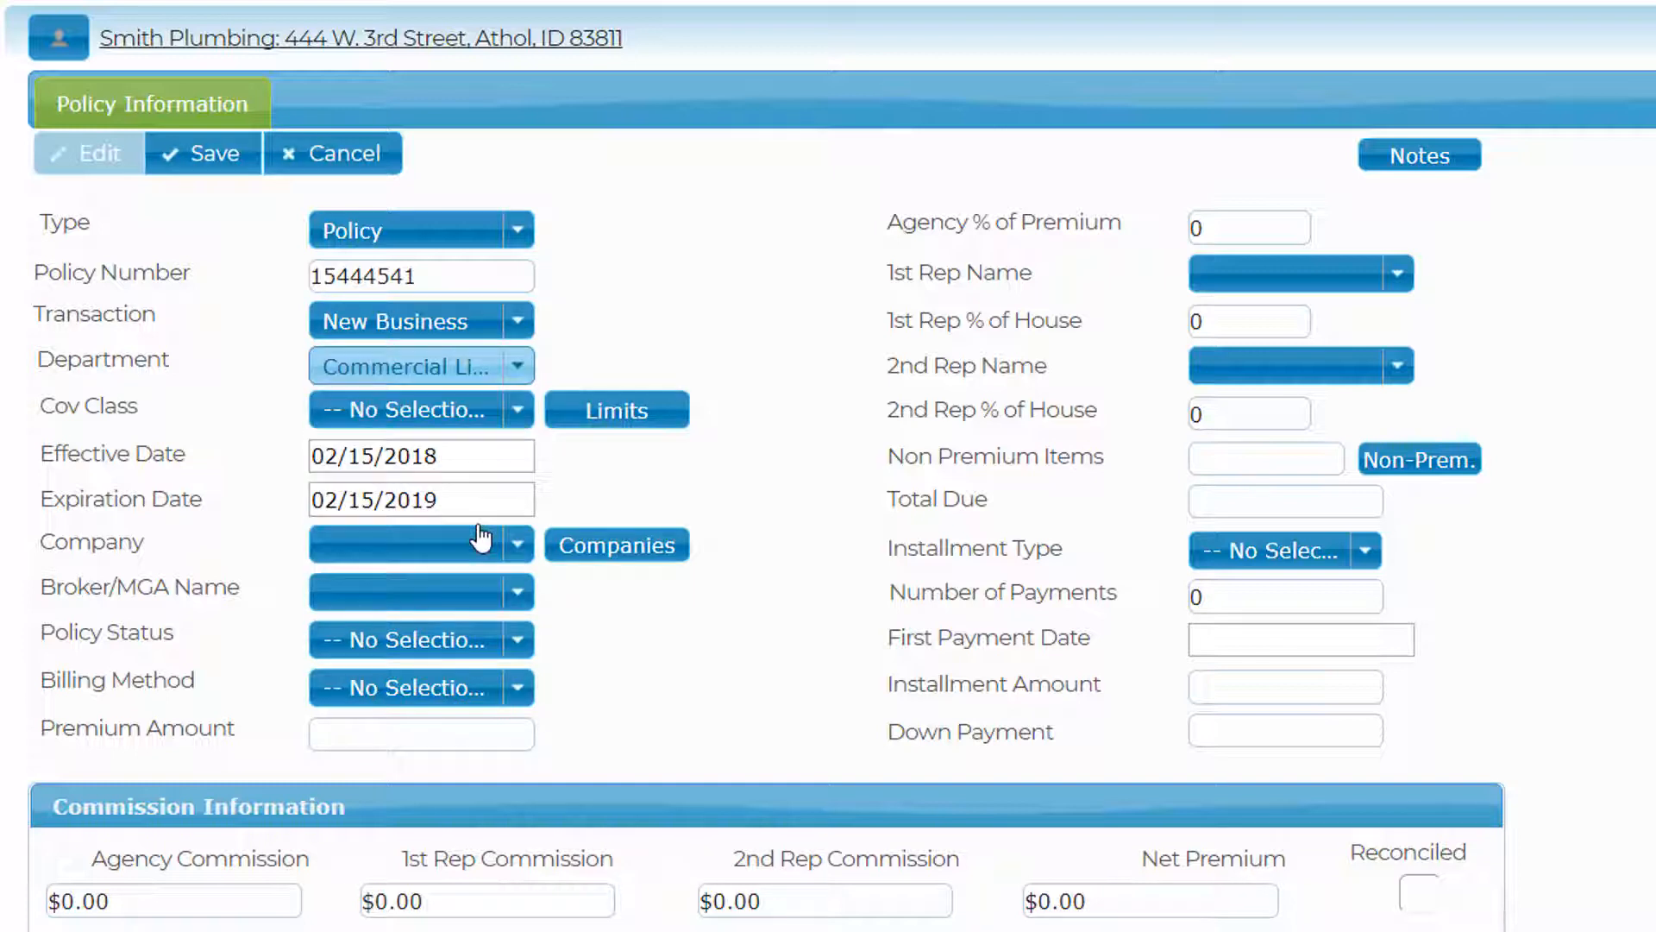
left_click(520, 416)
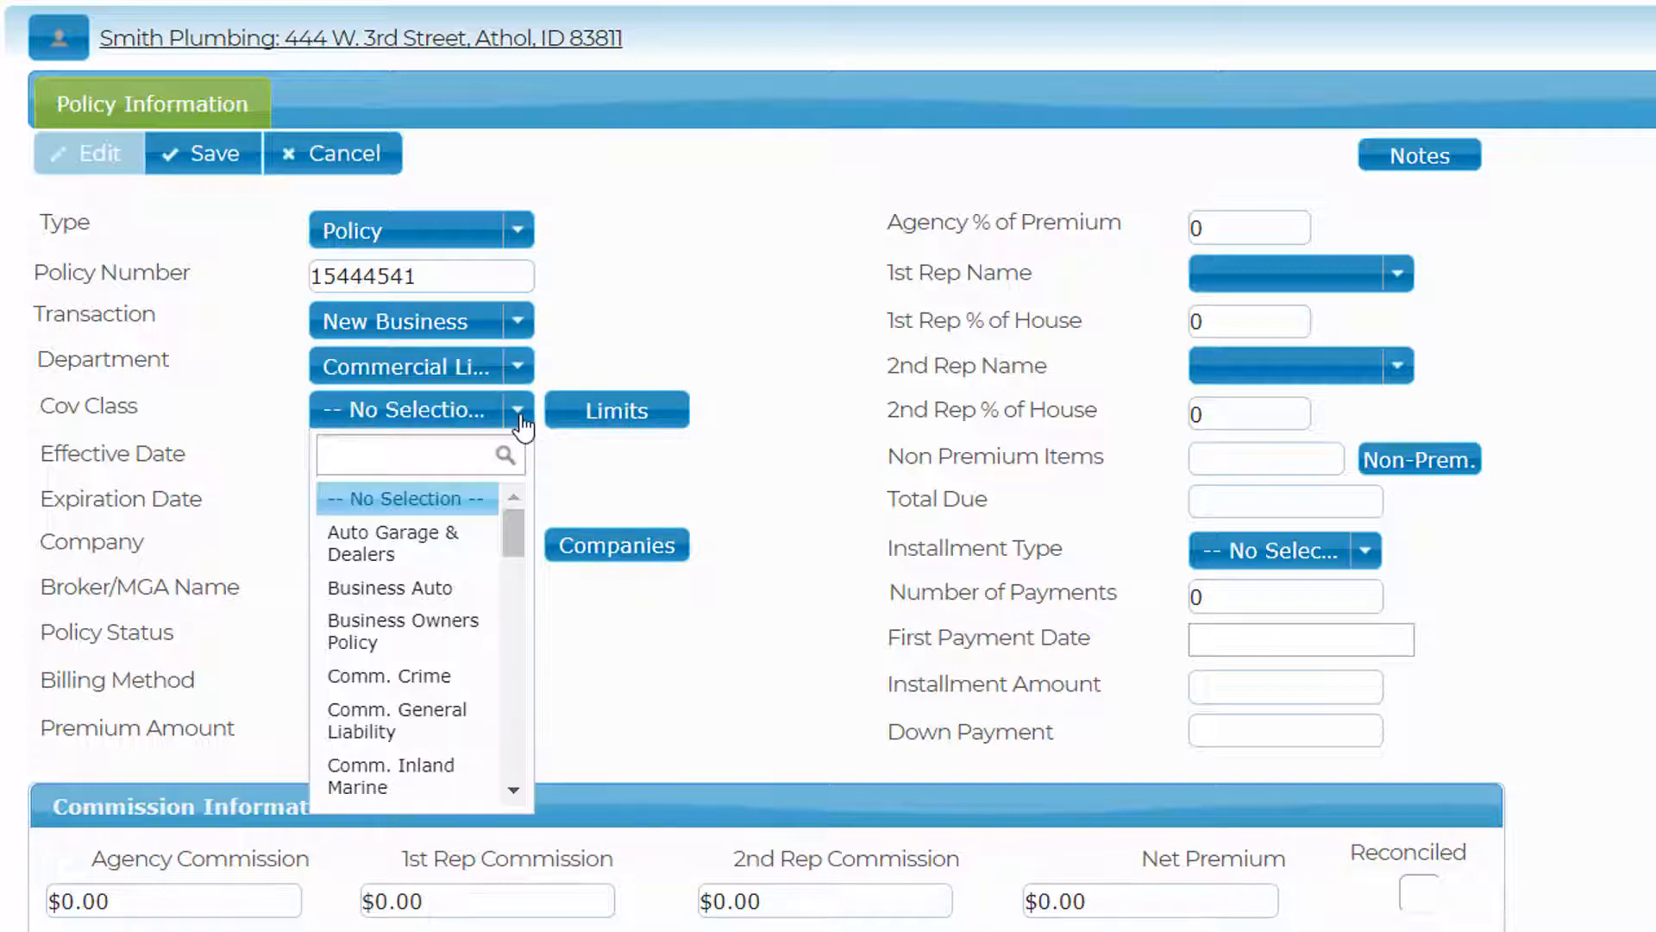
left_click(406, 719)
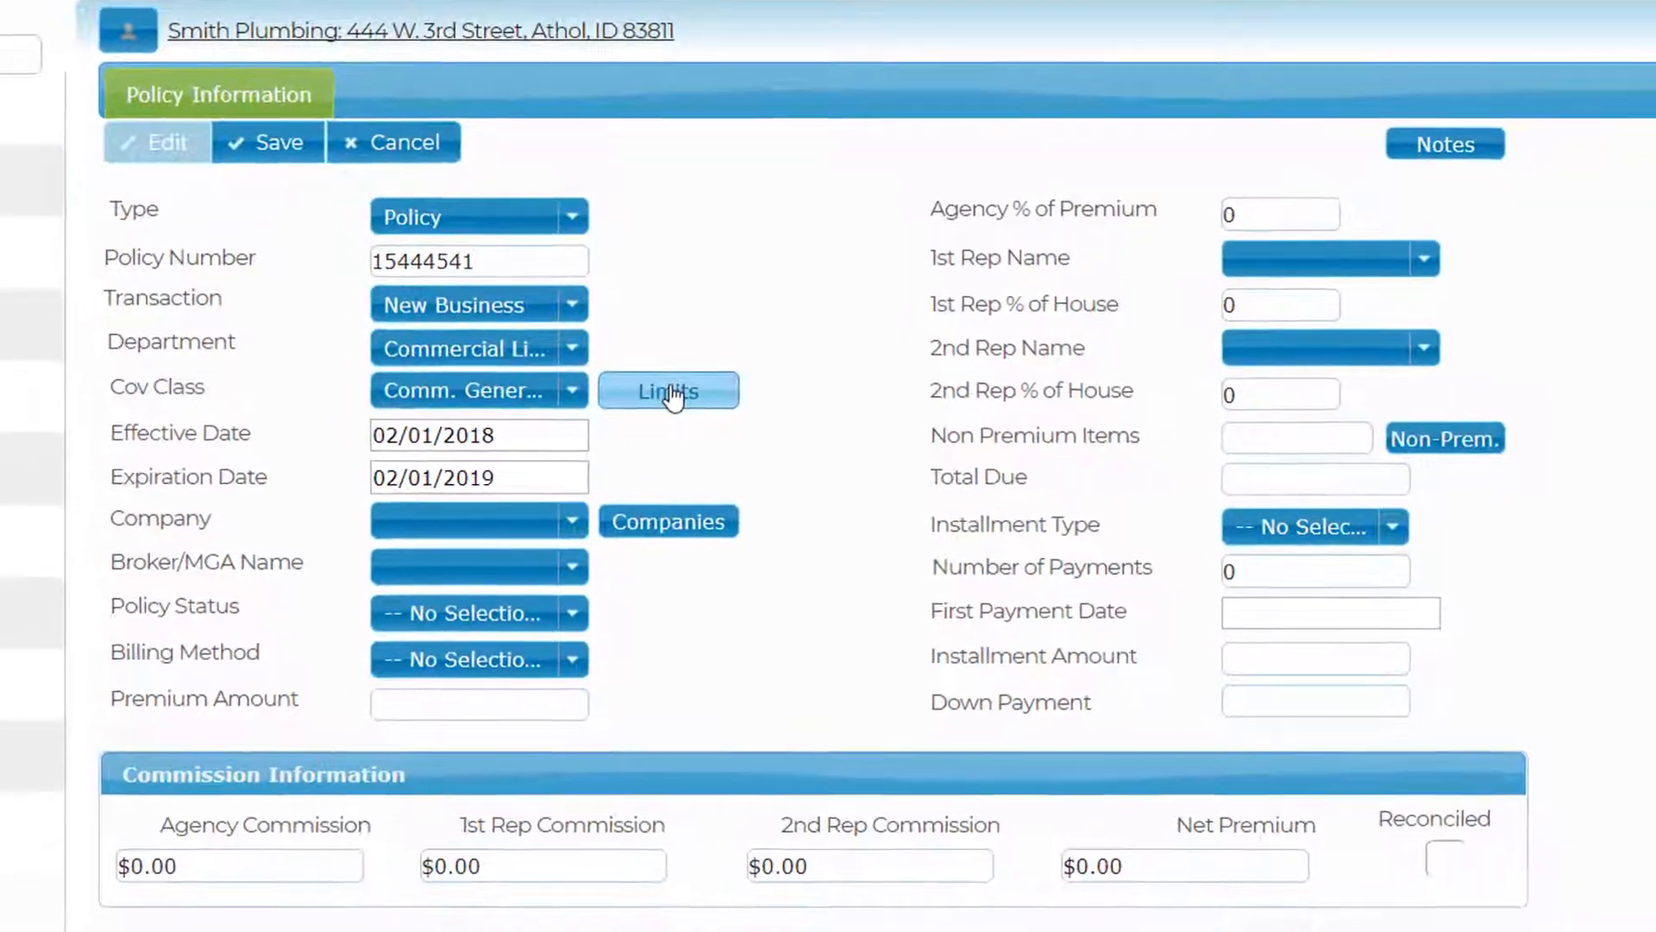
left_click(670, 392)
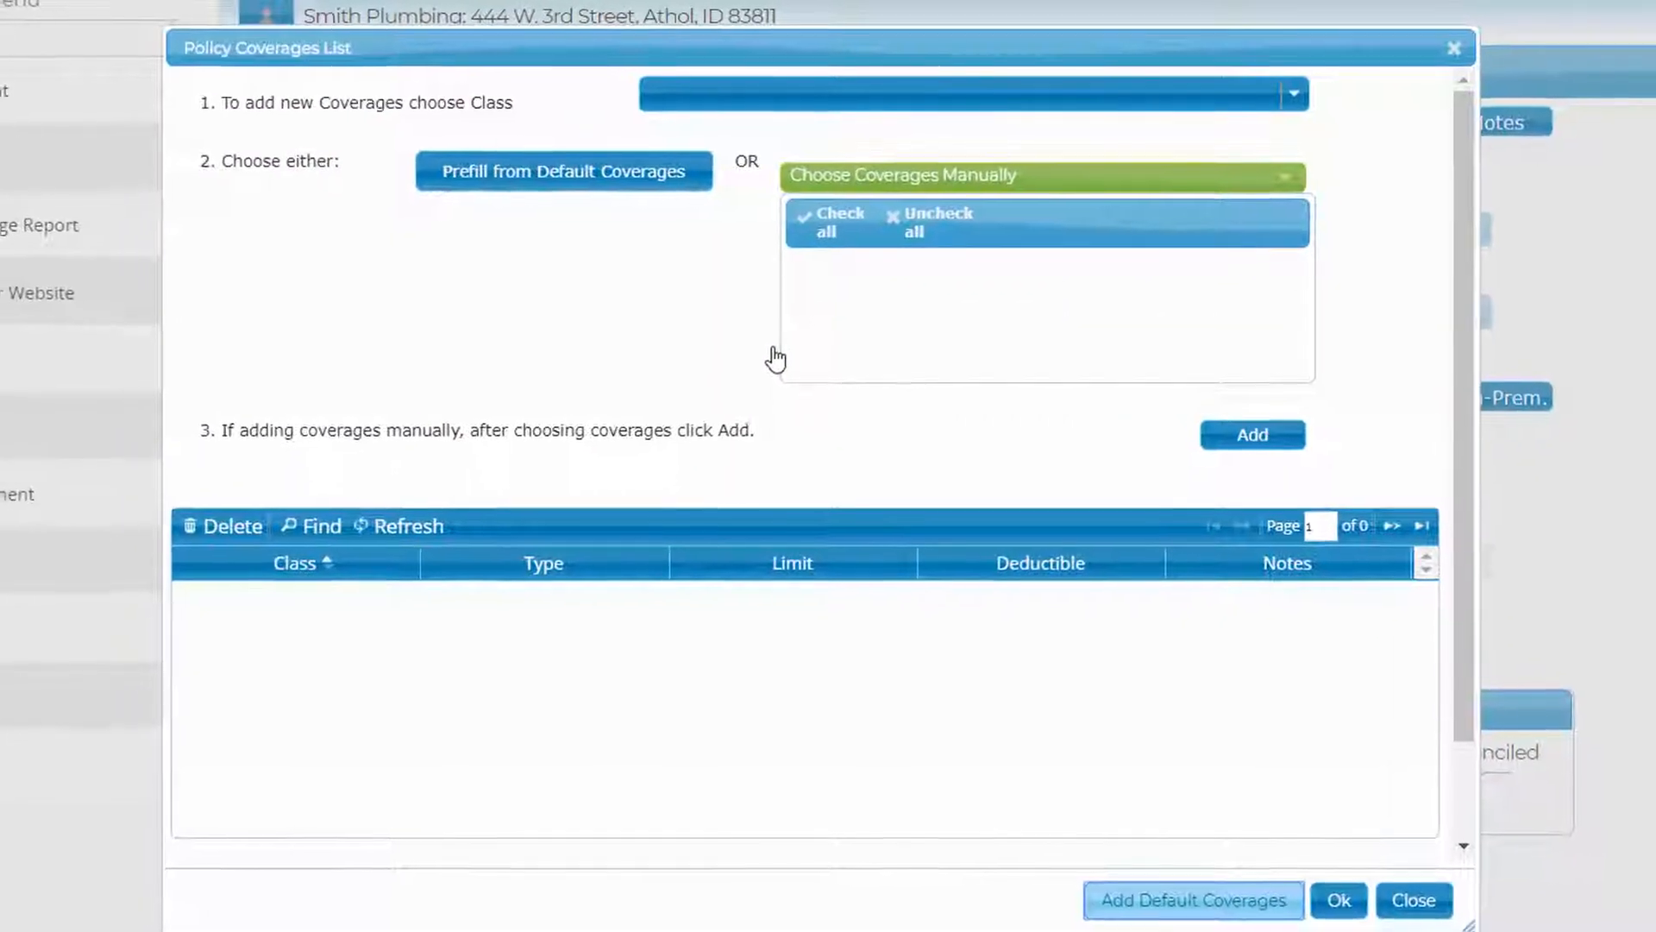
- Prefill Commercial General Liability coverages, add the products/completed ops adjustment, and delete Fire Damage
left_click(1304, 96)
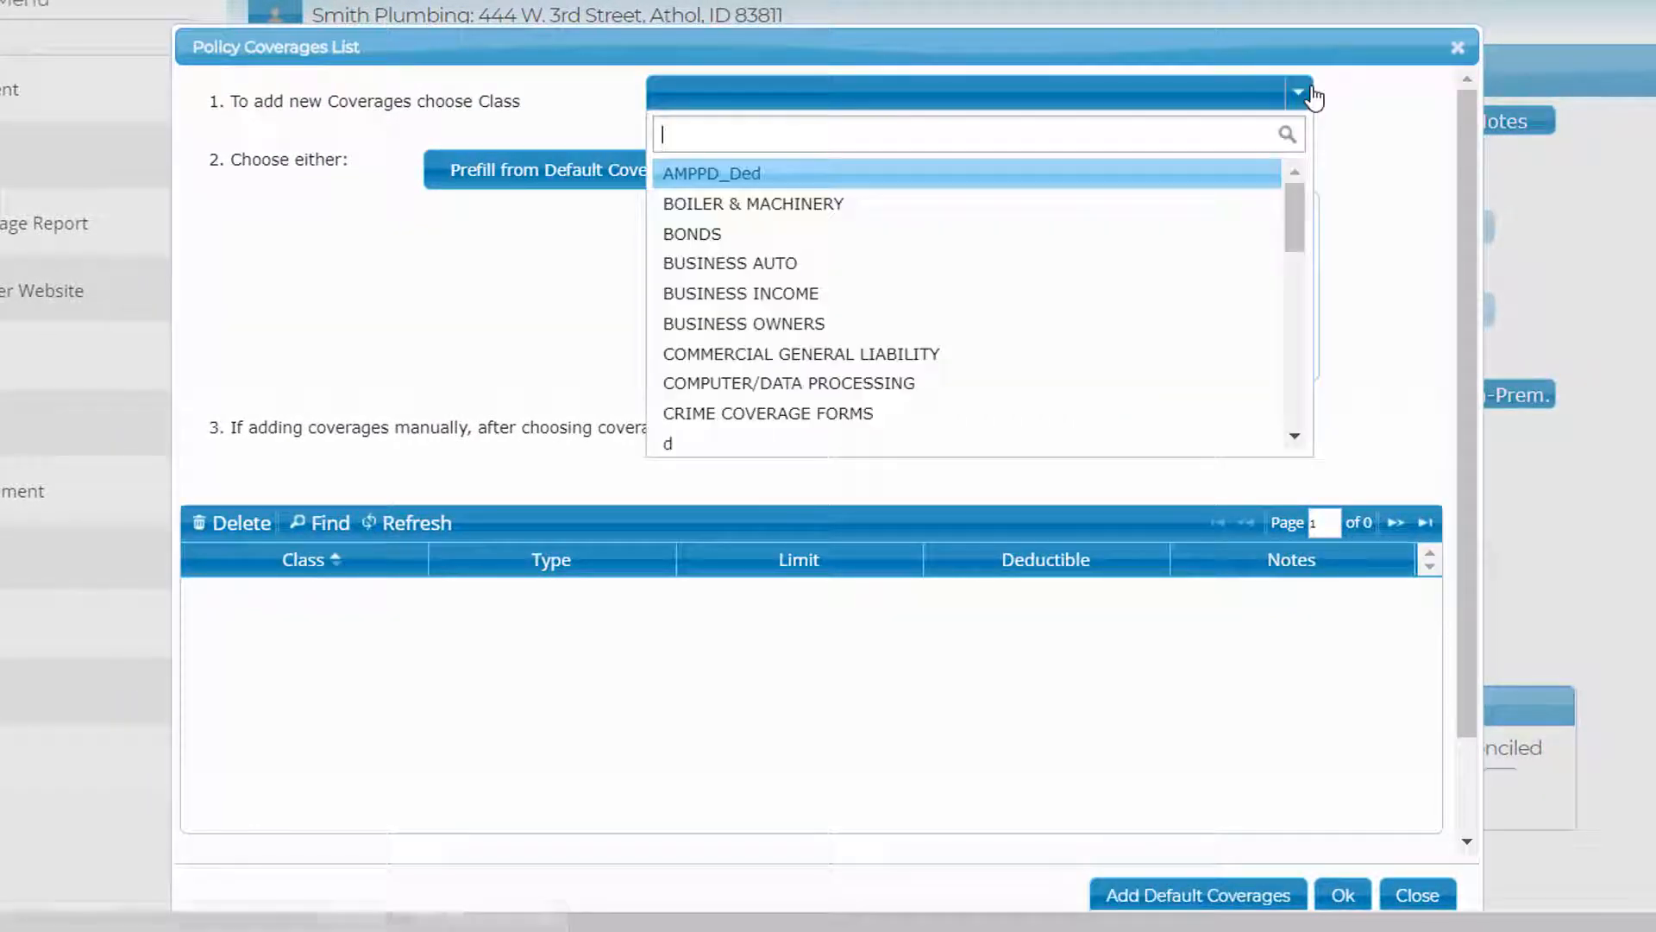
left_click(890, 354)
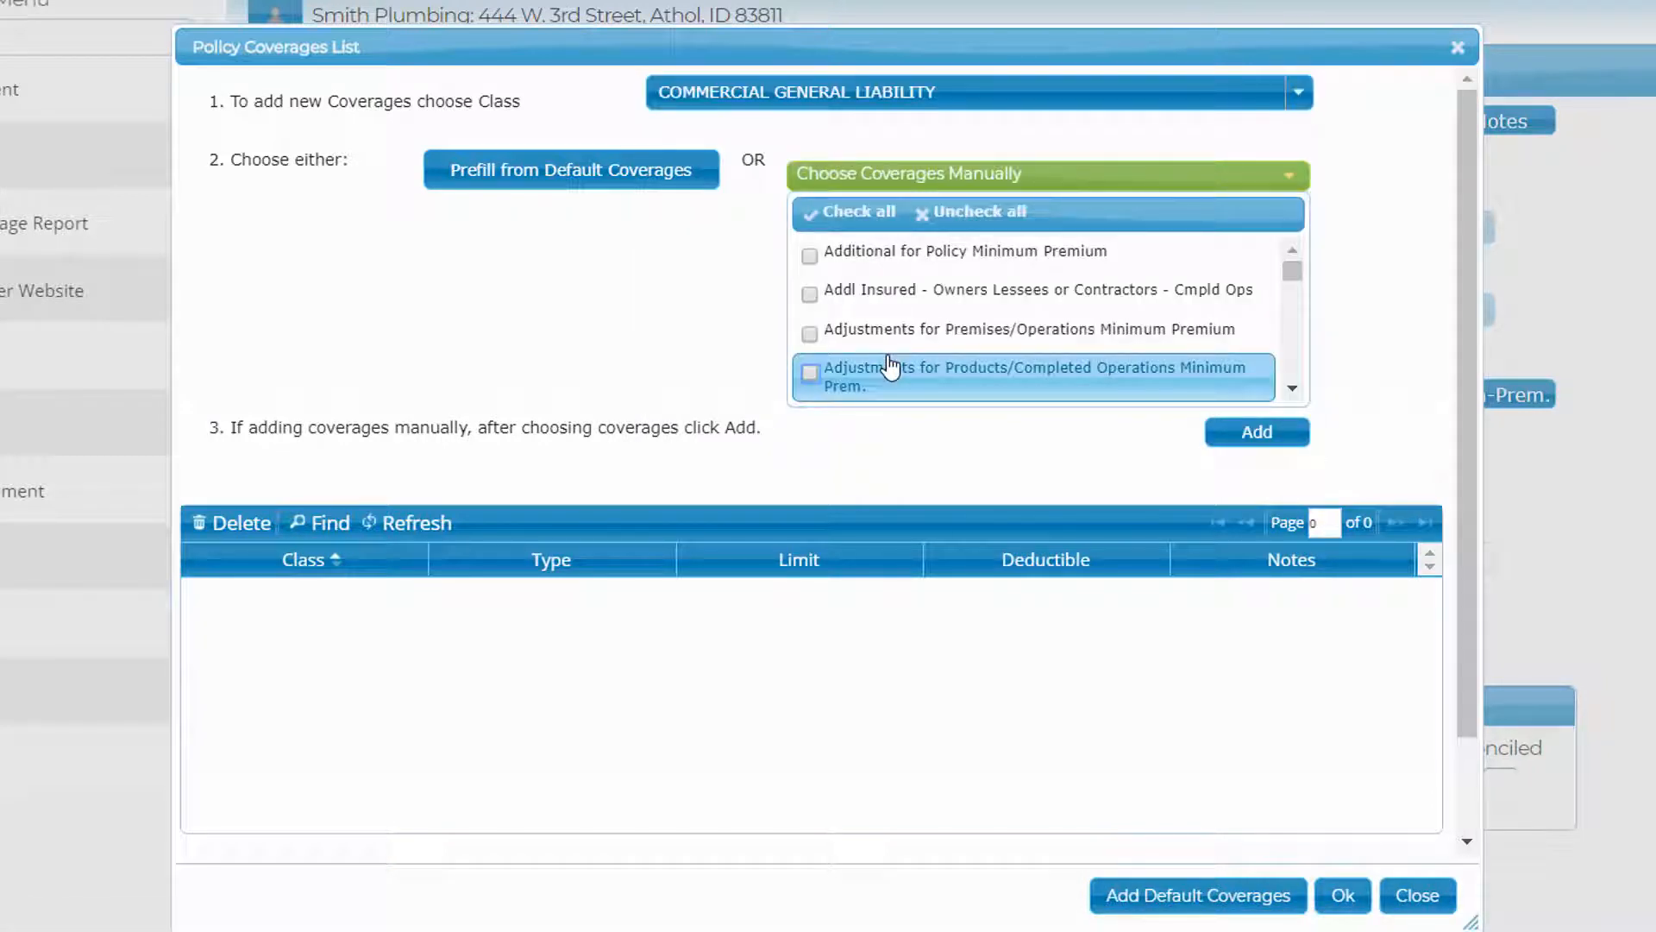
left_click(614, 178)
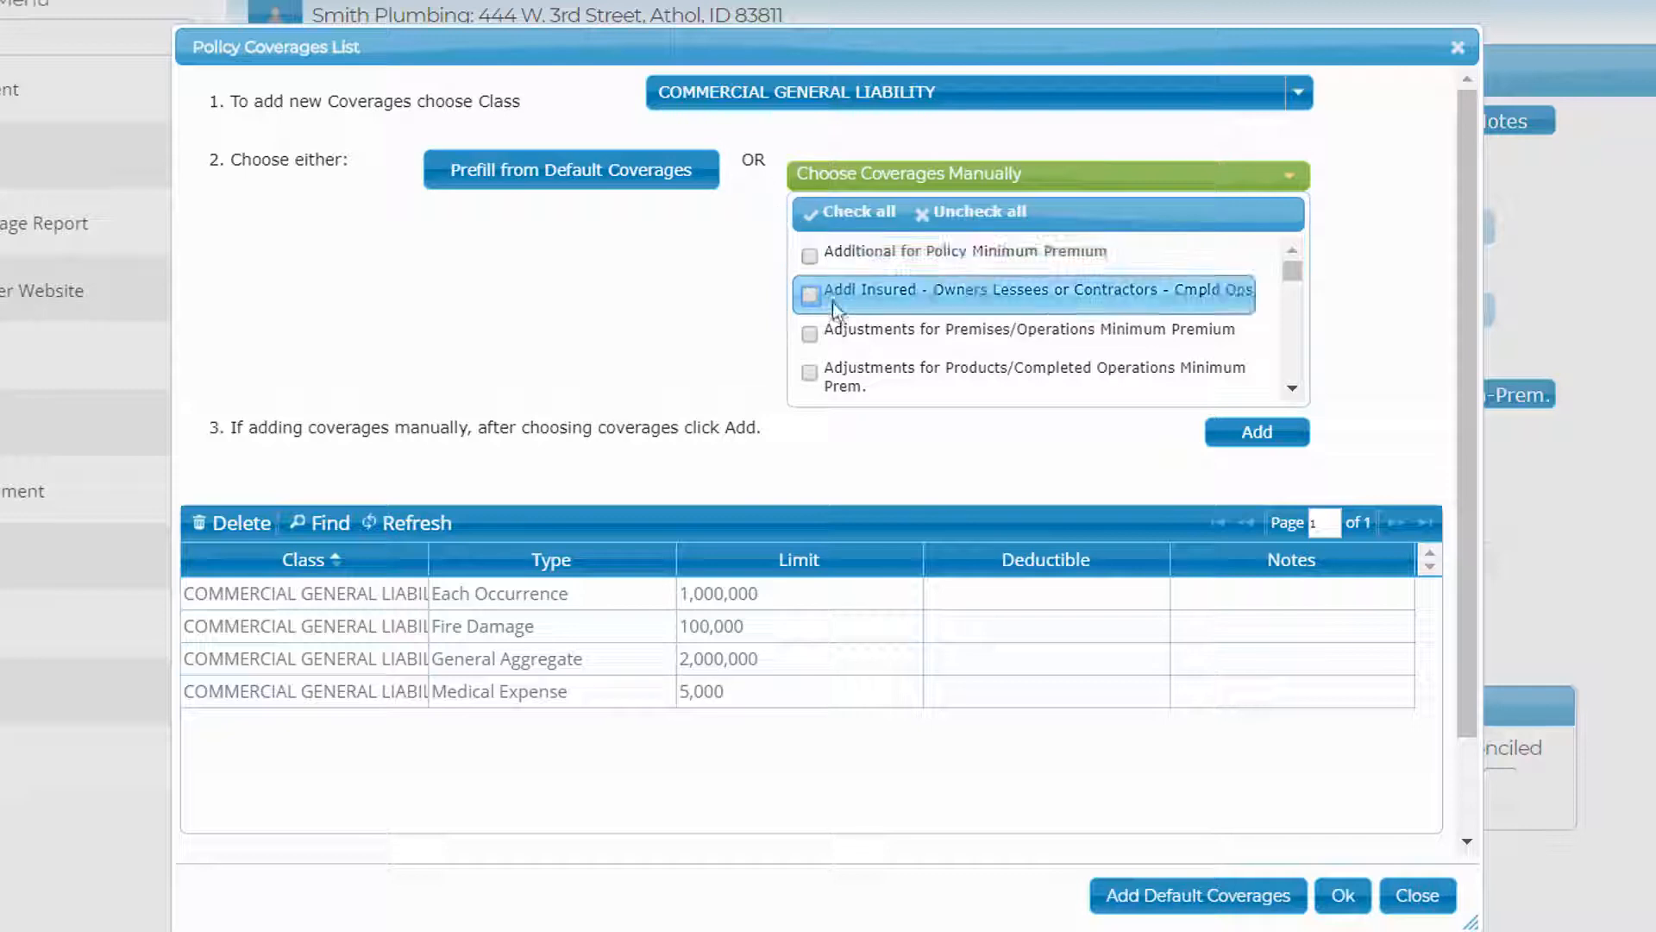
left_click(844, 388)
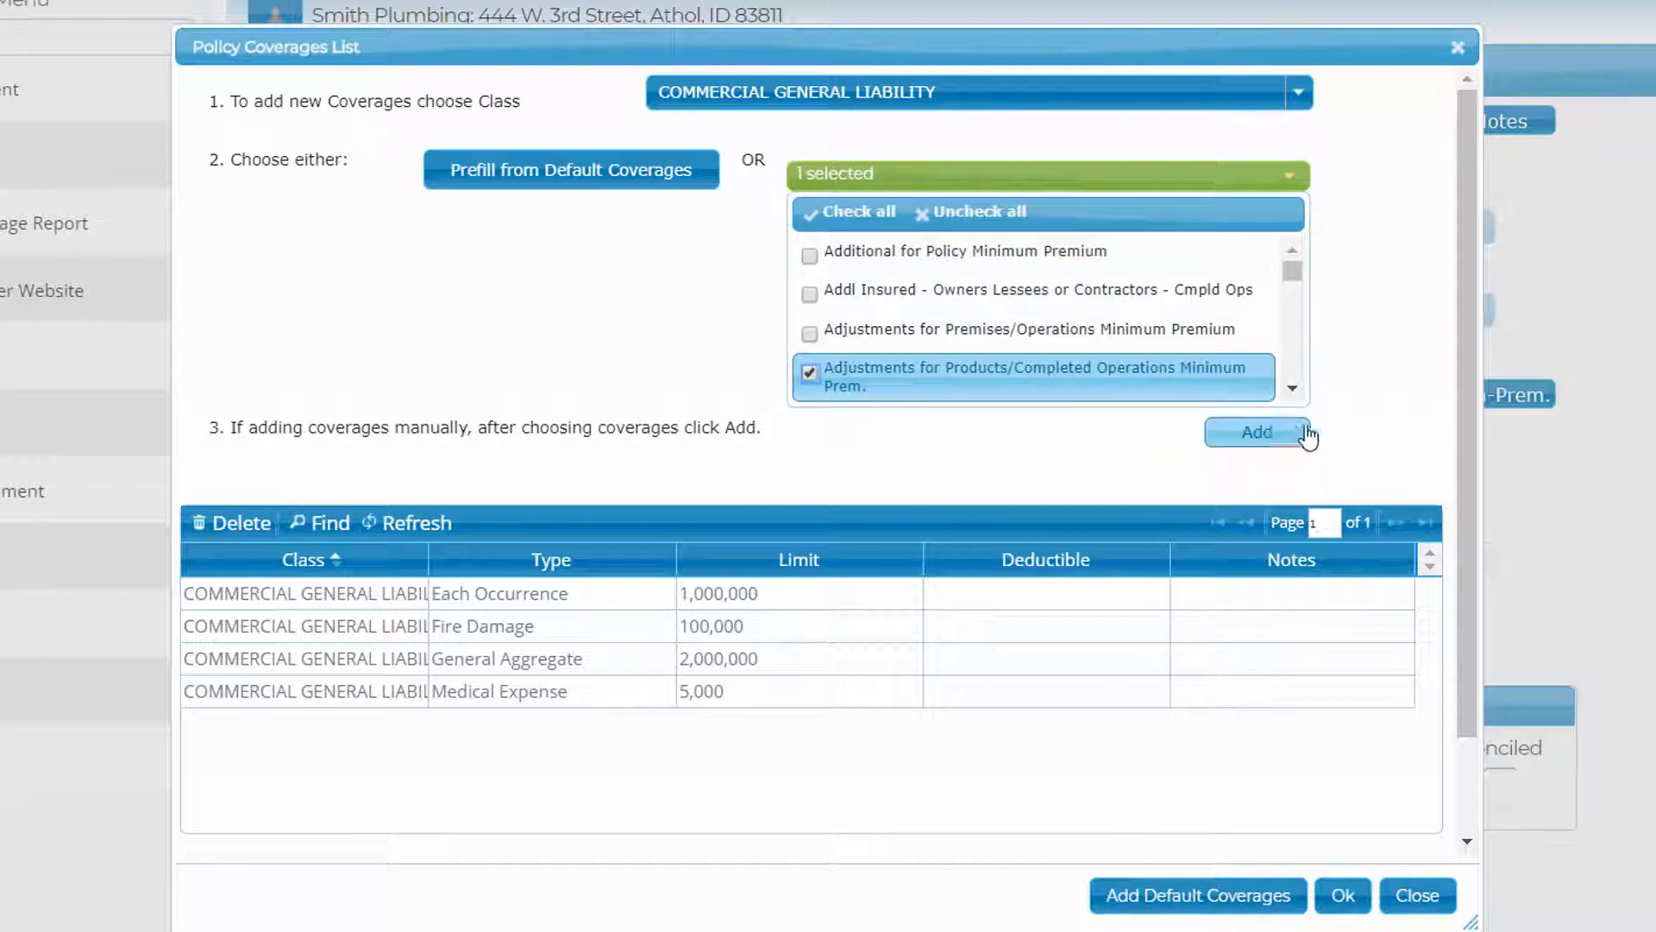
left_click(1295, 435)
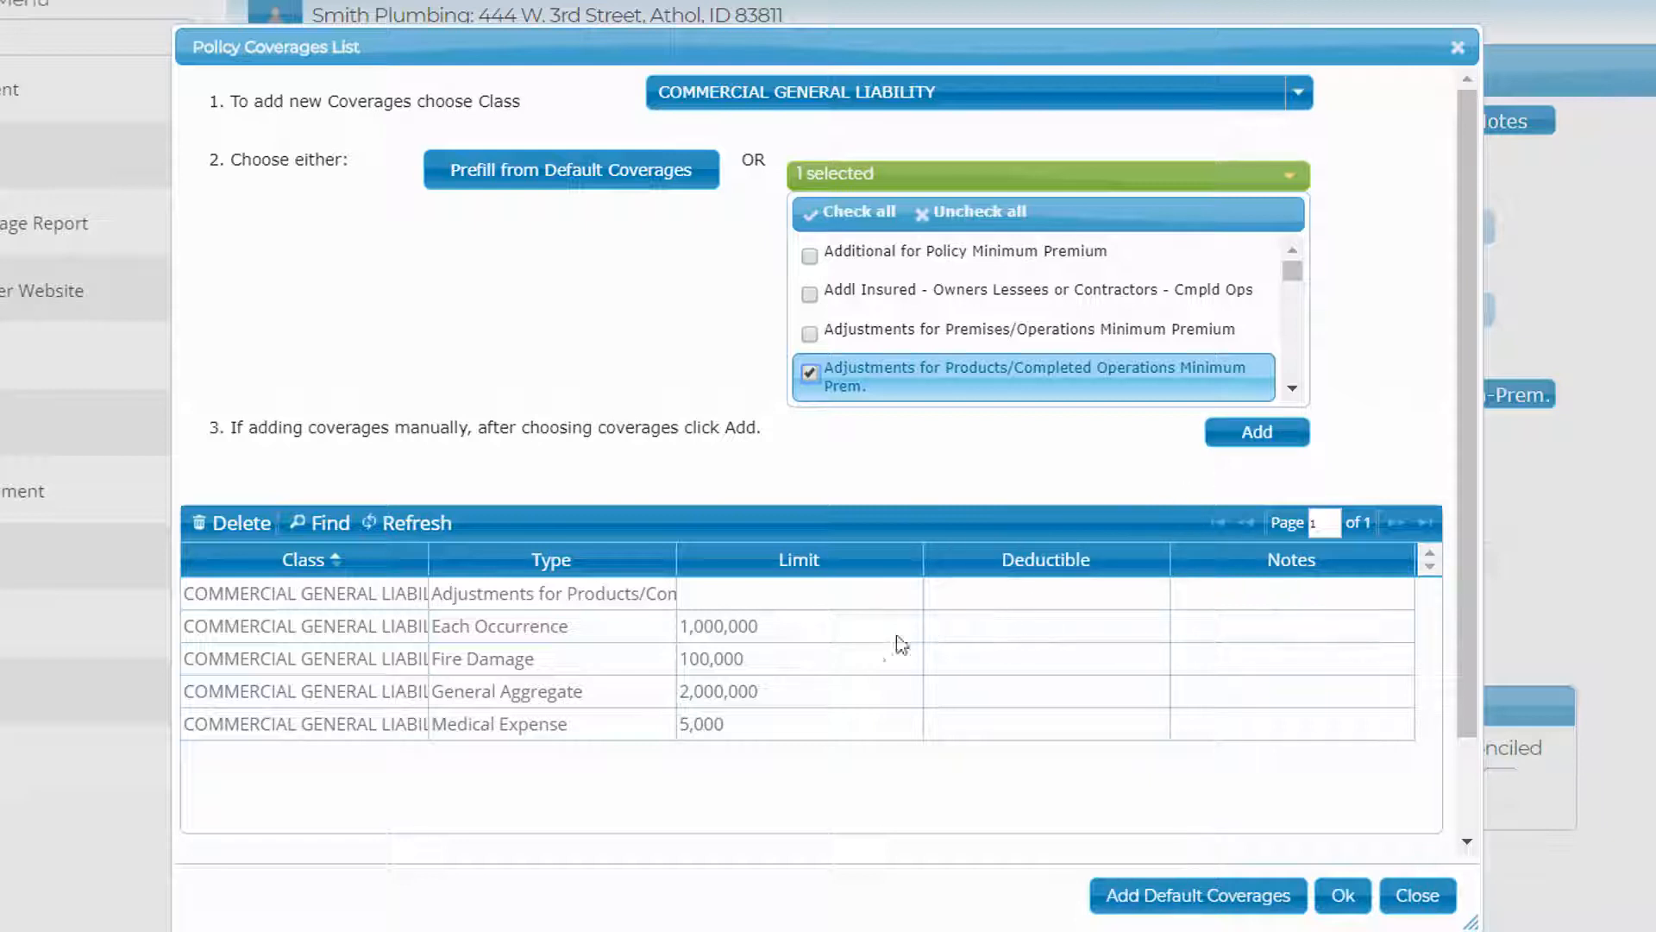
left_click(805, 672)
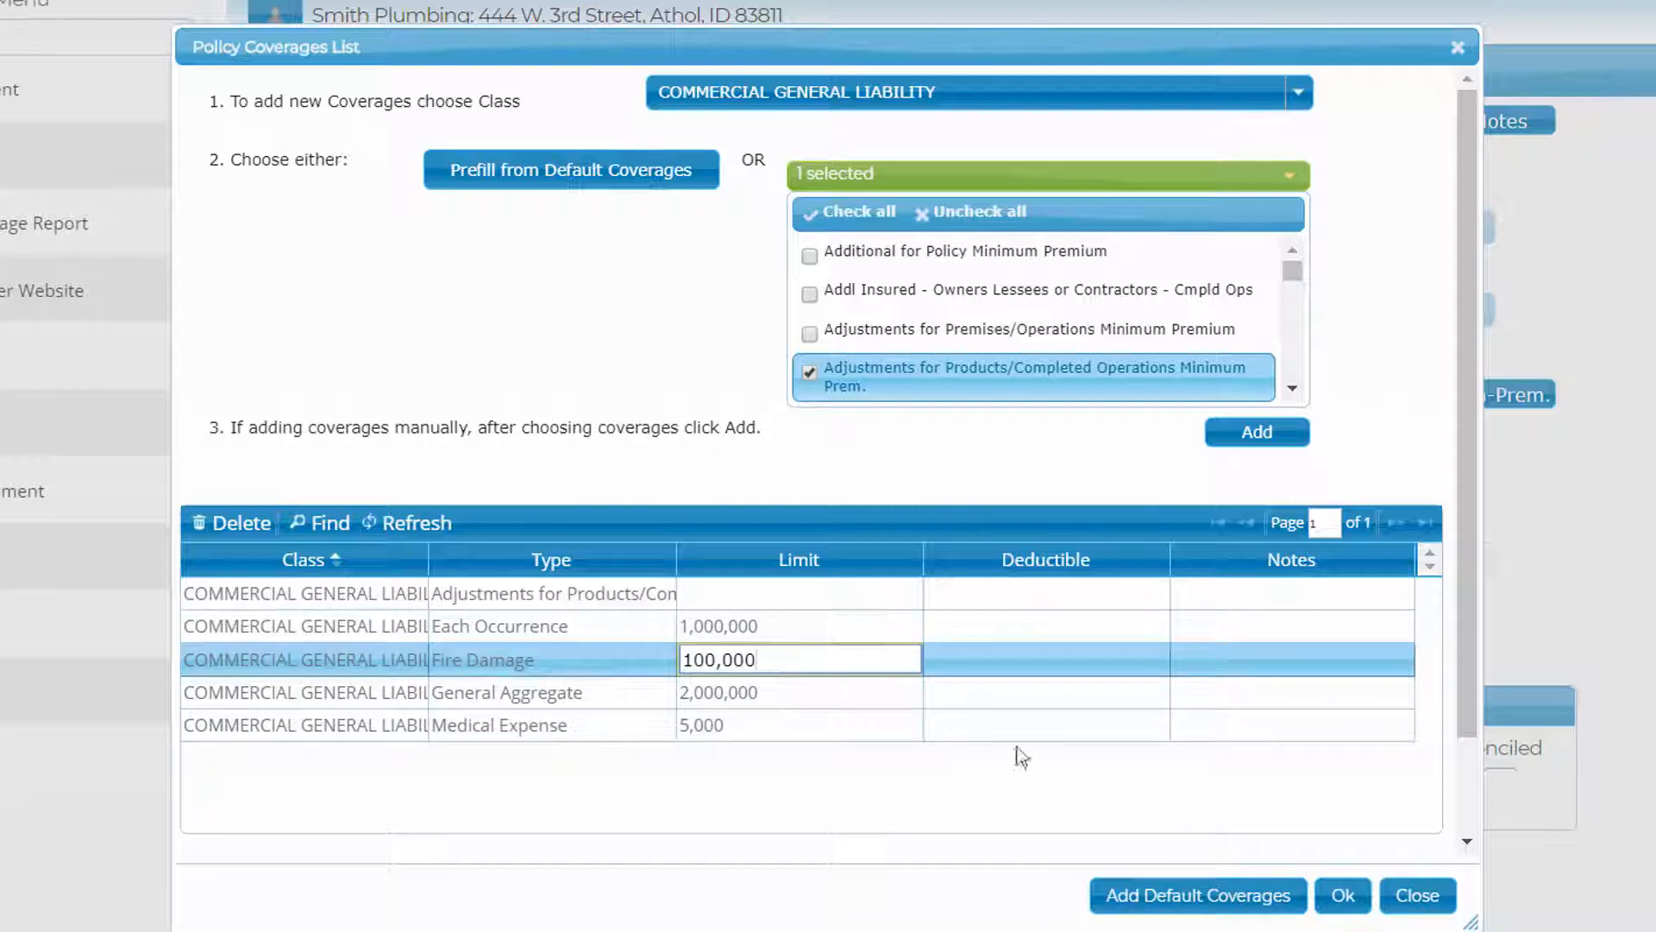
left_click(217, 518)
left_click(390, 637)
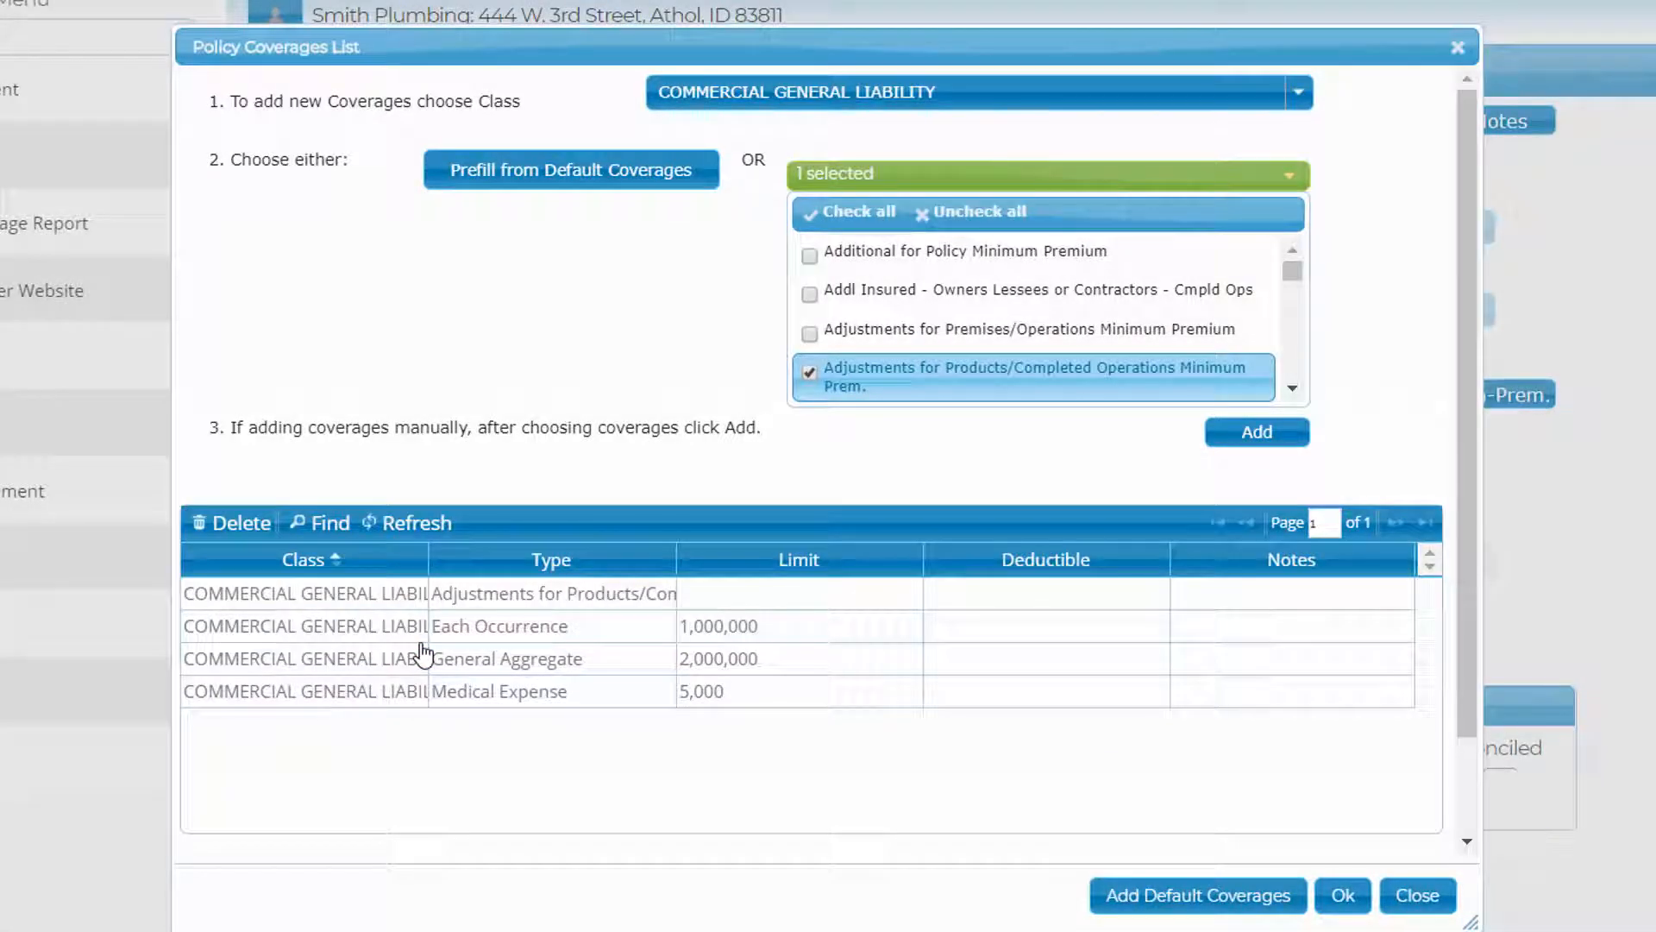
- Set limits: products adjustment 250,000, Each Occurrence and General Aggregate 1,000,000, Medical Expense 25,000
left_click(722, 593)
type("250")
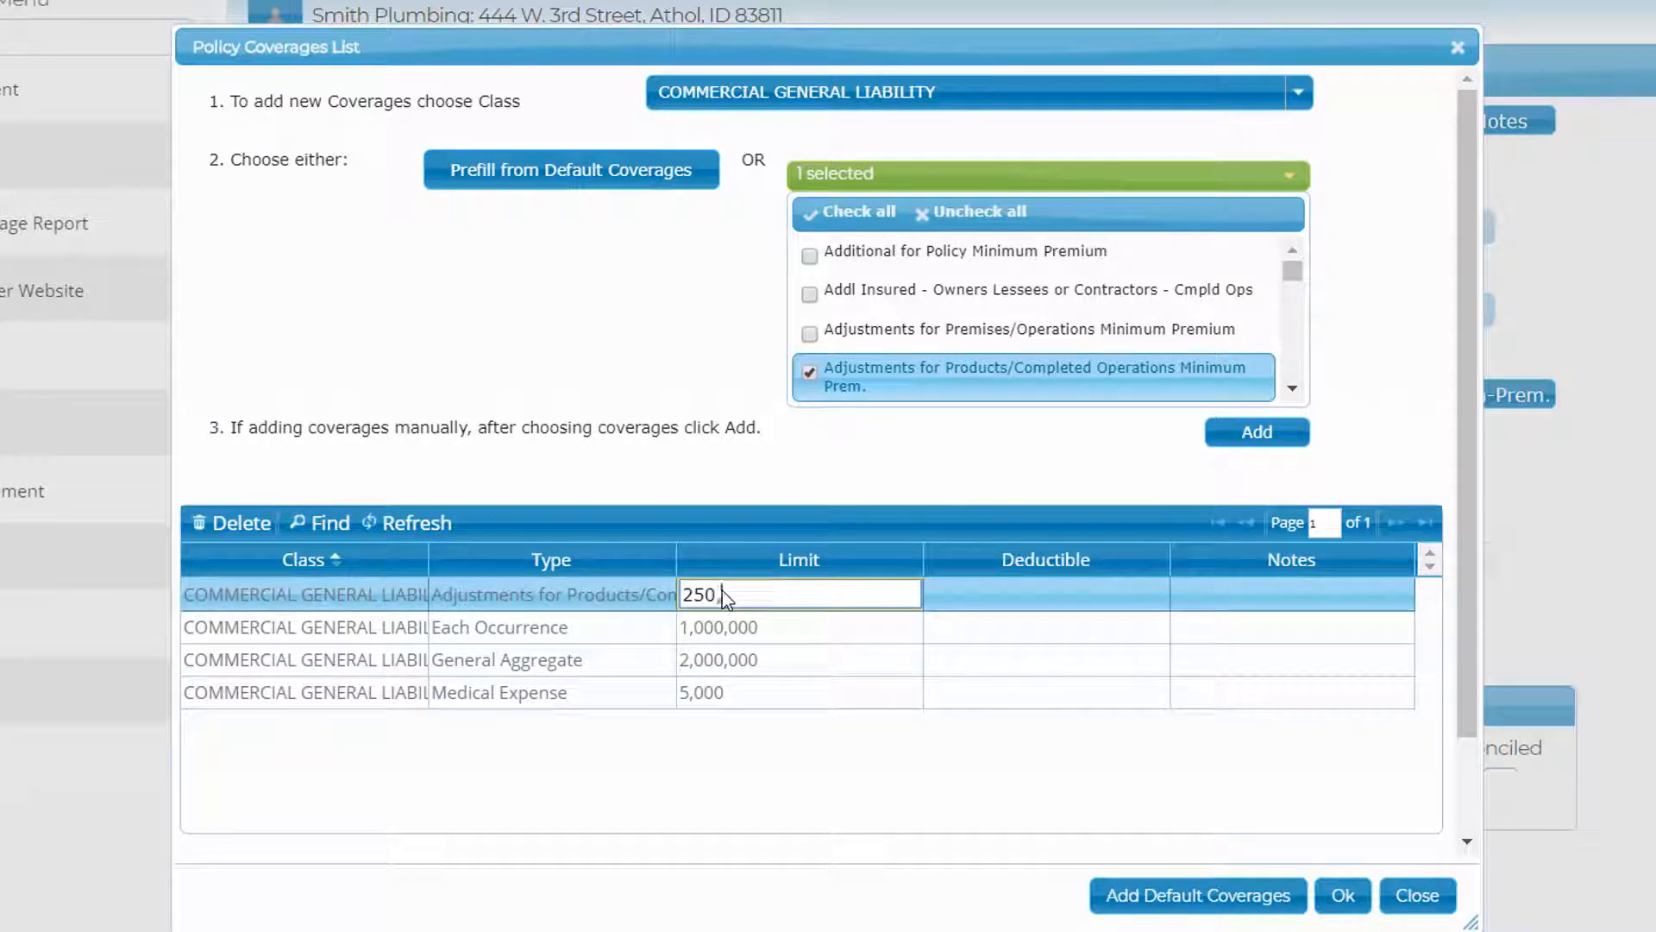
type(",000")
left_click(733, 621)
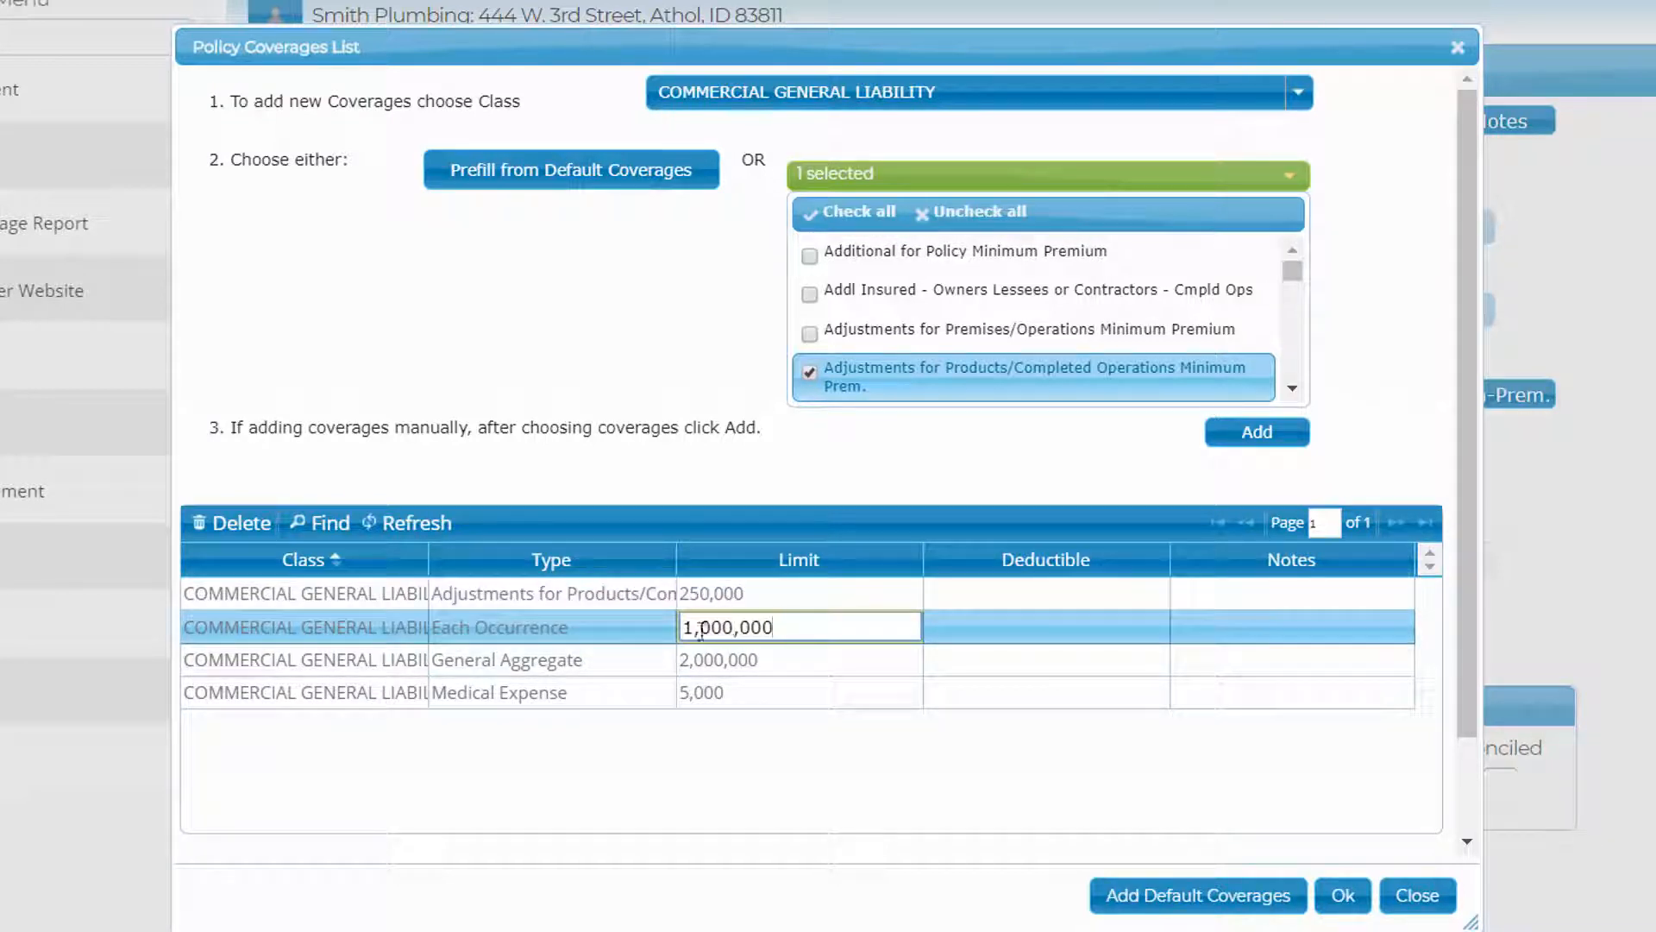
left_click(714, 661)
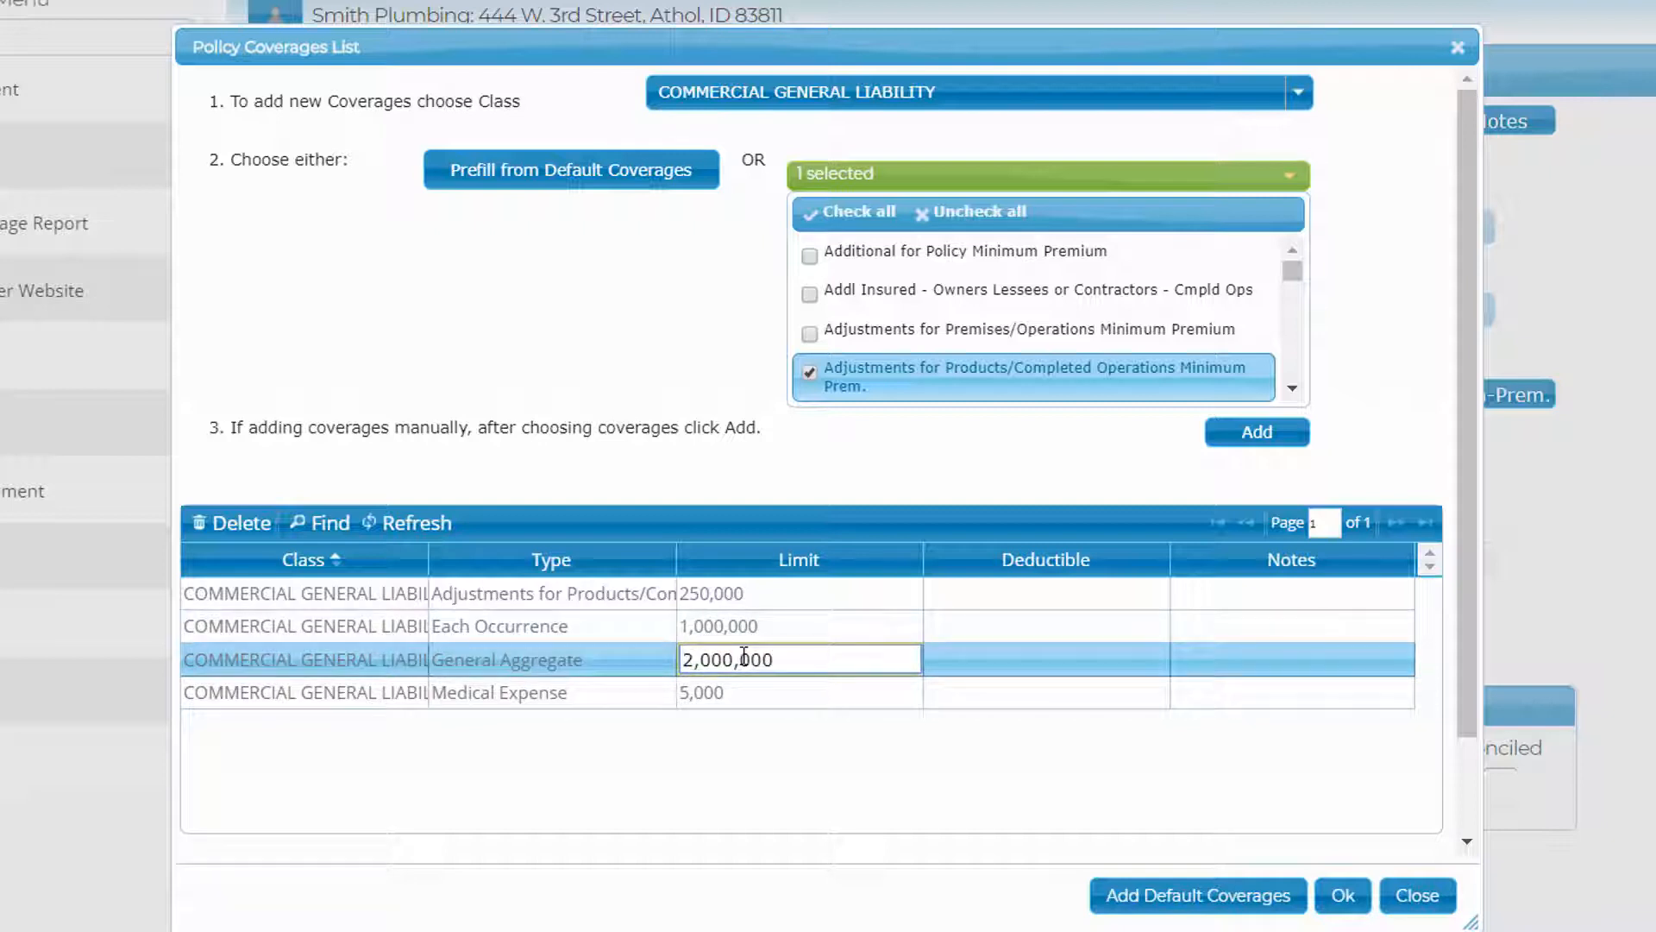
key("BackSpace")
type("1")
left_click(728, 693)
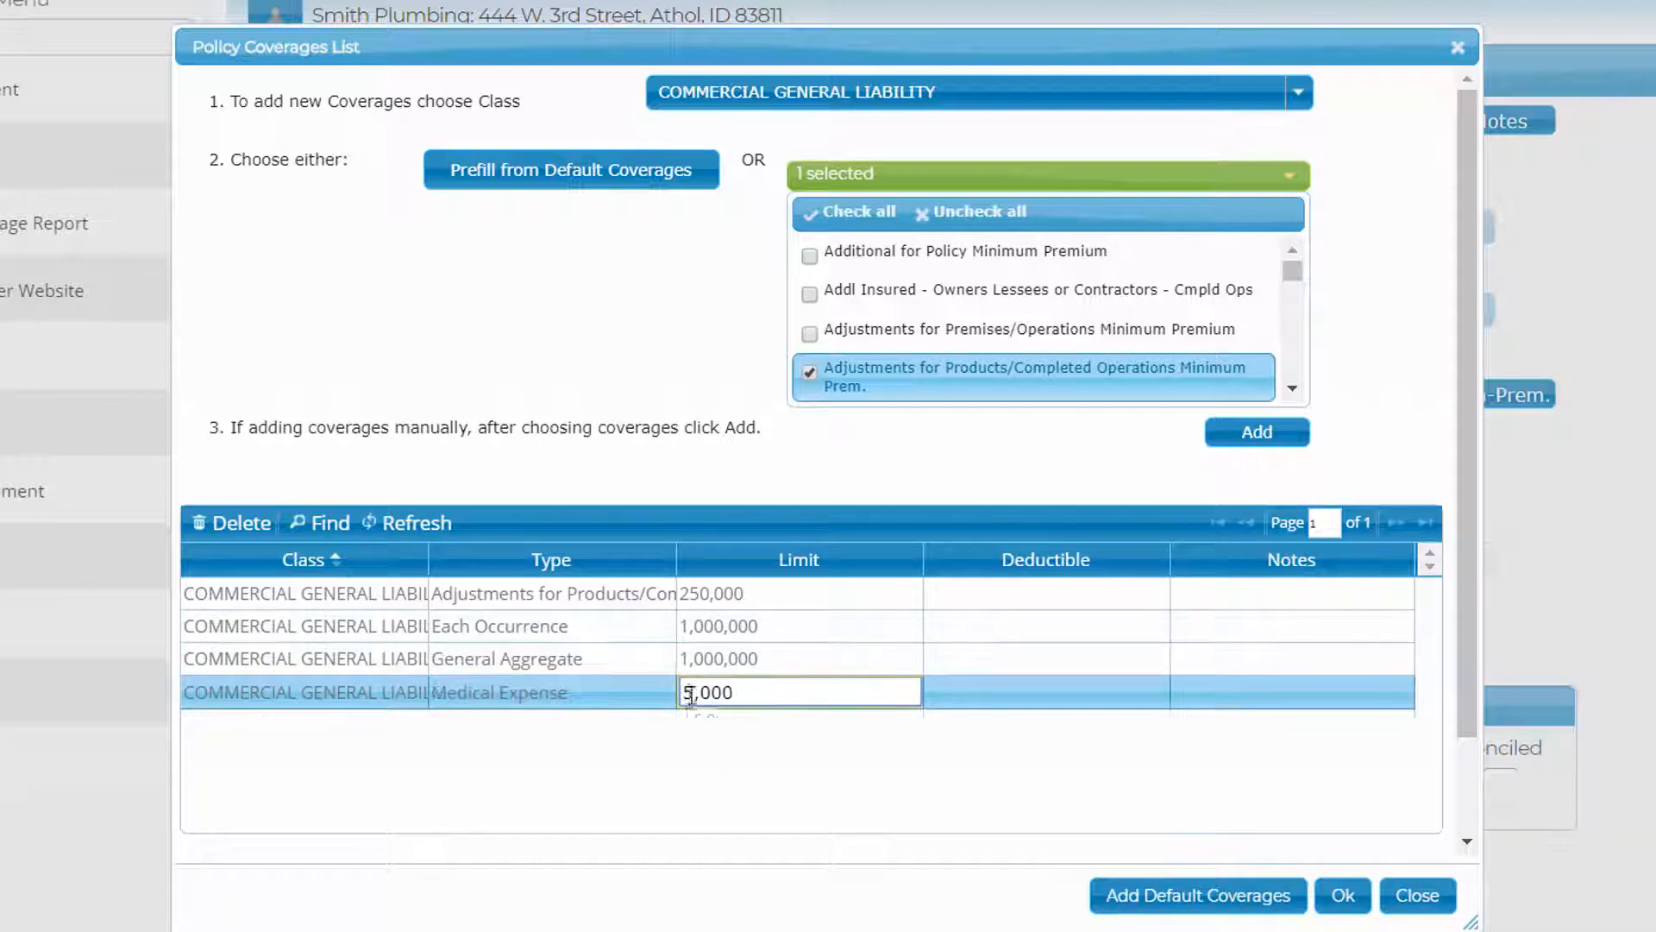
type("2")
left_click(1343, 896)
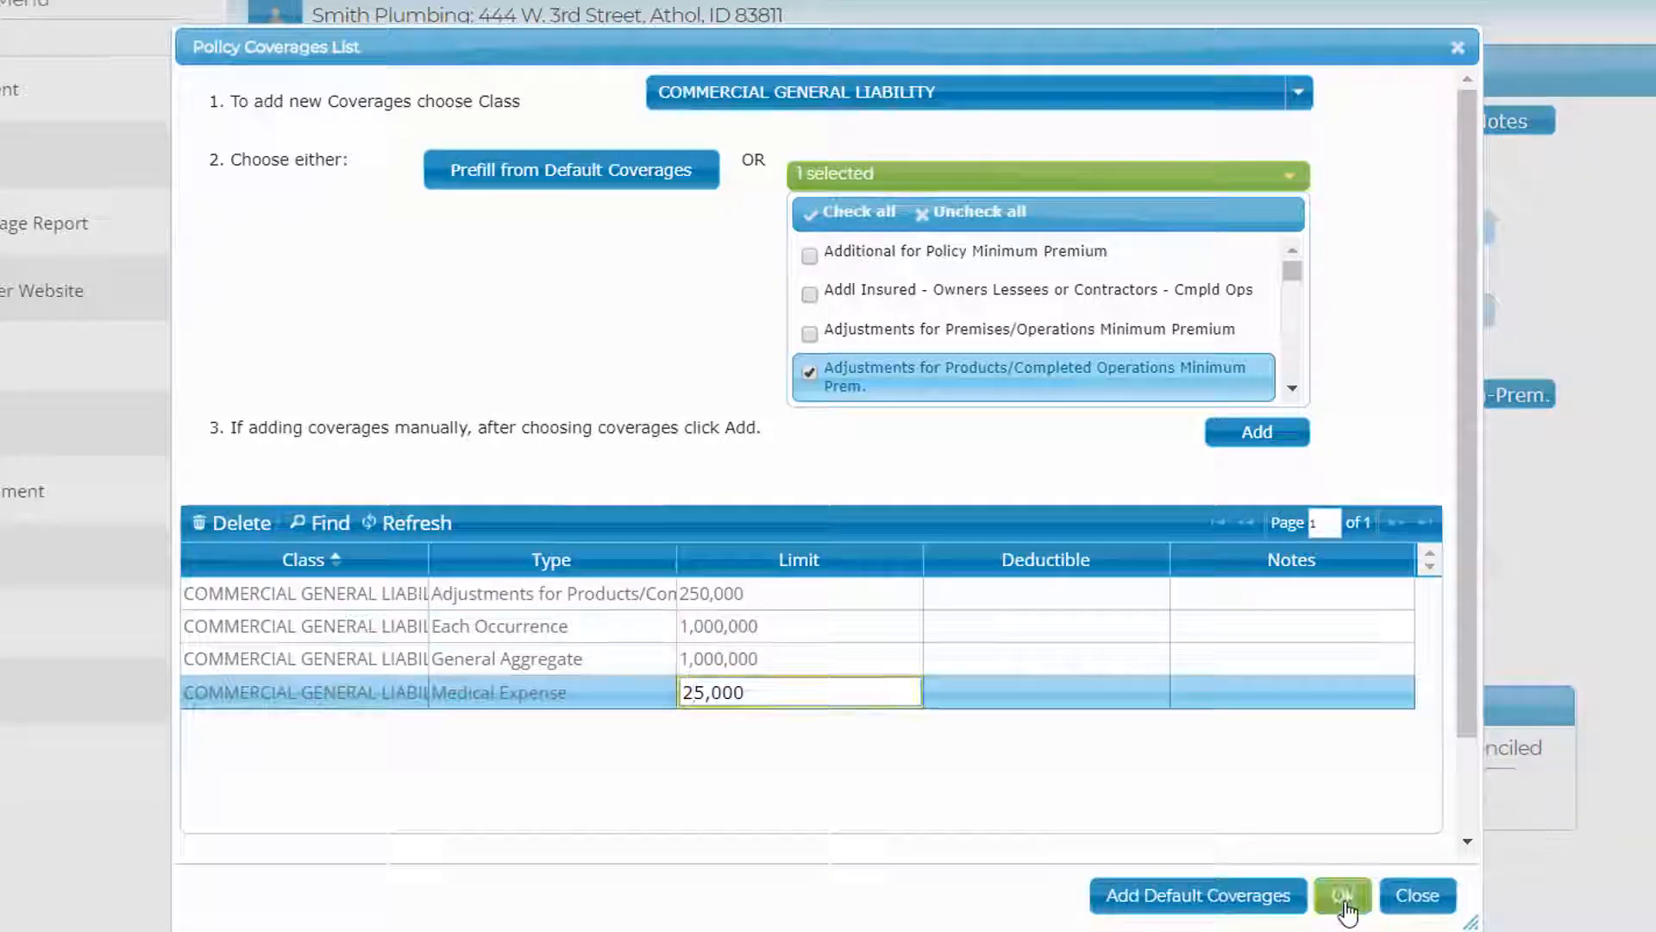
left_click(615, 391)
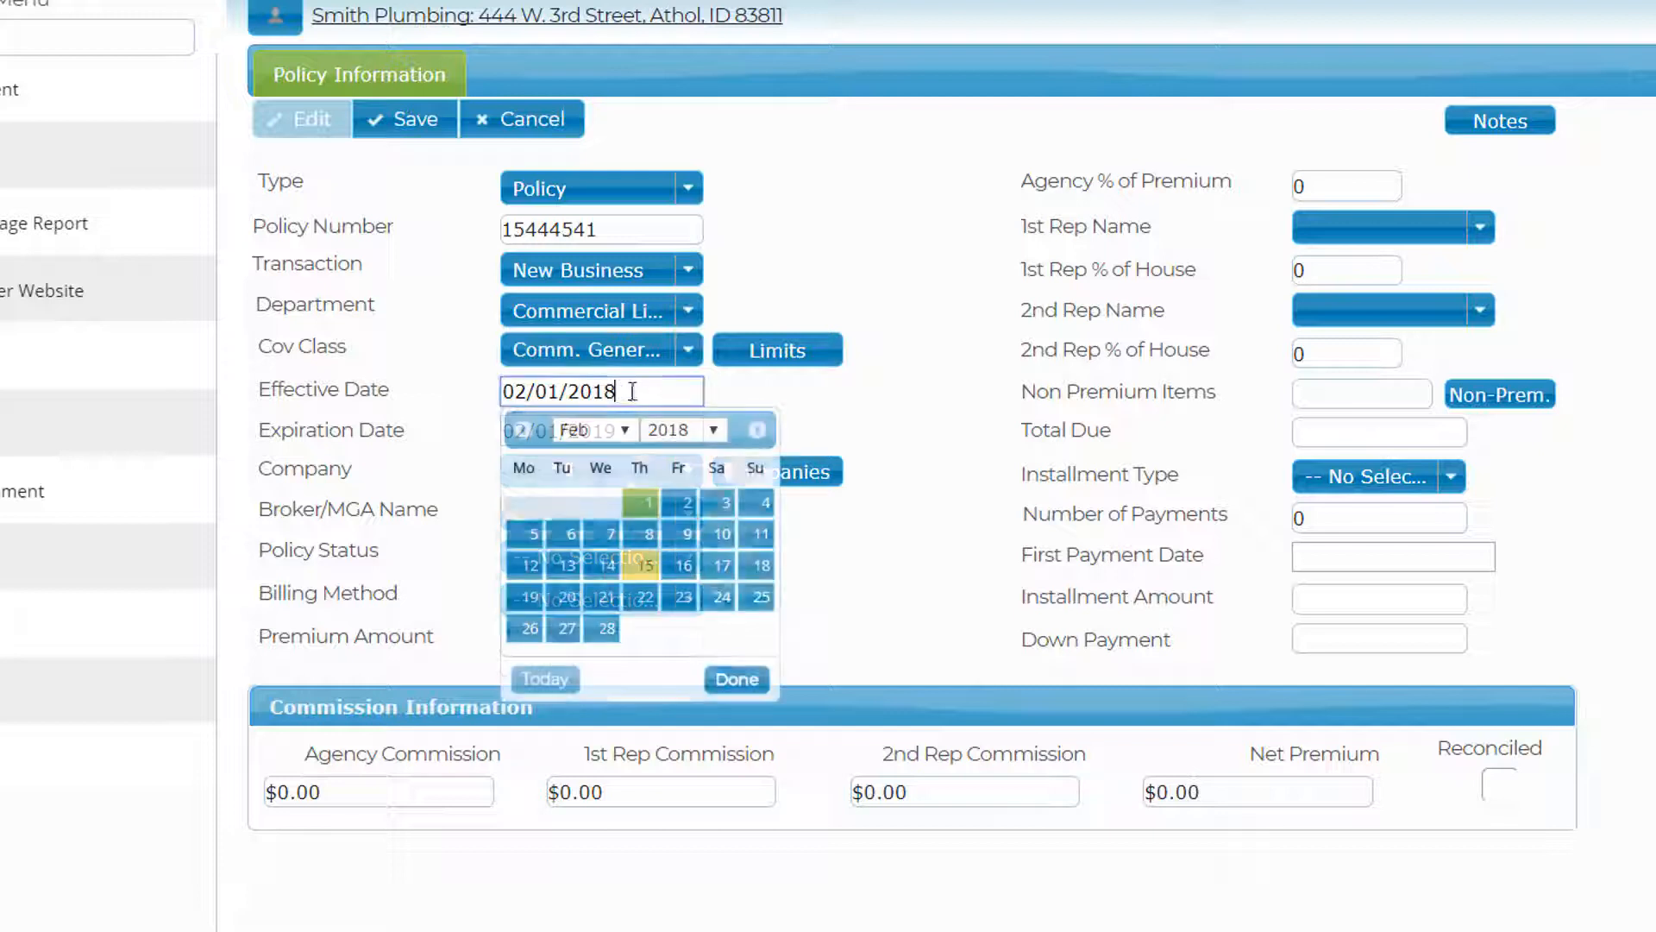
- Change the policy effective date to January 1, 2018
left_click(524, 430)
left_click(525, 503)
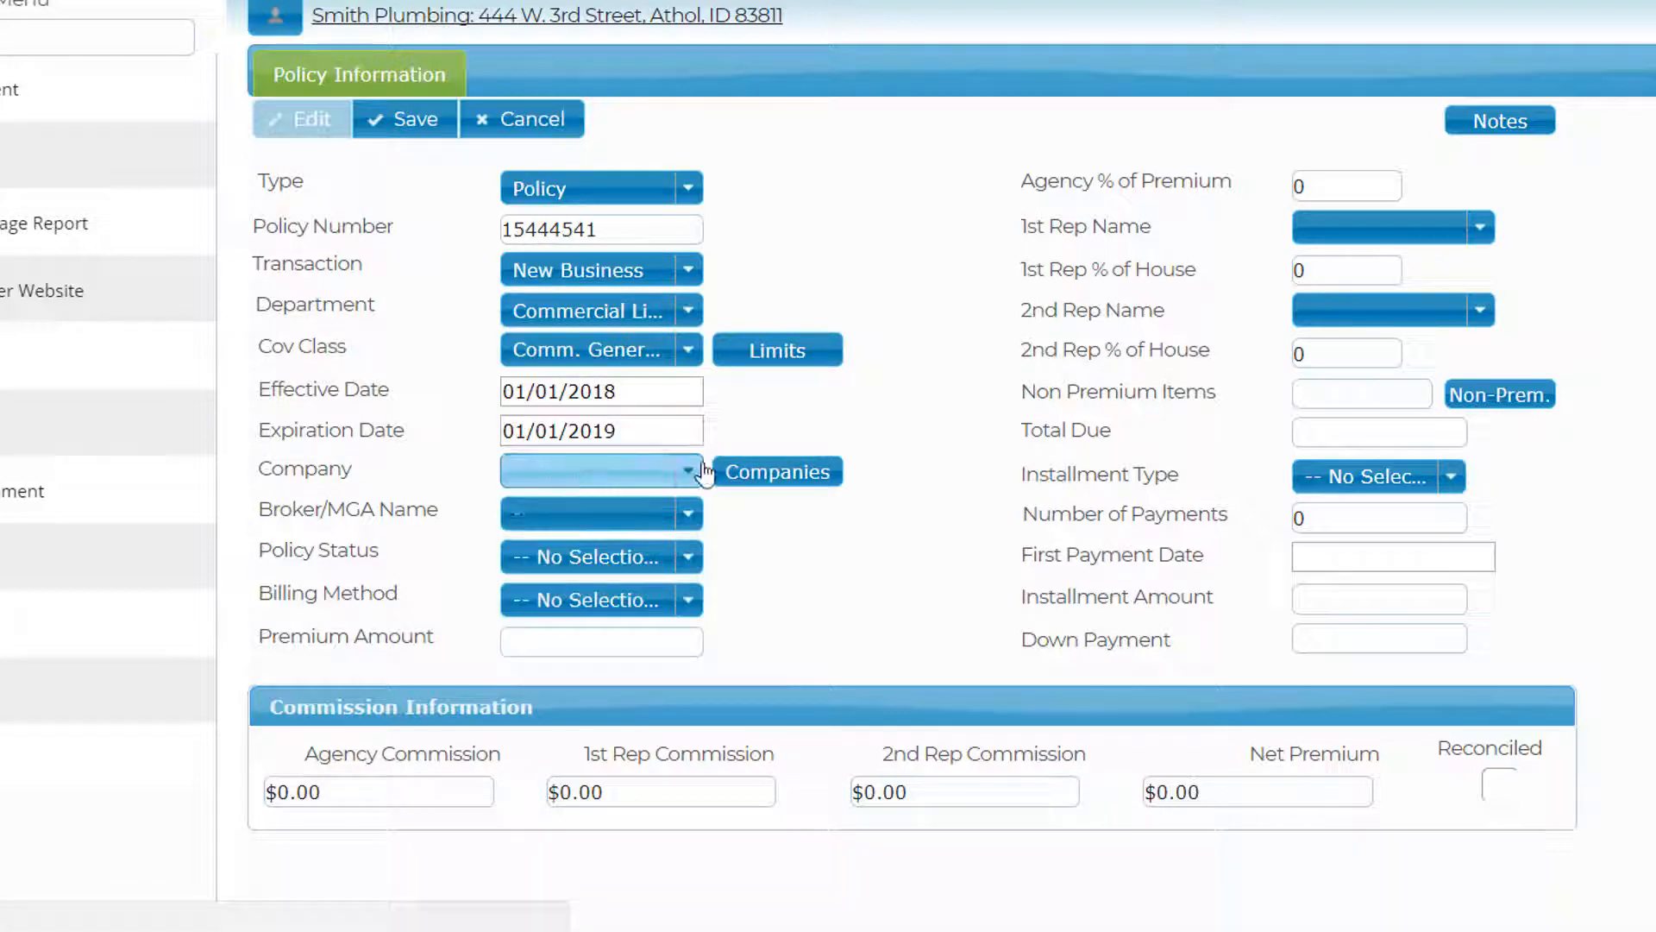
left_click(695, 473)
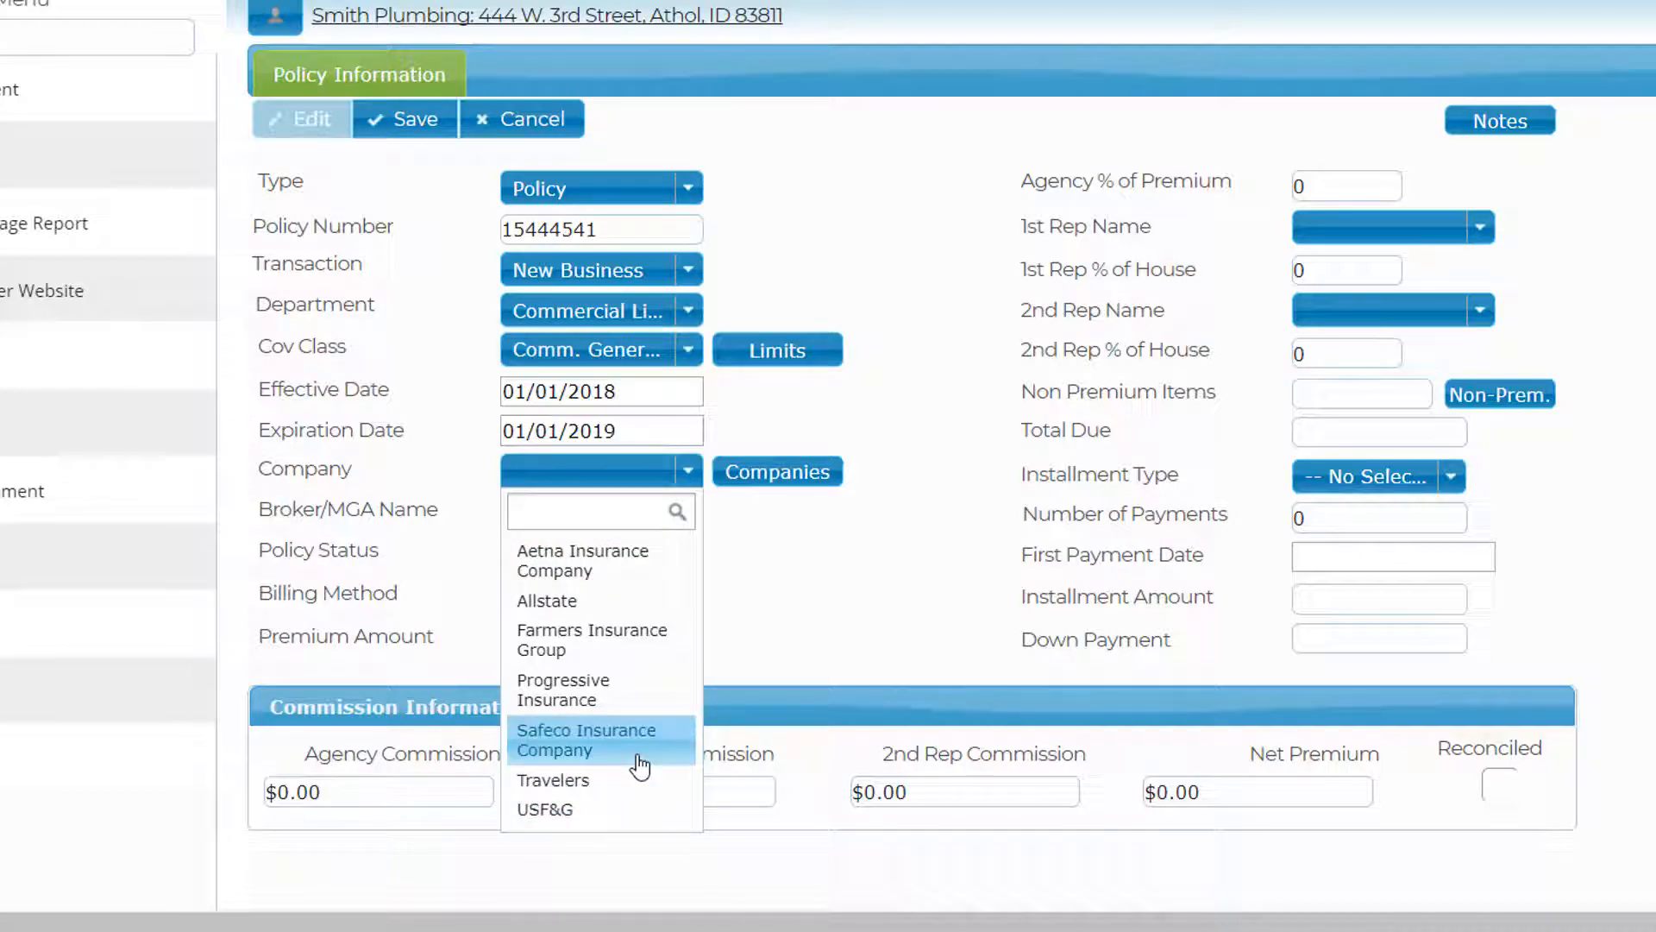
left_click(776, 474)
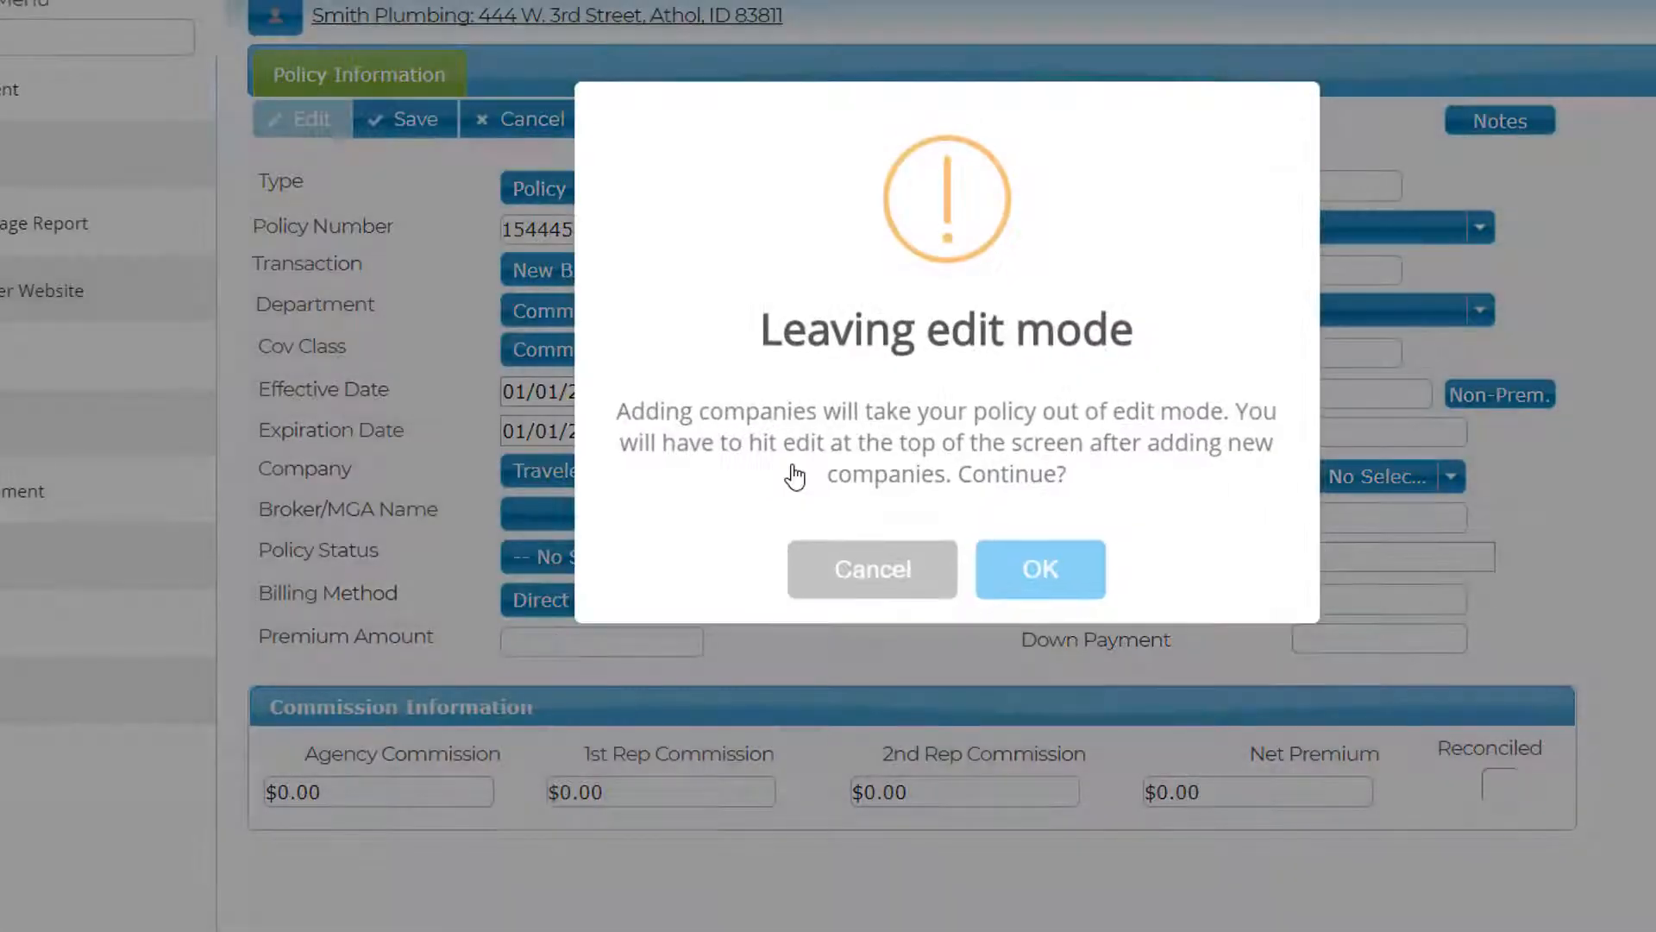
left_click(1041, 567)
- Create Burns & Wilcox as a Broker/MGA company and make it the policy's broker
left_click(229, 133)
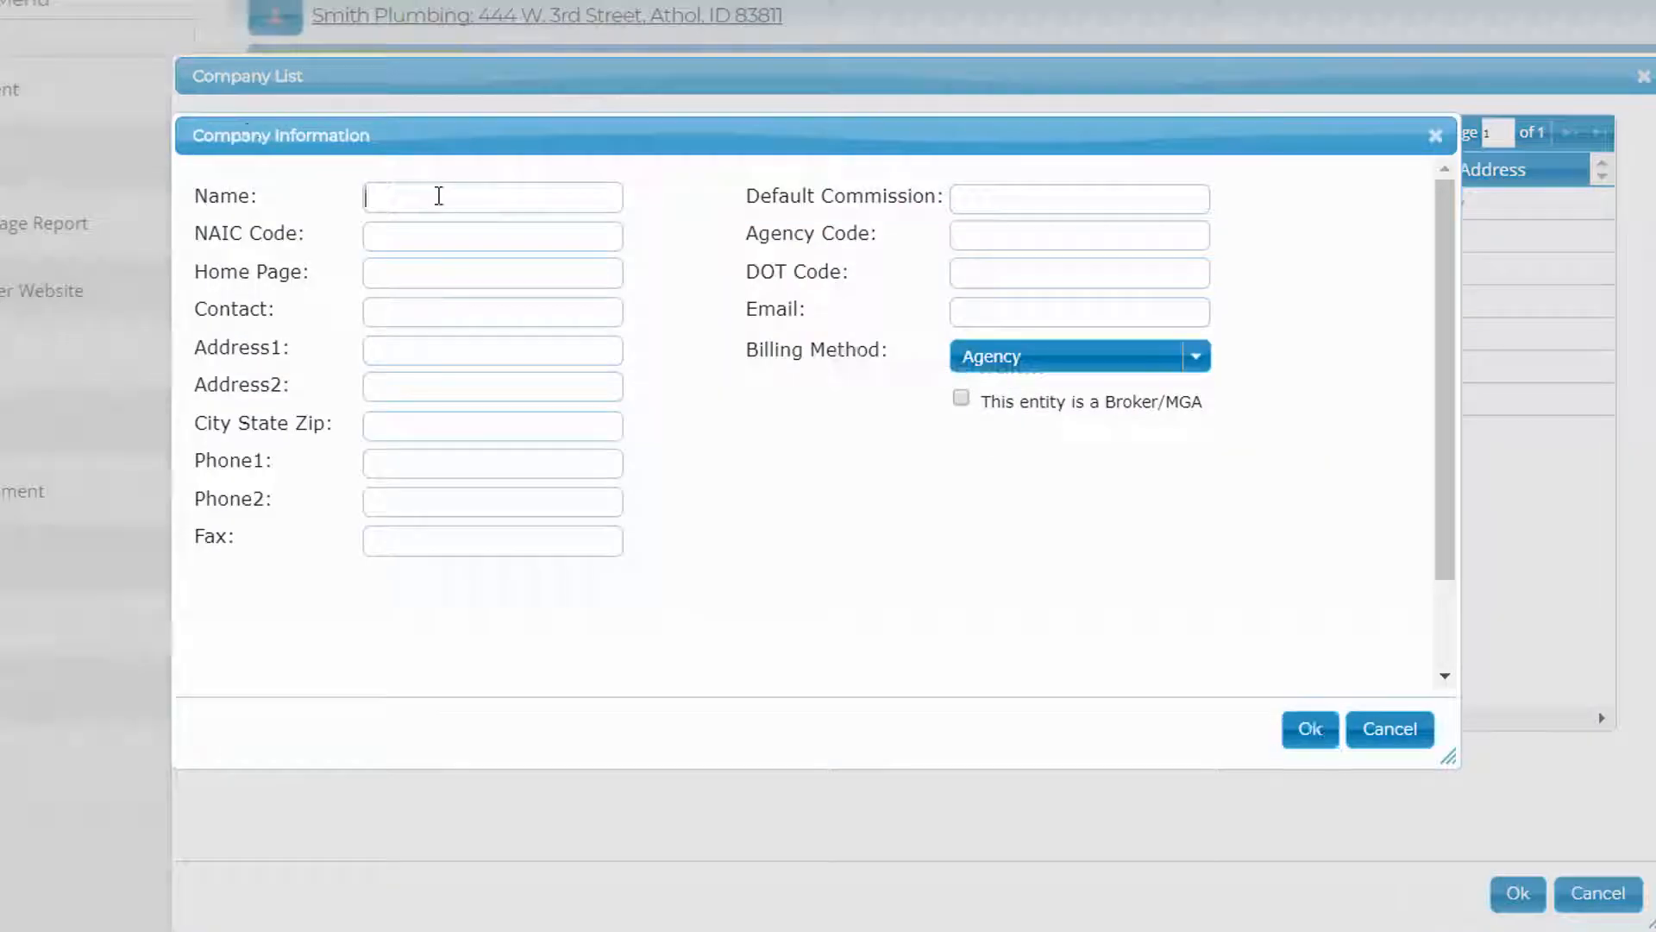
left_click(436, 196)
type("Burns & M")
type("ilcox")
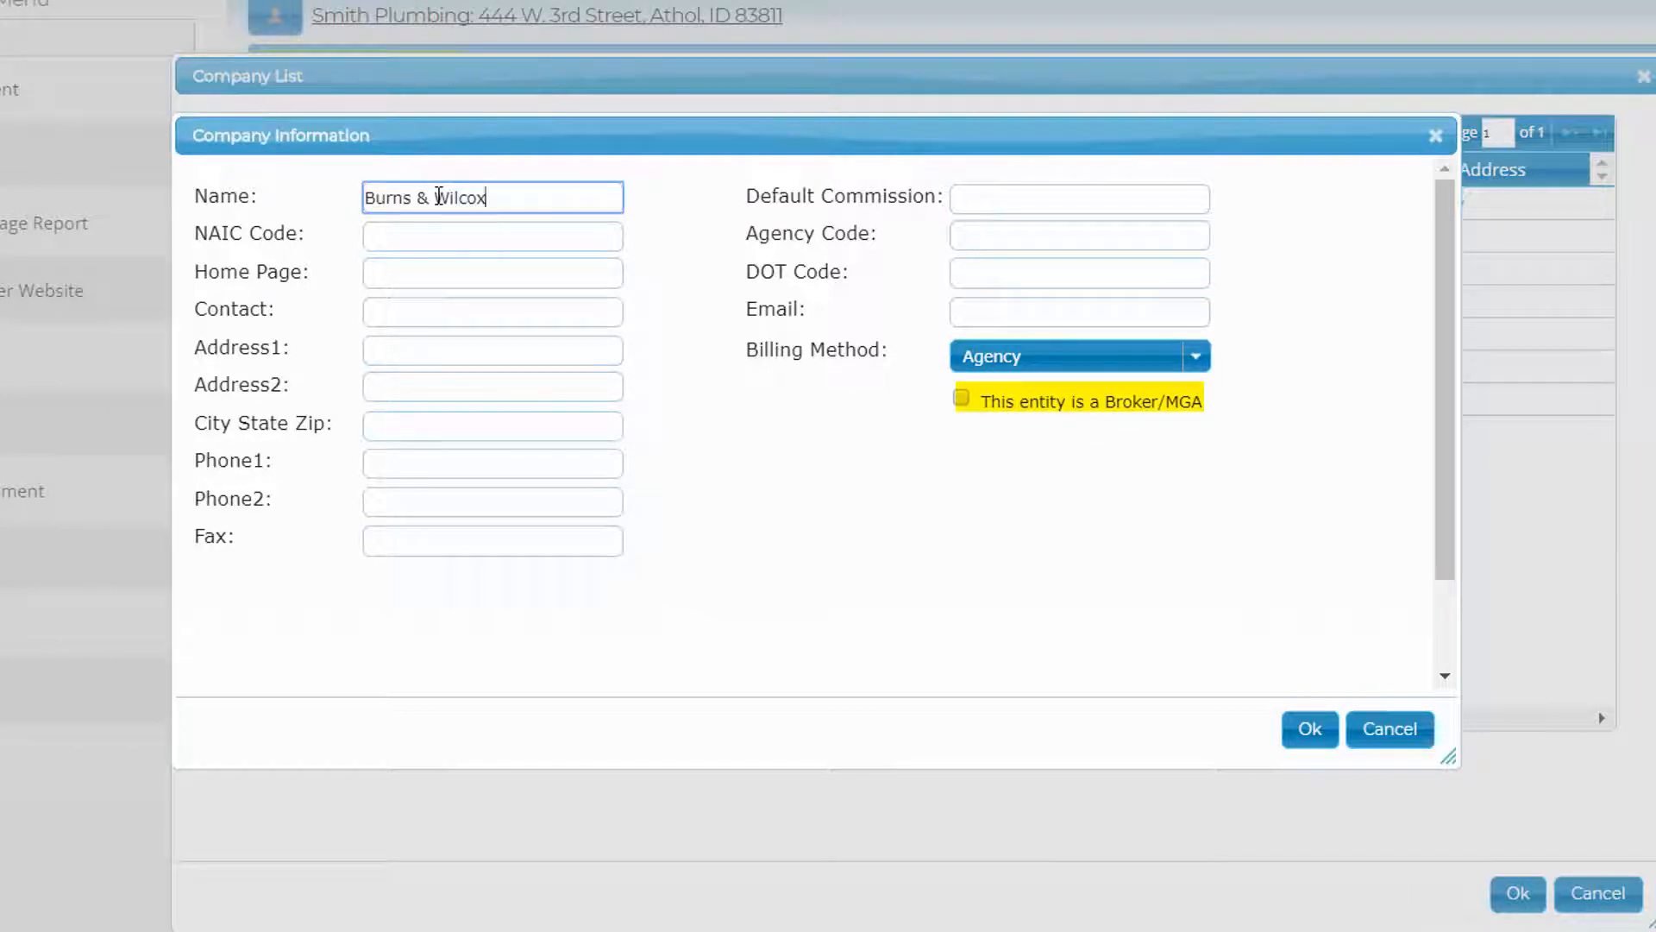
key("Tab")
left_click(961, 397)
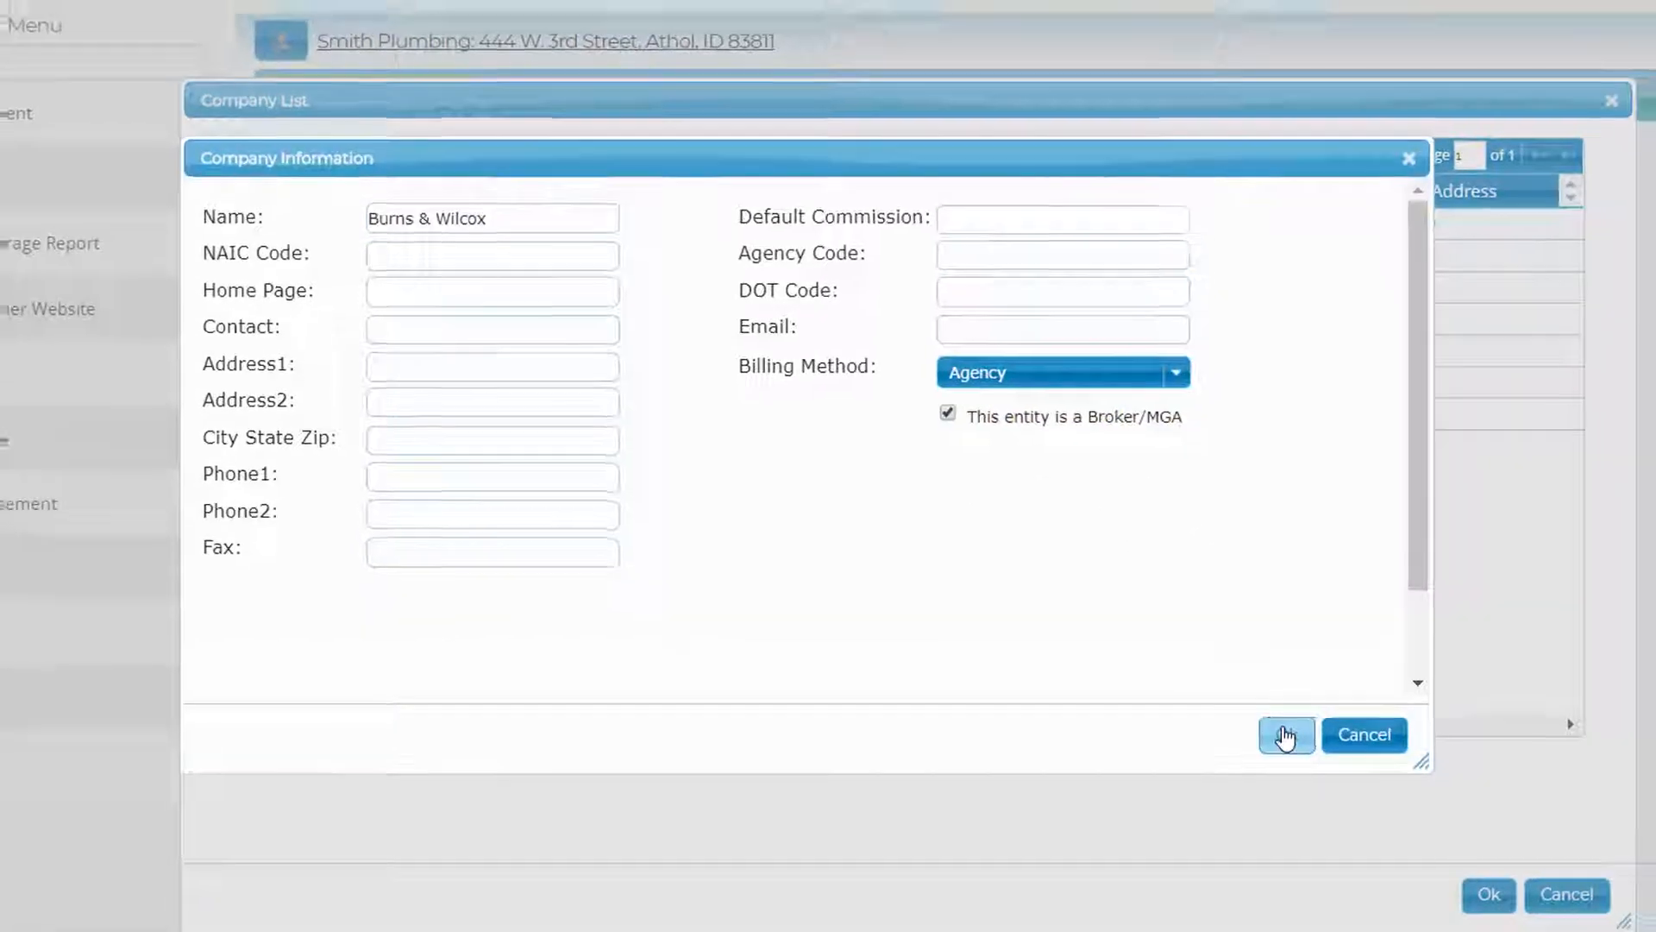
left_click(1285, 735)
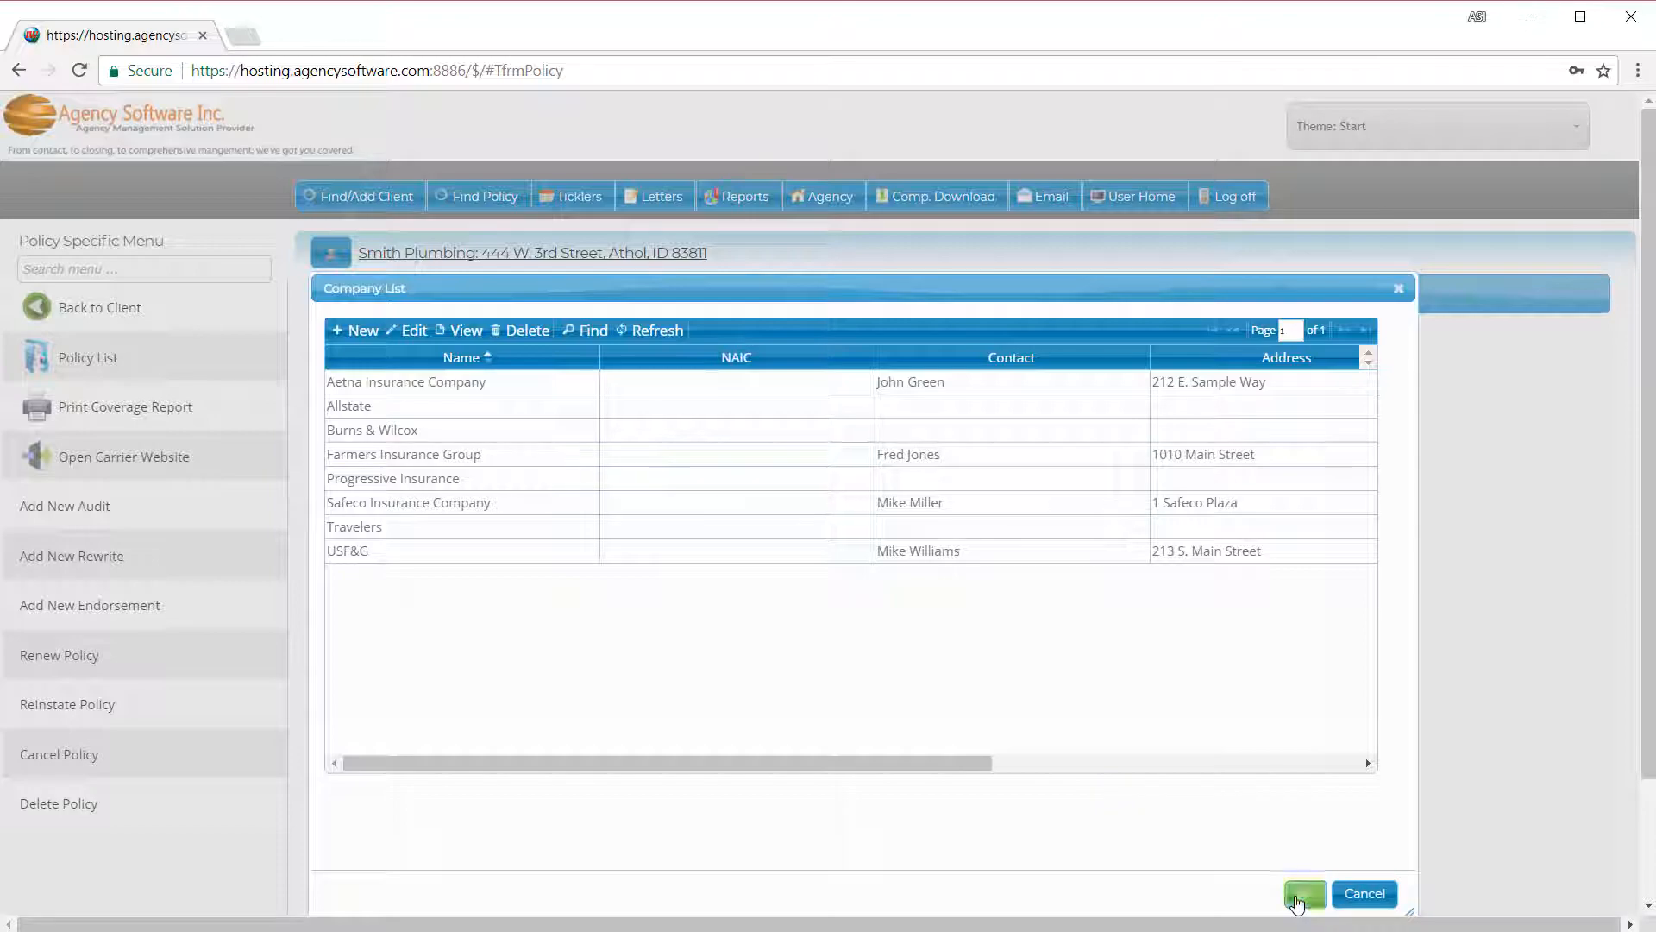
left_click(1296, 897)
left_click(573, 614)
left_click(589, 675)
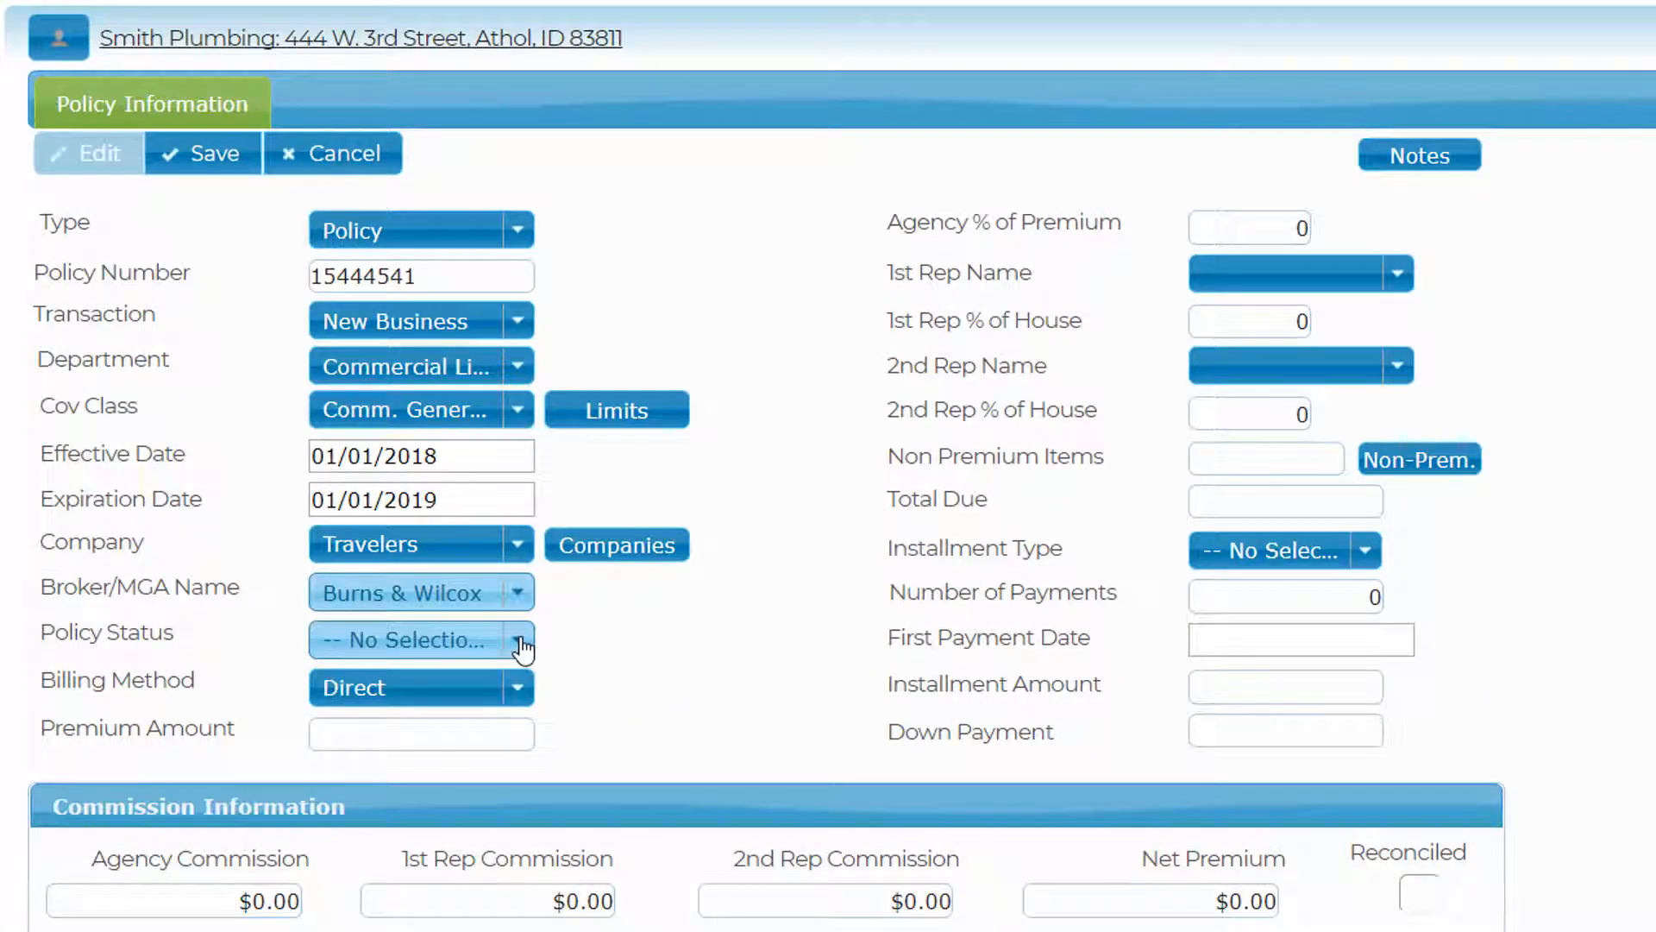
- Set the policy status to Open and the billing method to Agency
left_click(519, 642)
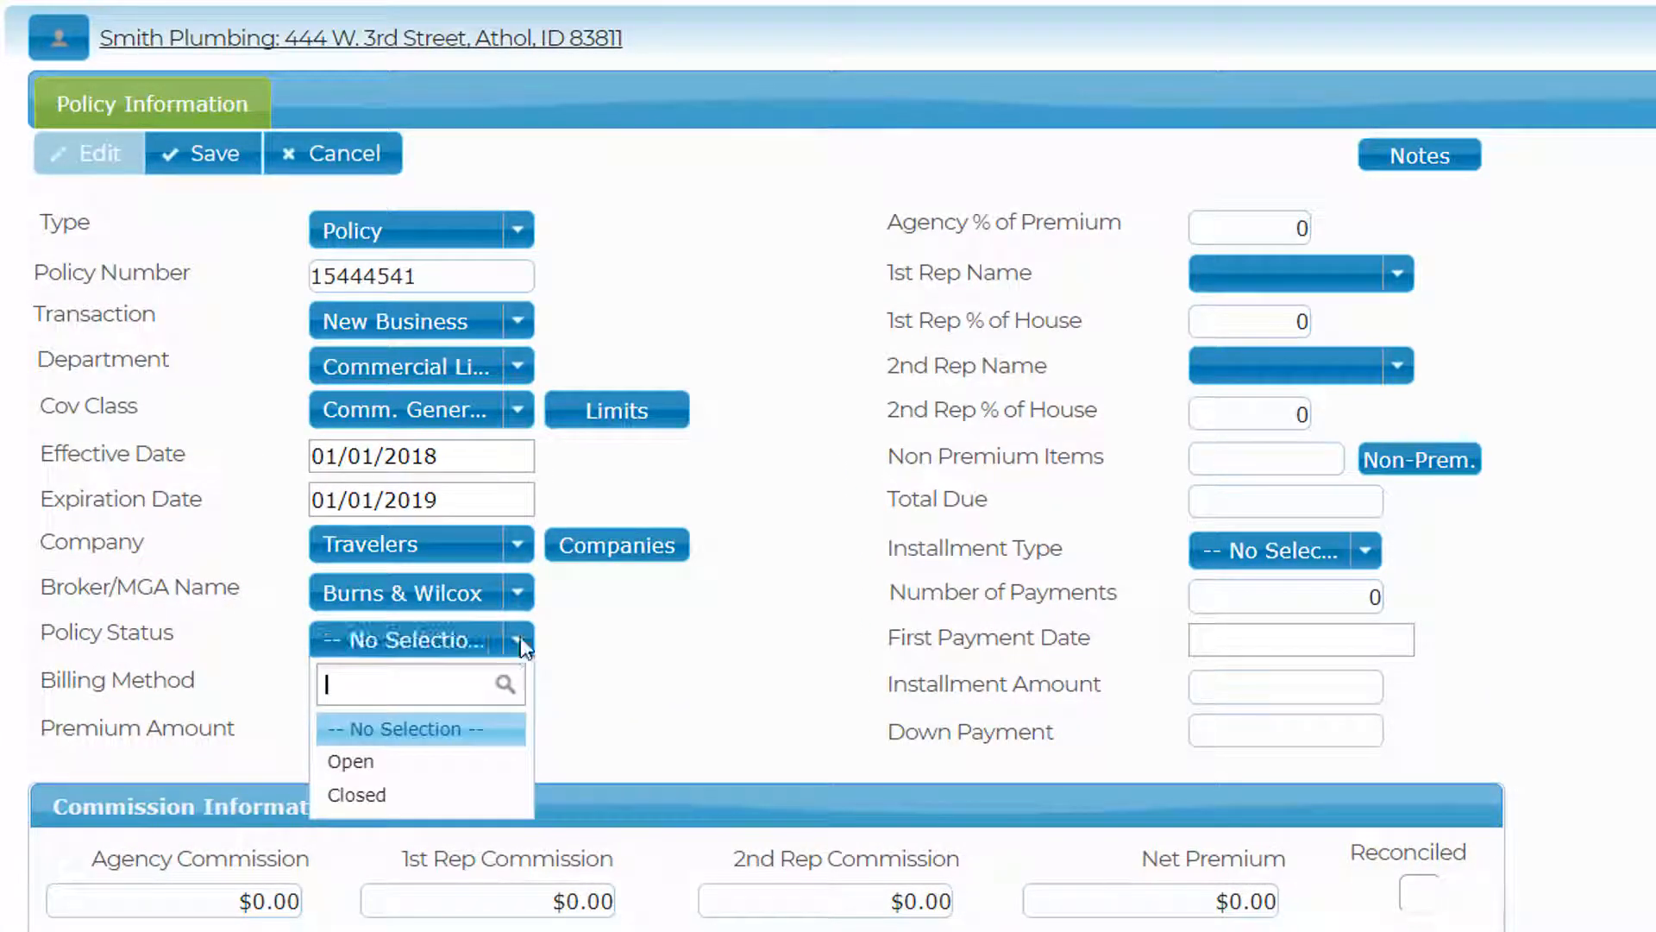
left_click(383, 763)
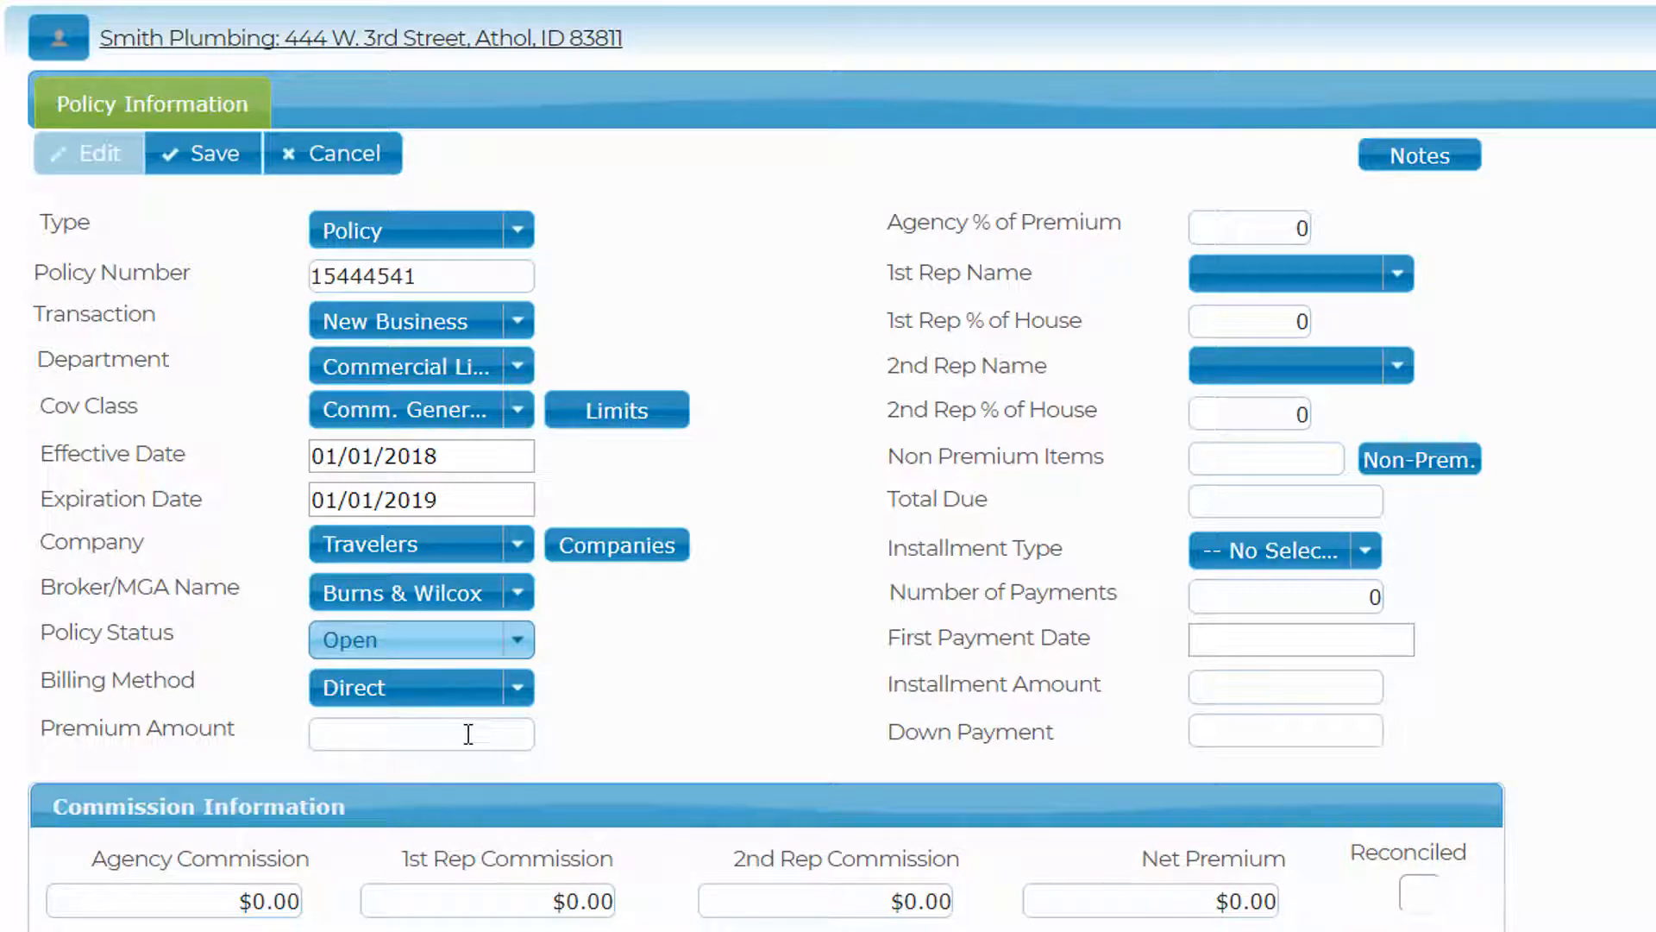
left_click(518, 688)
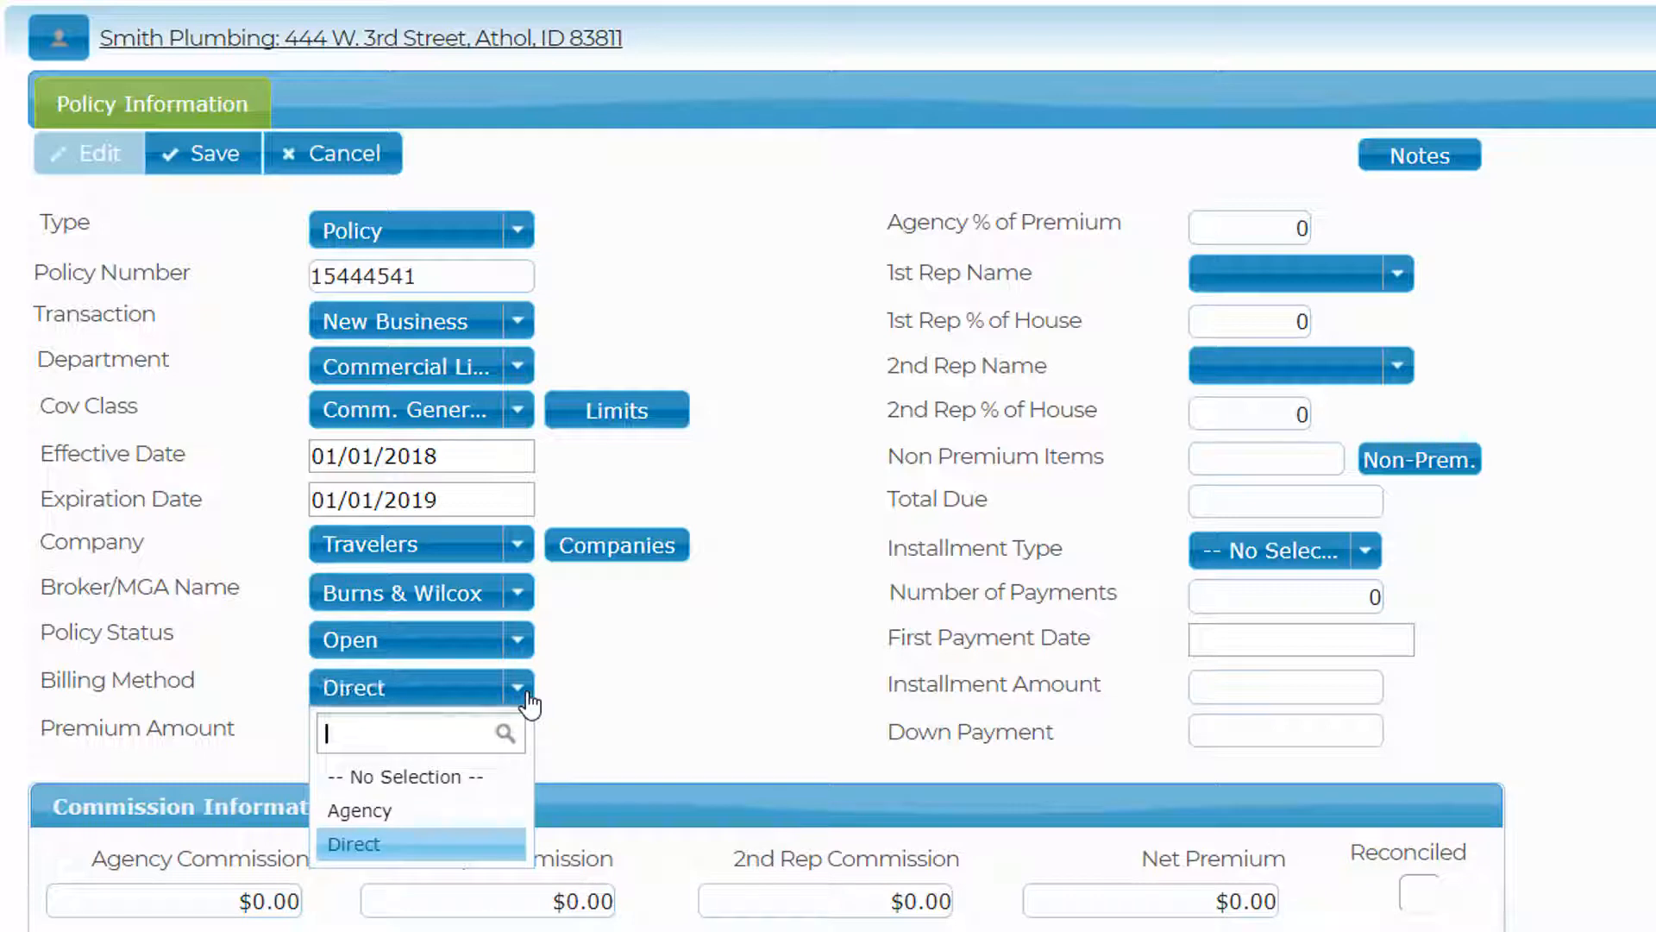
left_click(389, 811)
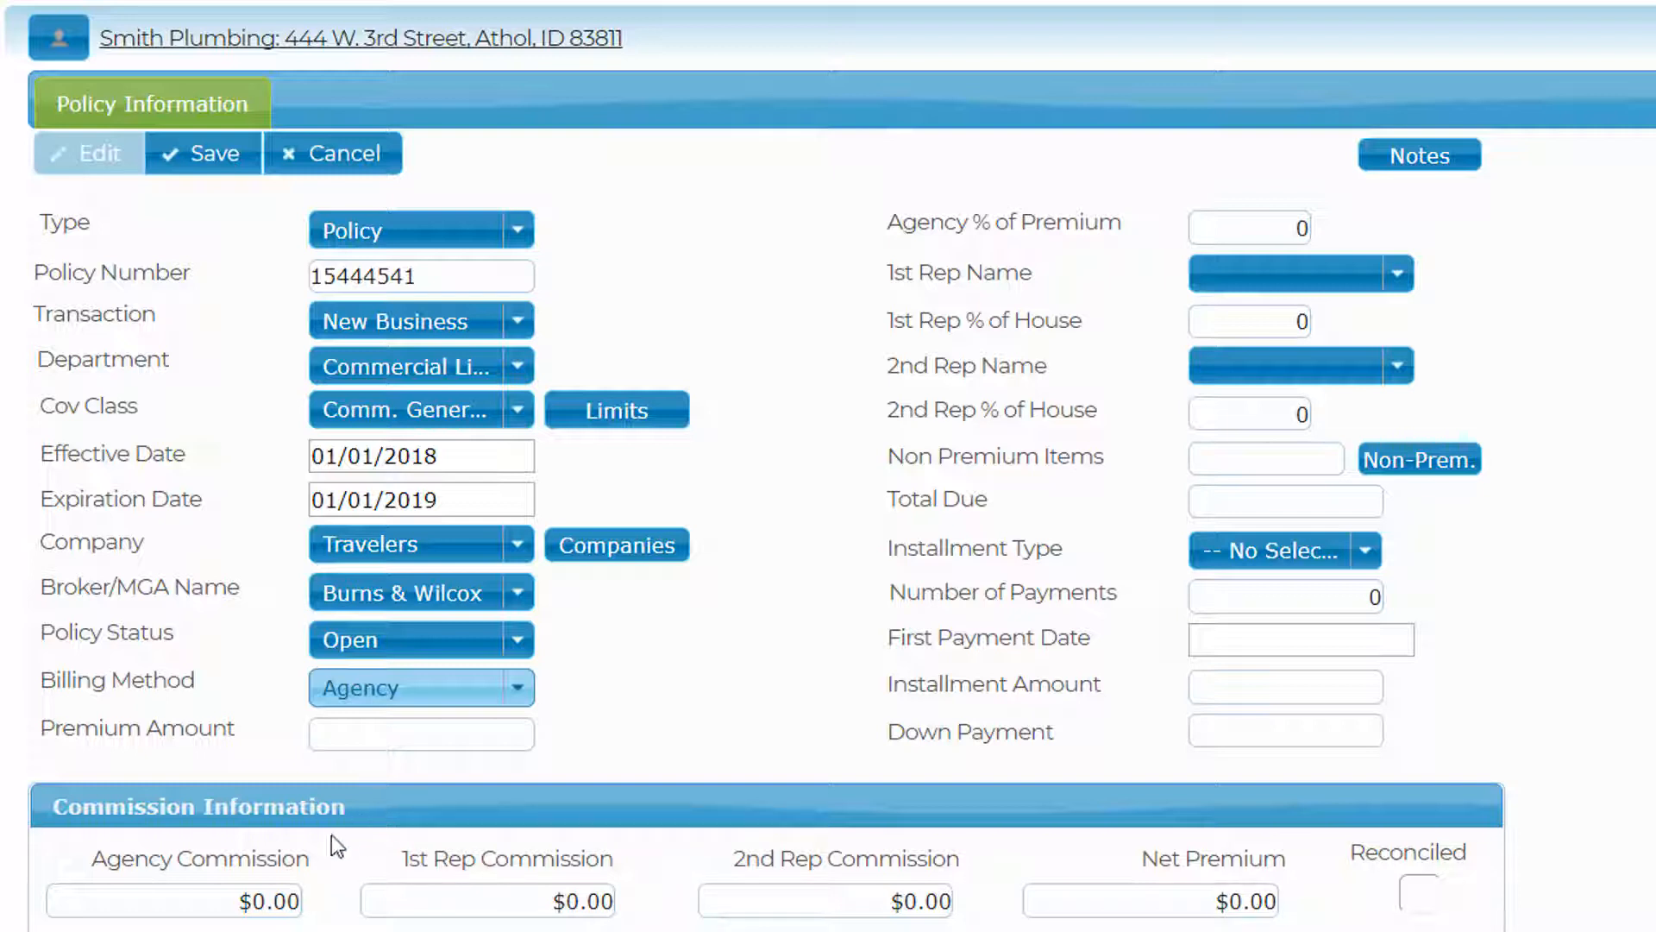
- Enter a $1,000 premium with a 10% agency share of premium
left_click(343, 739)
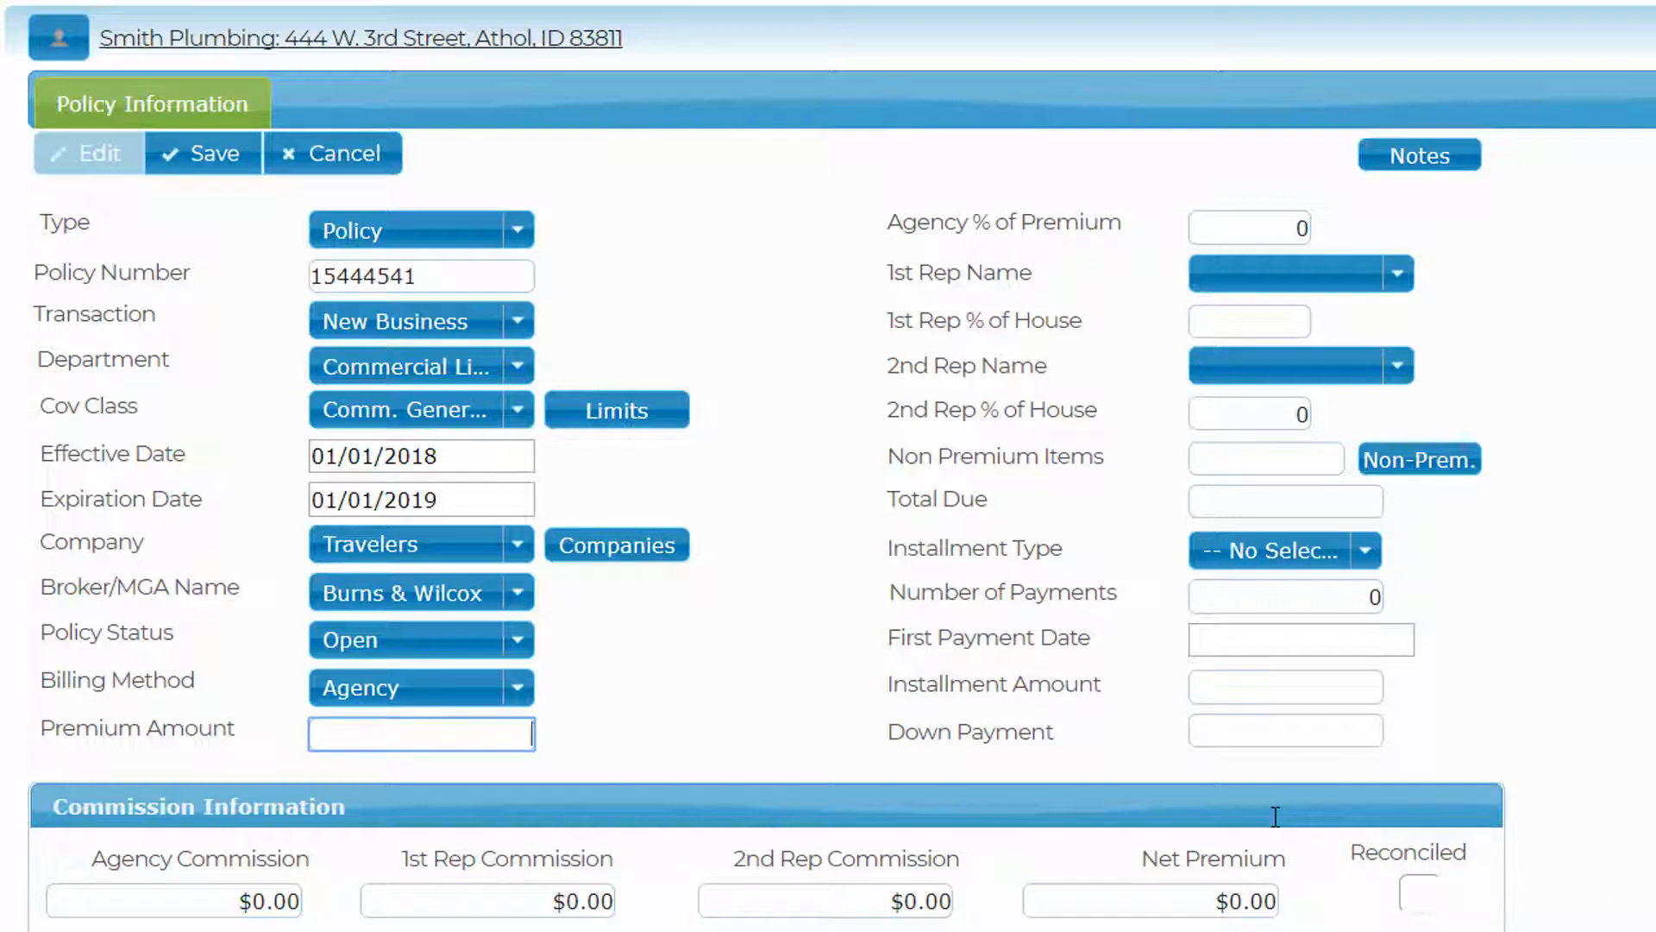
type("1000")
key("Tab")
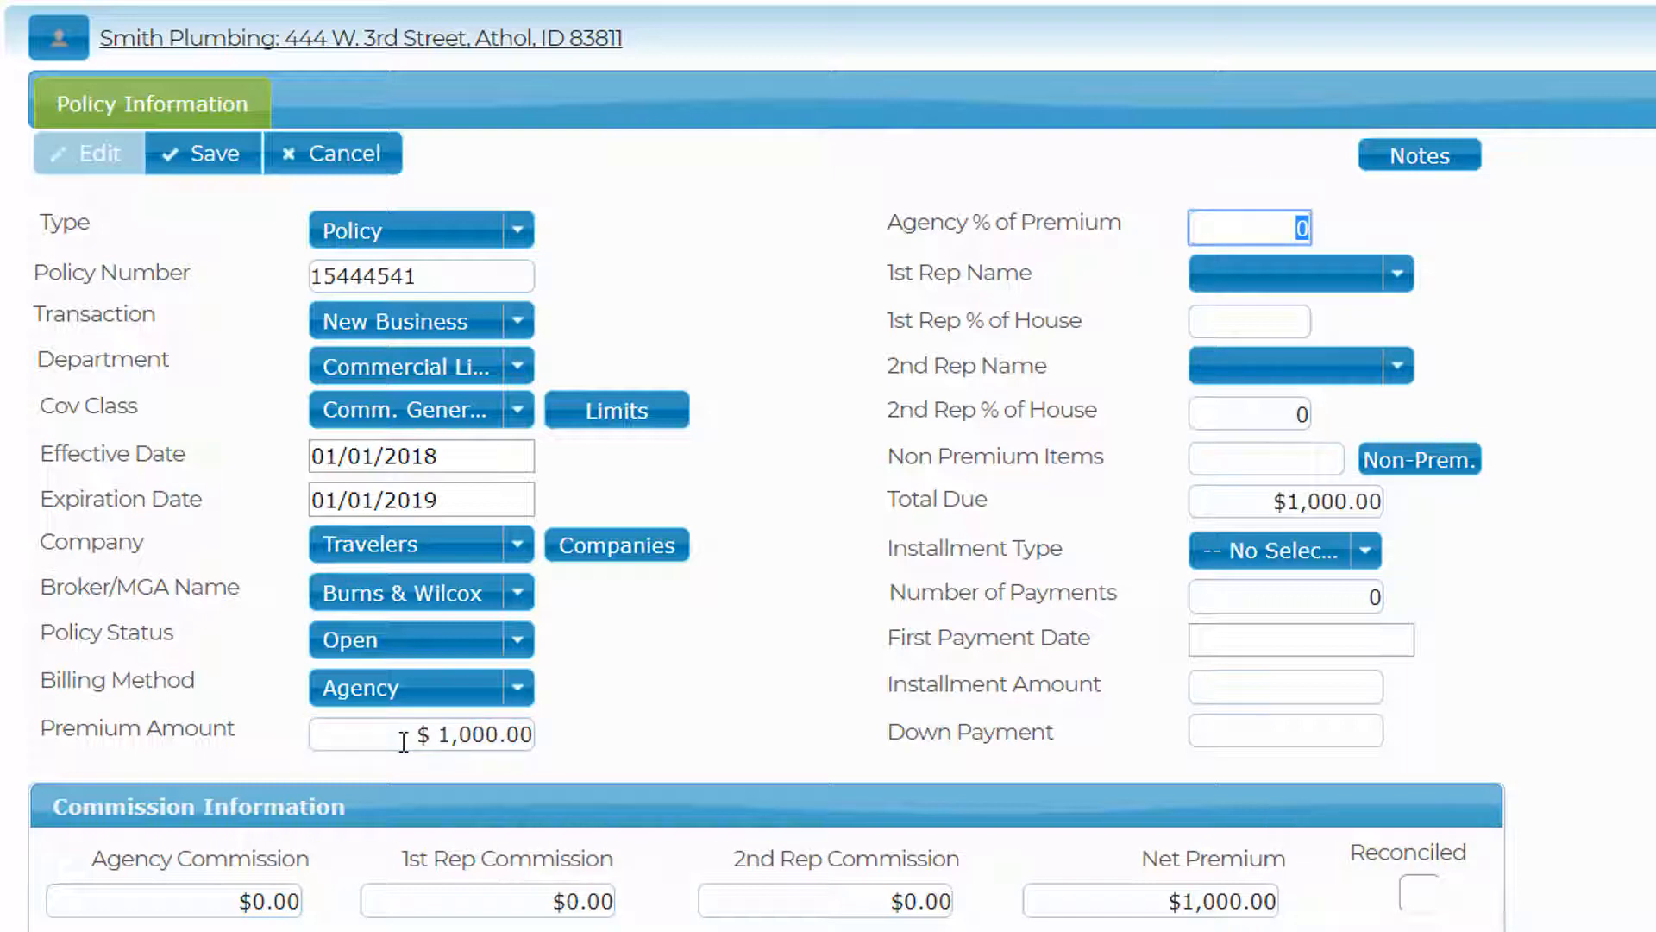
type("10")
key("Tab")
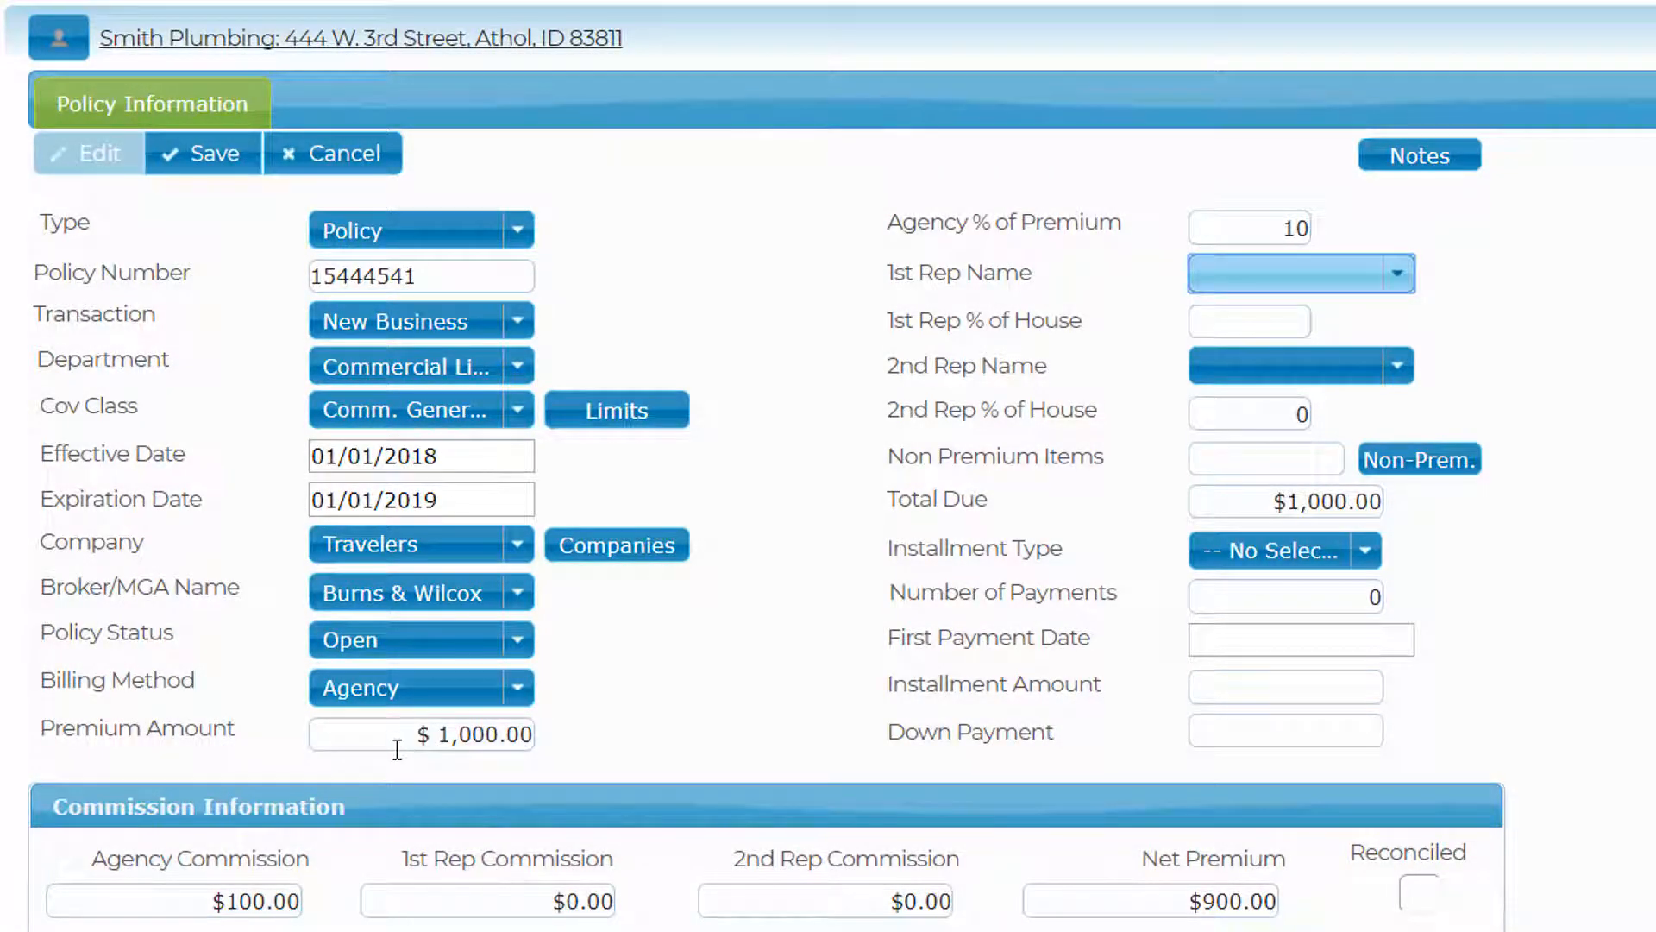
- Try a $139.95 agency commission, then restore the 10% share for $100.00 commission
left_click(1246, 229)
left_click_drag(1246, 230, 1522, 251)
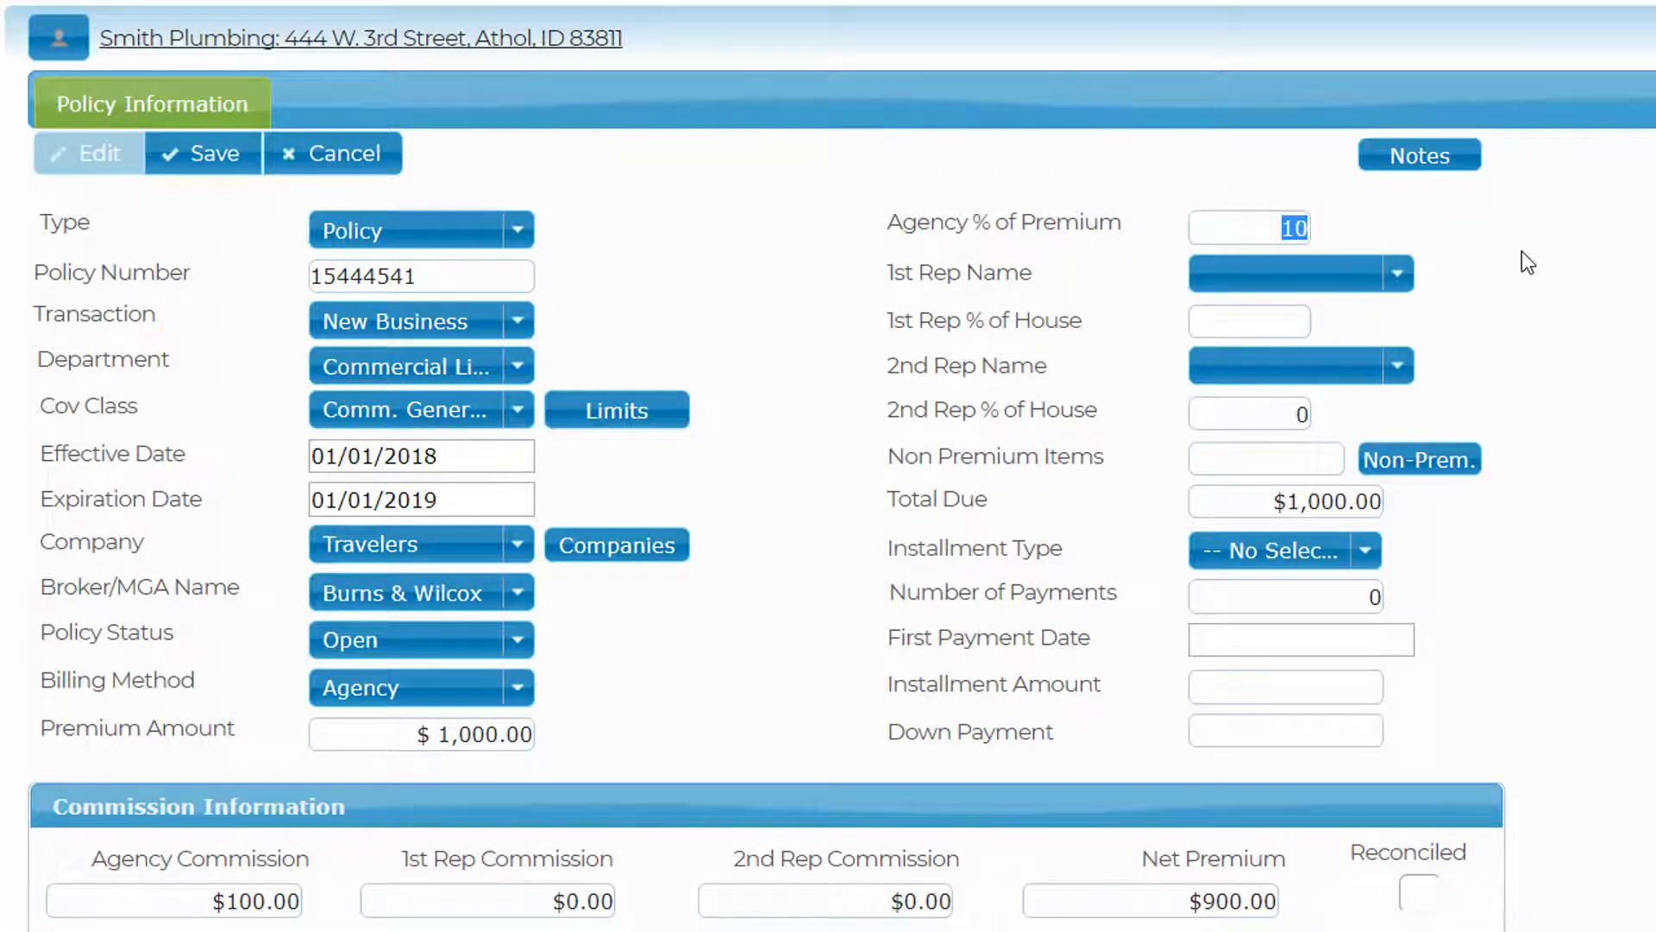
key("BackSpace")
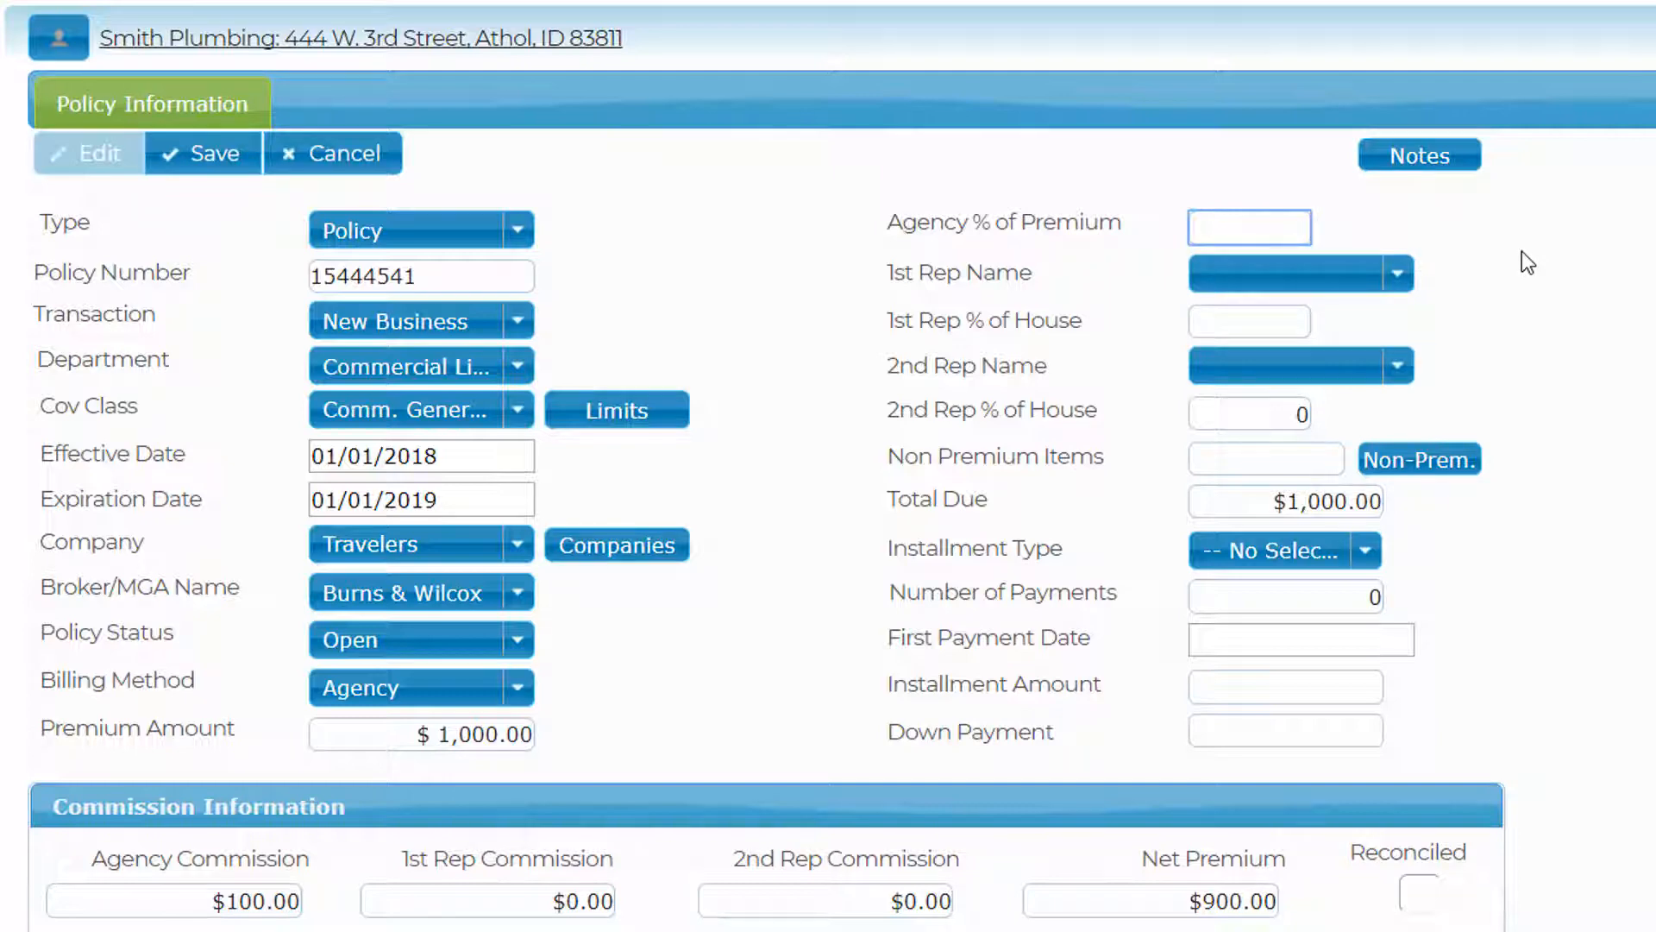
left_click(151, 896)
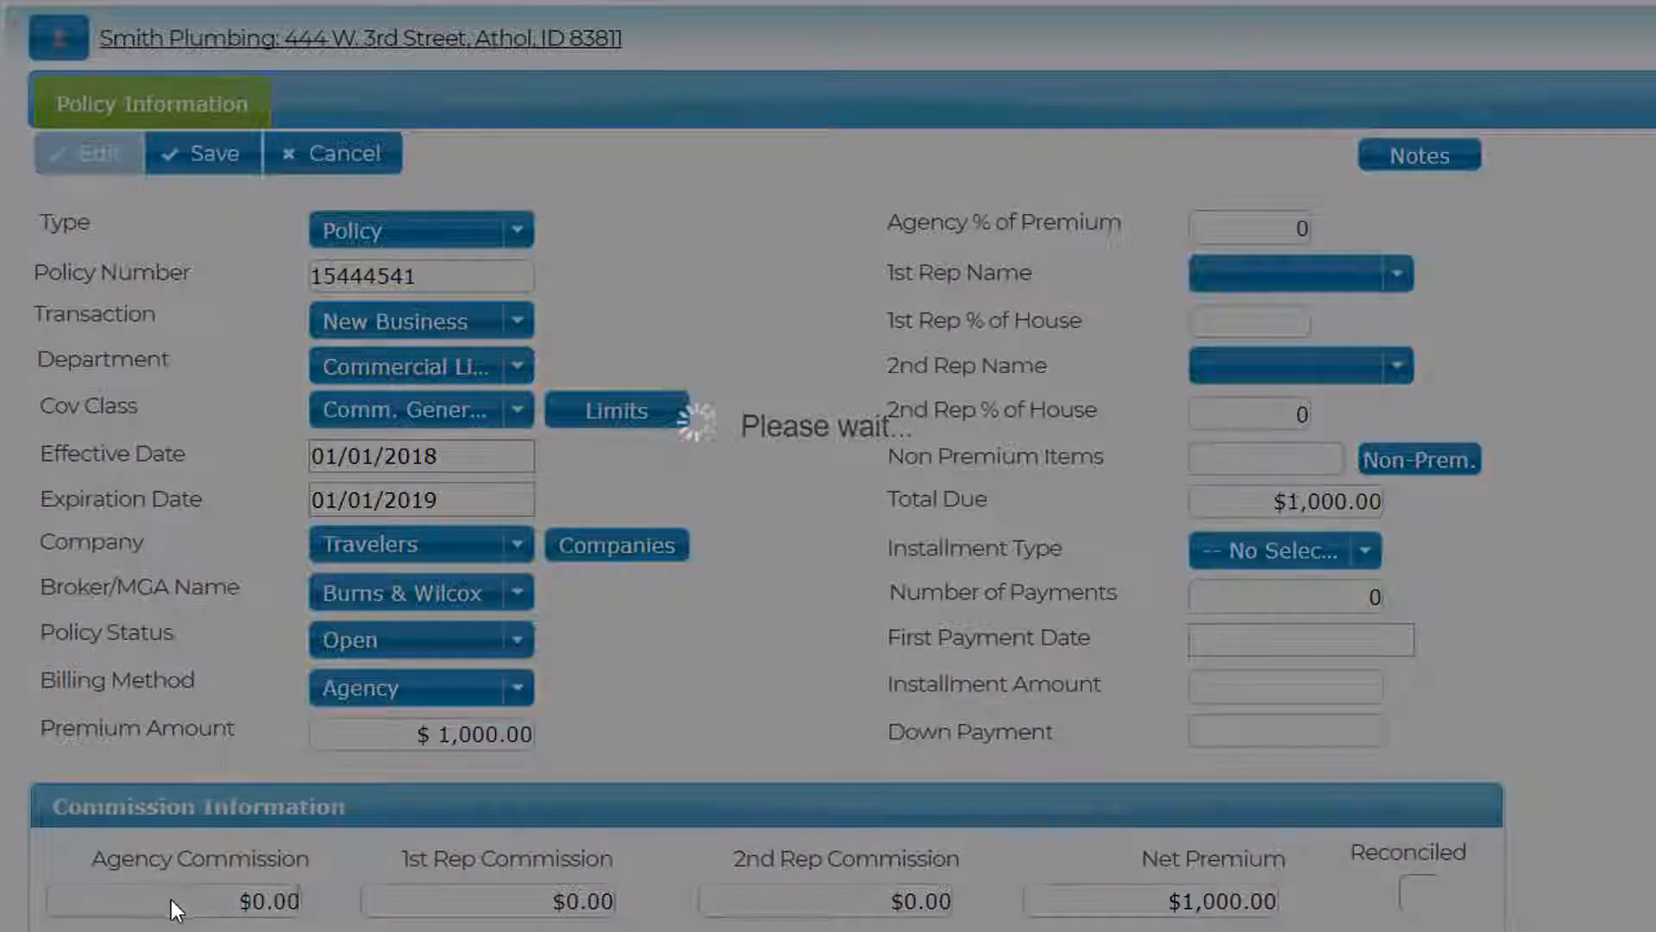
left_click(211, 897)
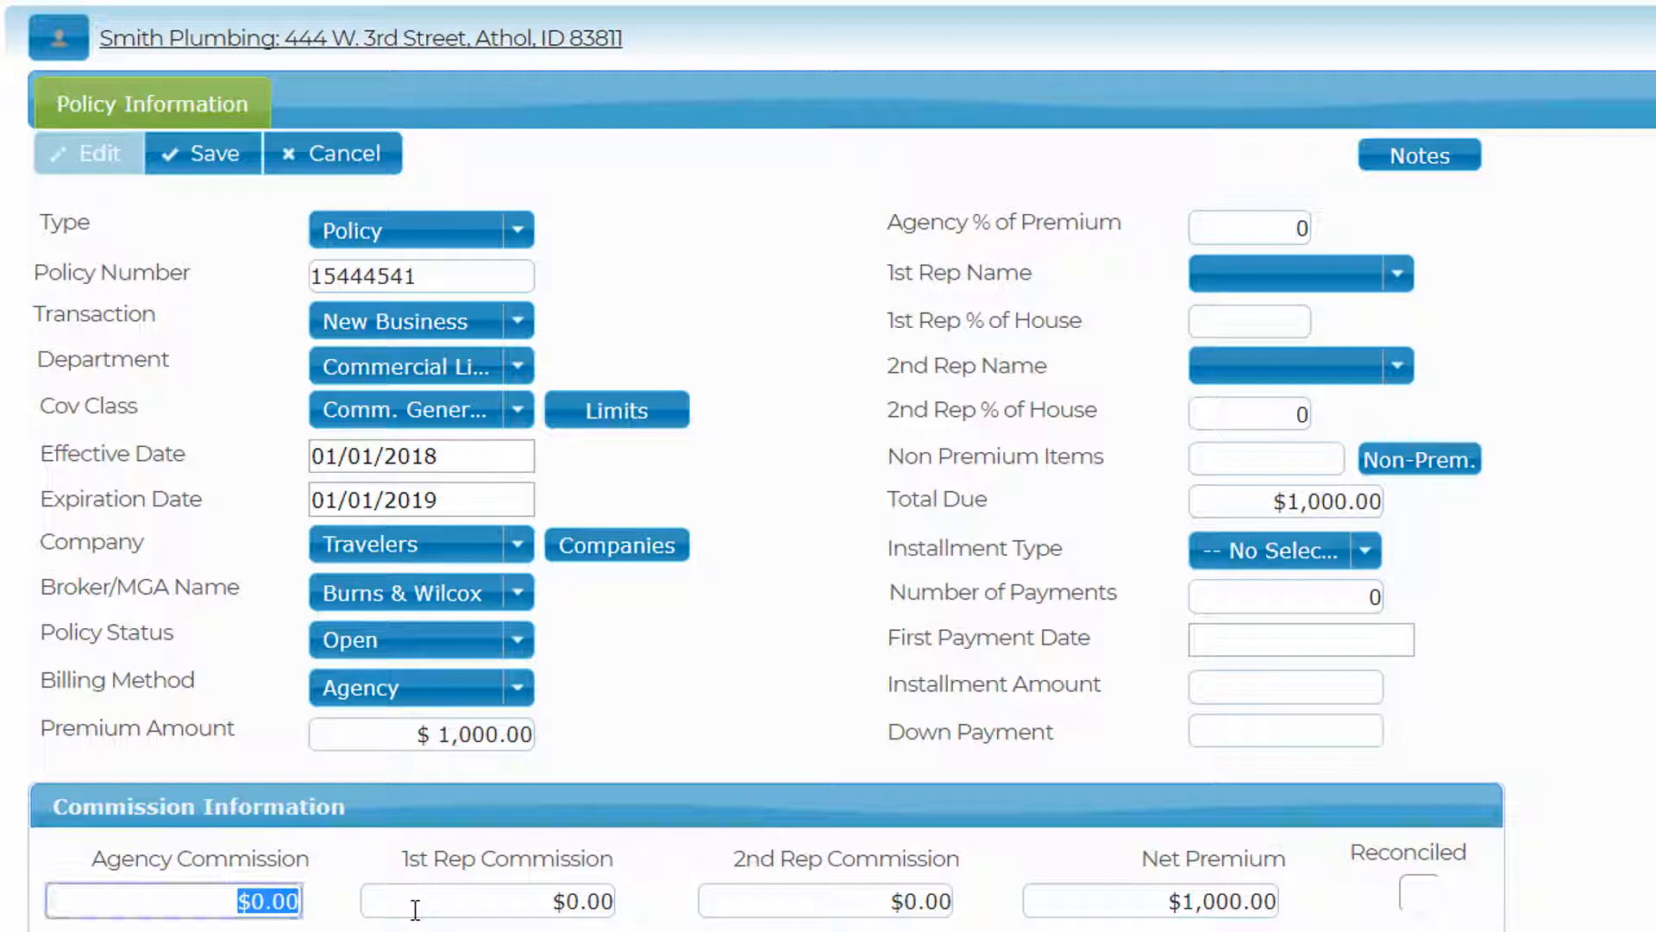
type("139.95")
left_click(416, 908)
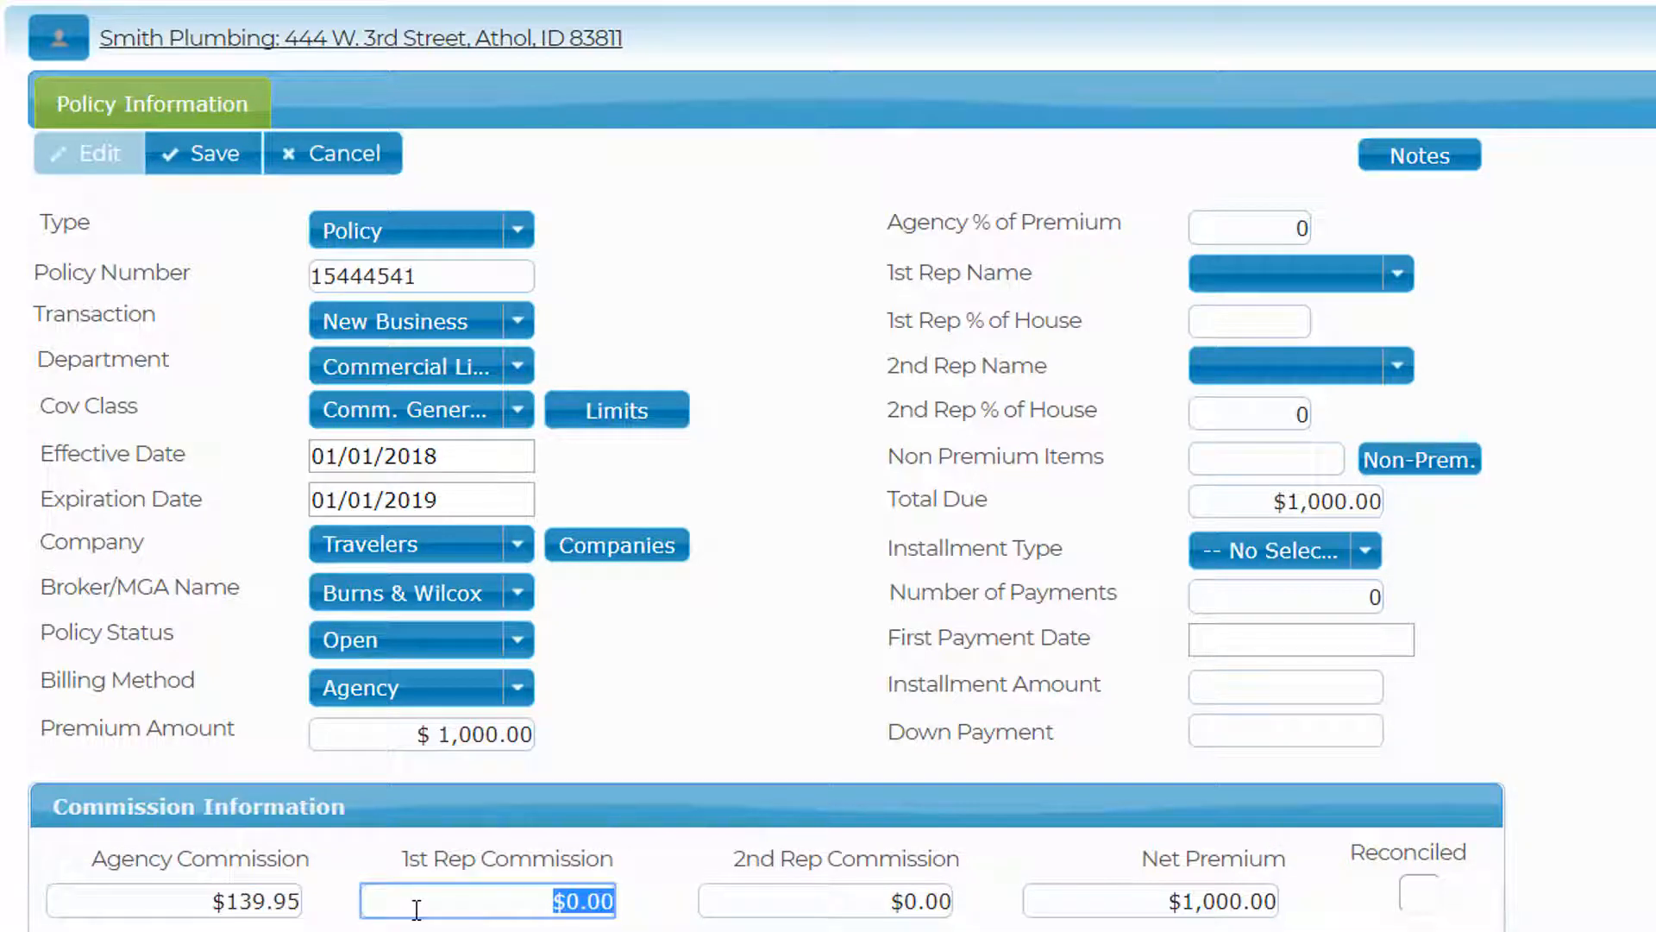
left_click(1261, 222)
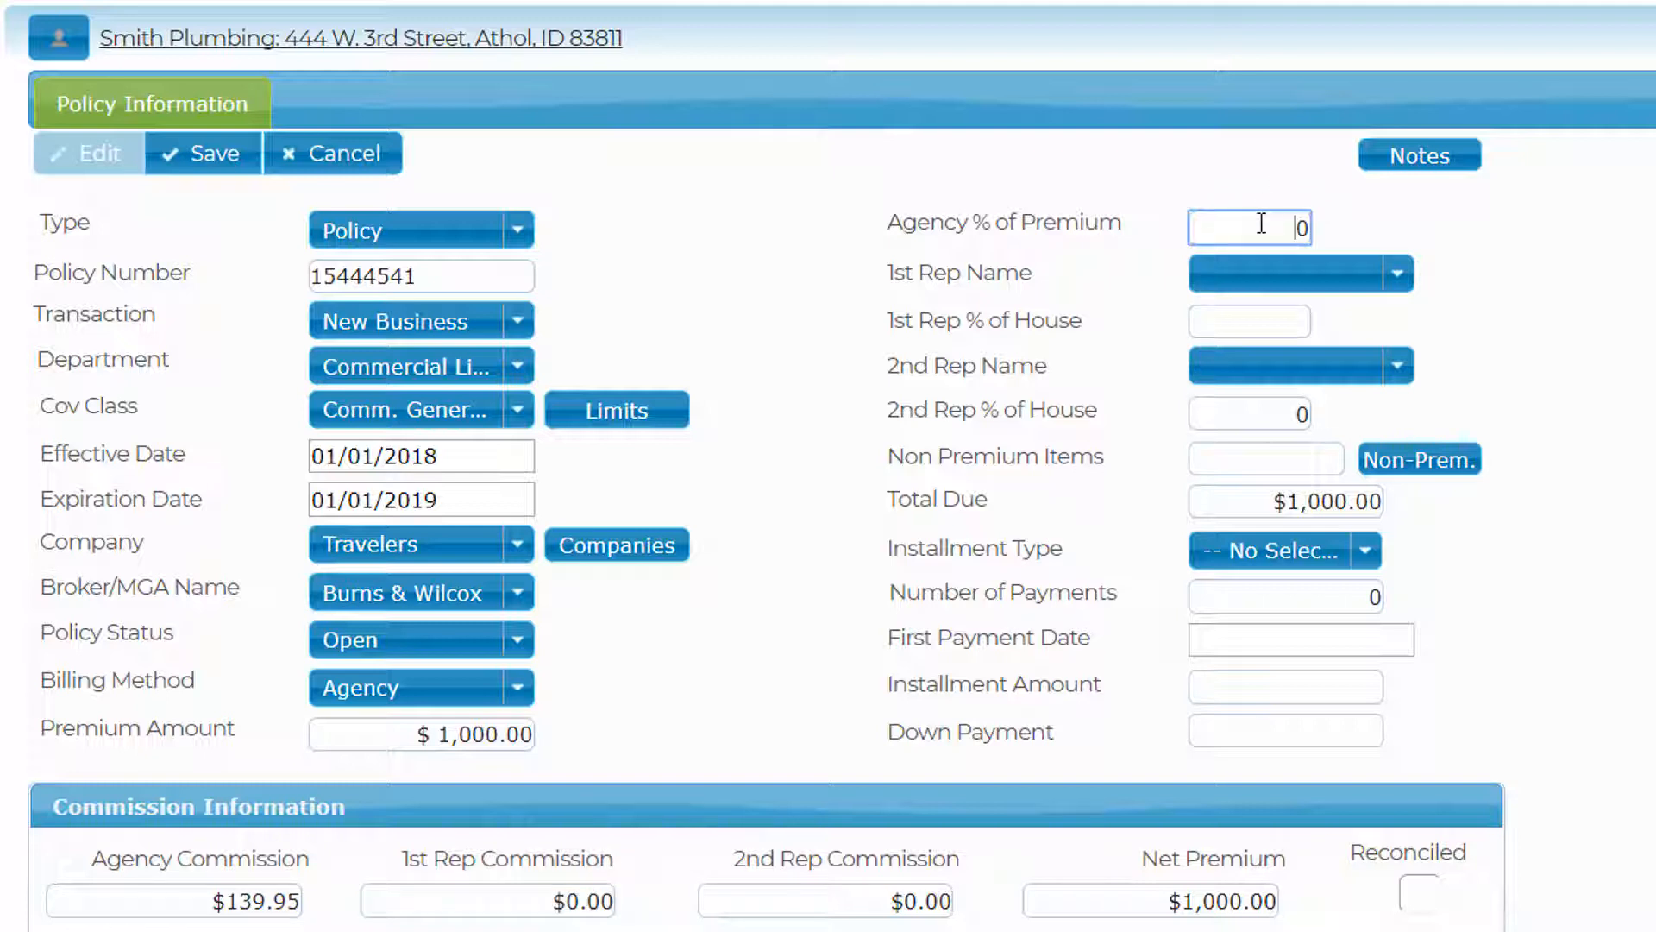
type("10")
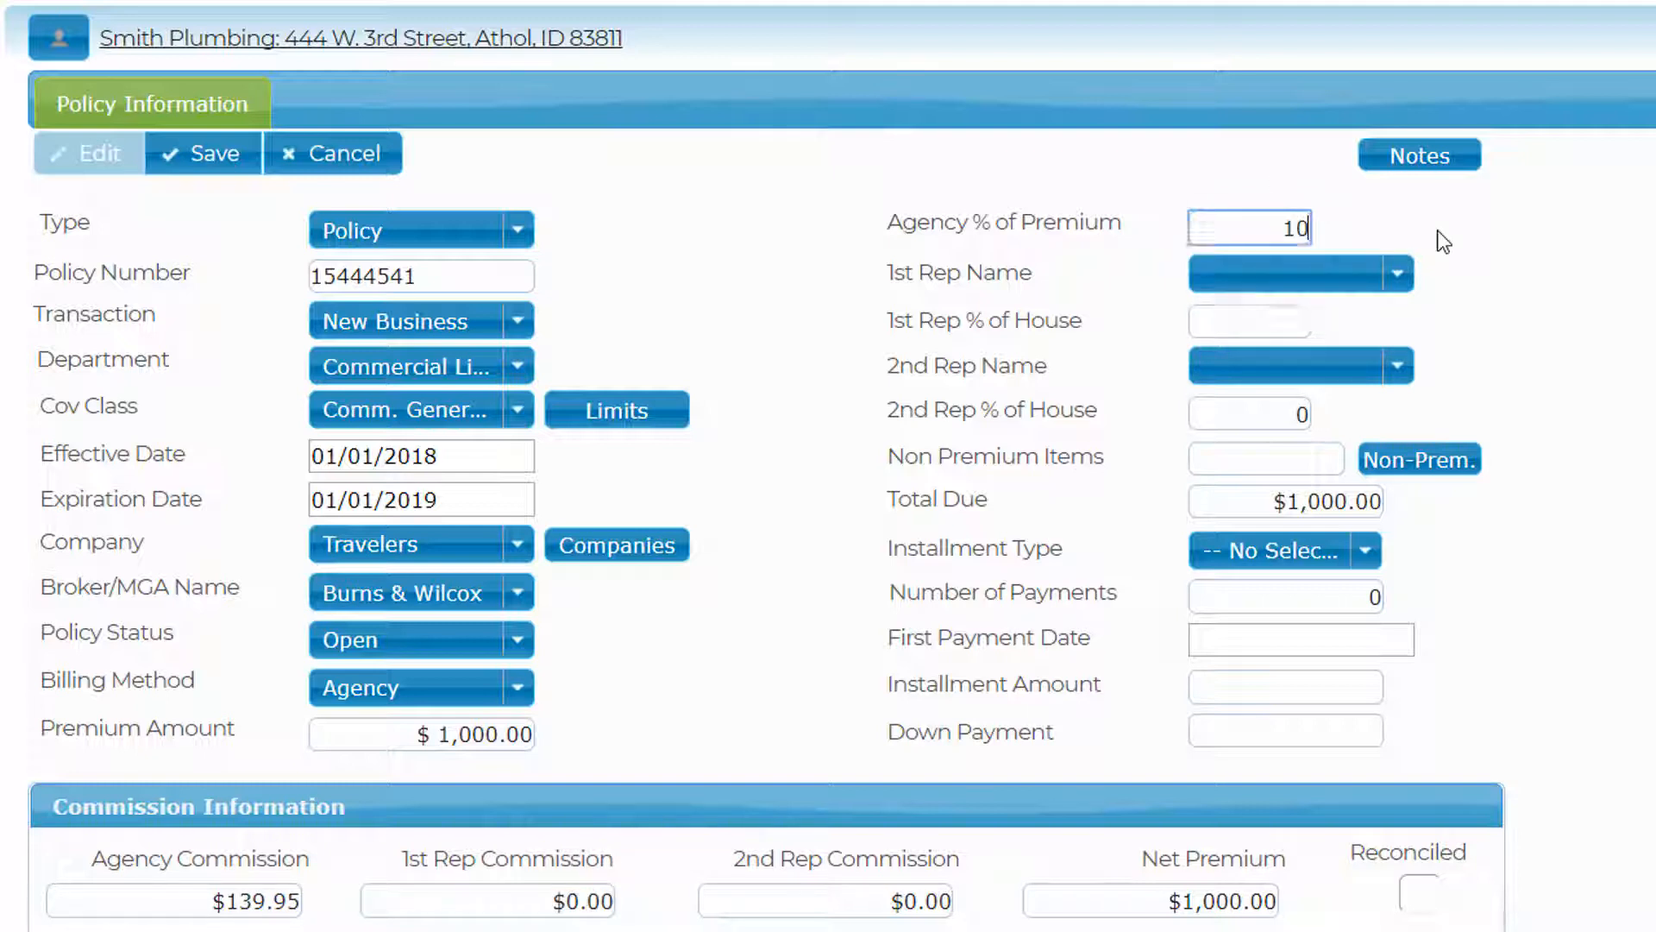
key("Tab")
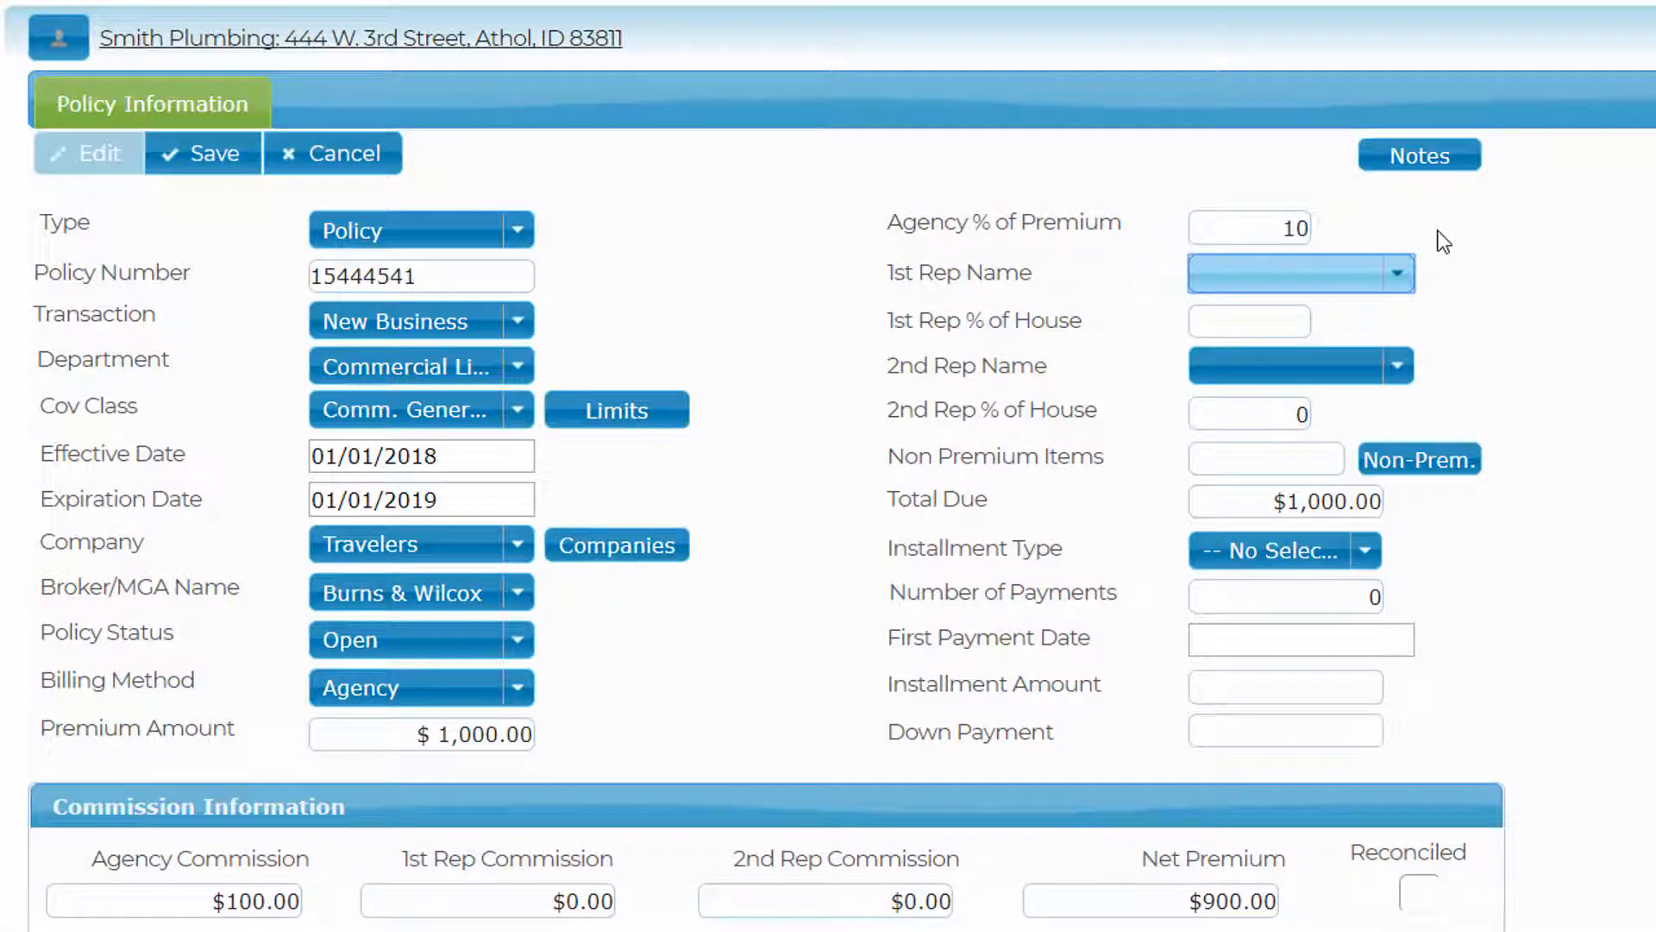
- Assign the first rep from the name list, keeping the agency share at 10%
left_click(1399, 276)
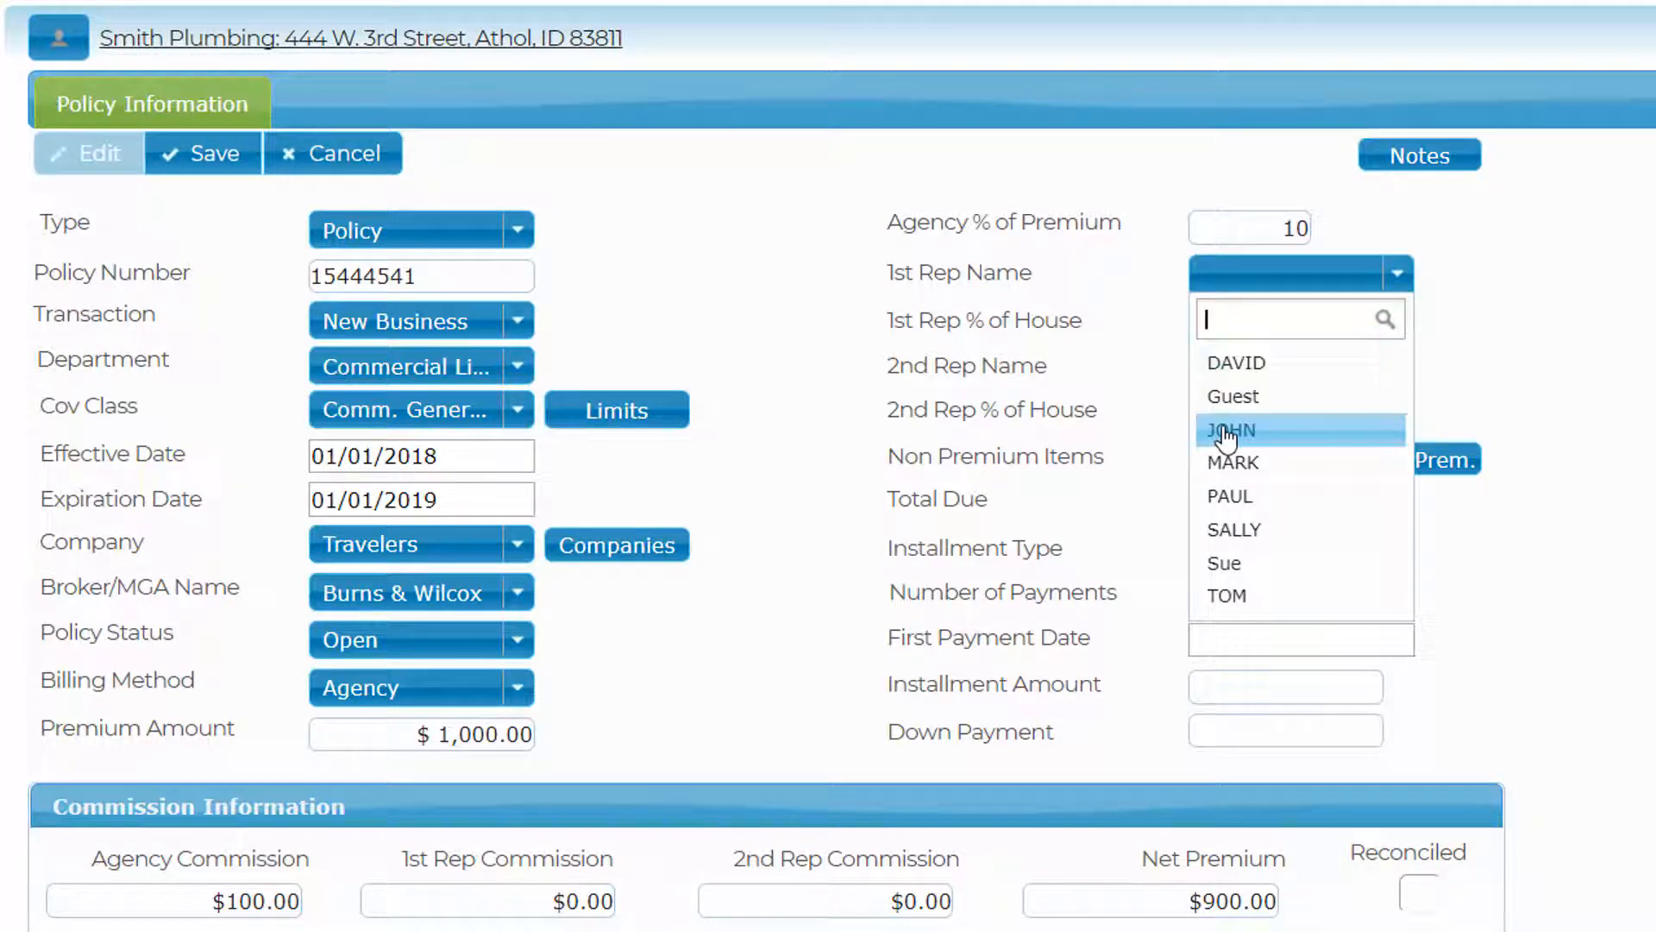
left_click(1227, 436)
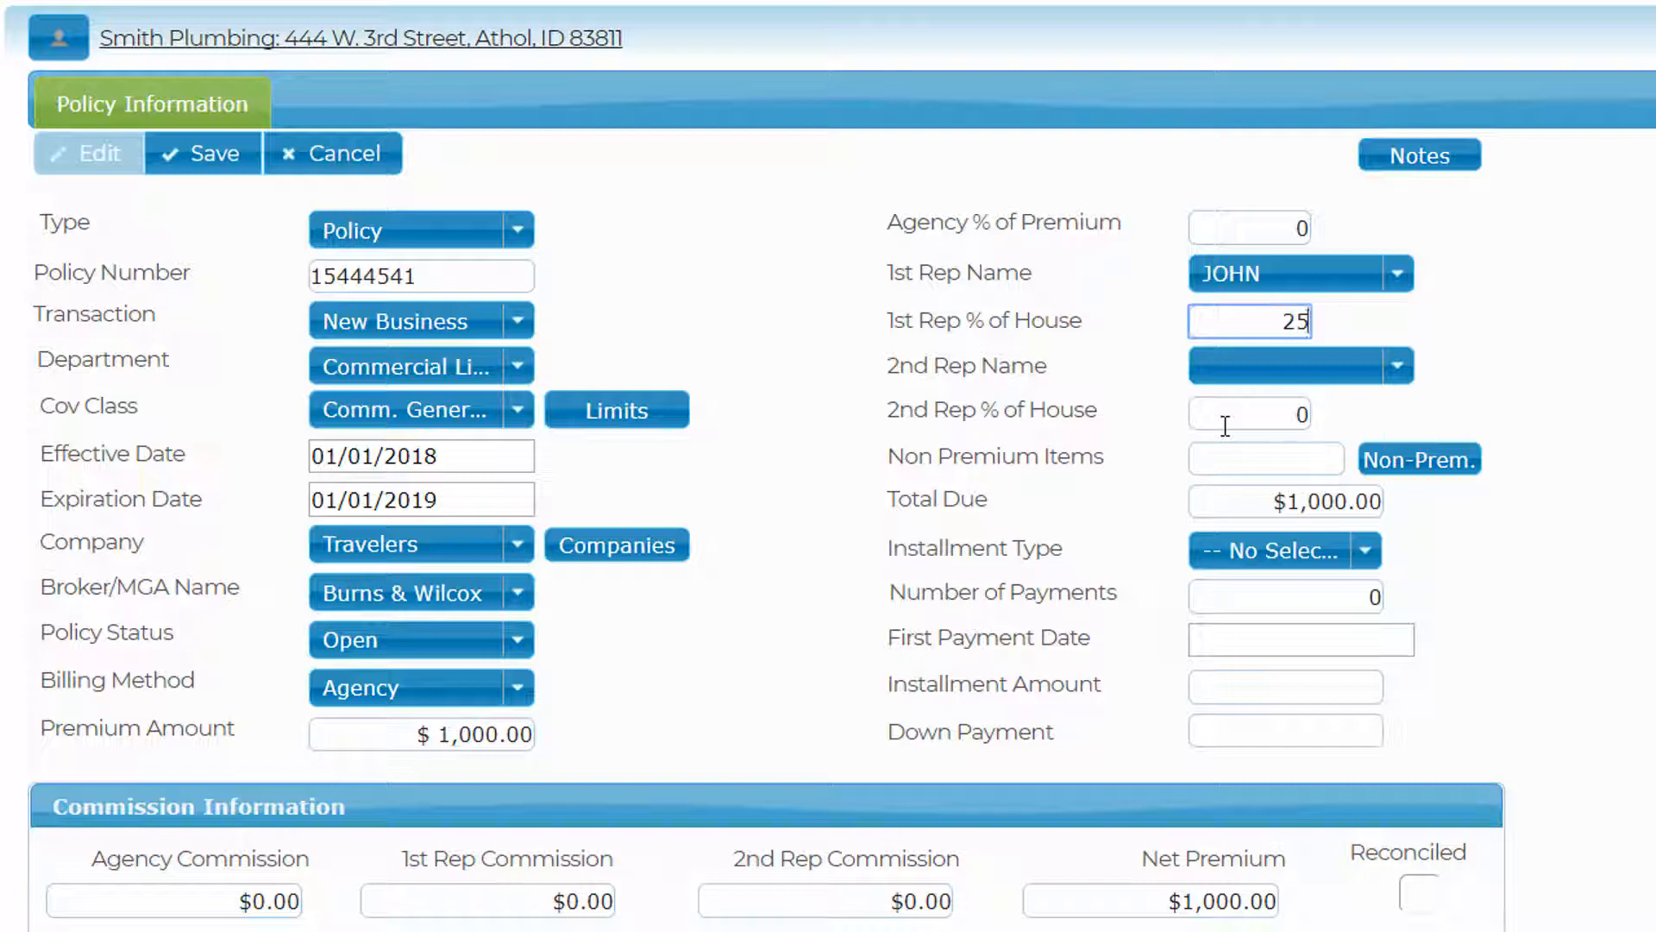
left_click(1283, 235)
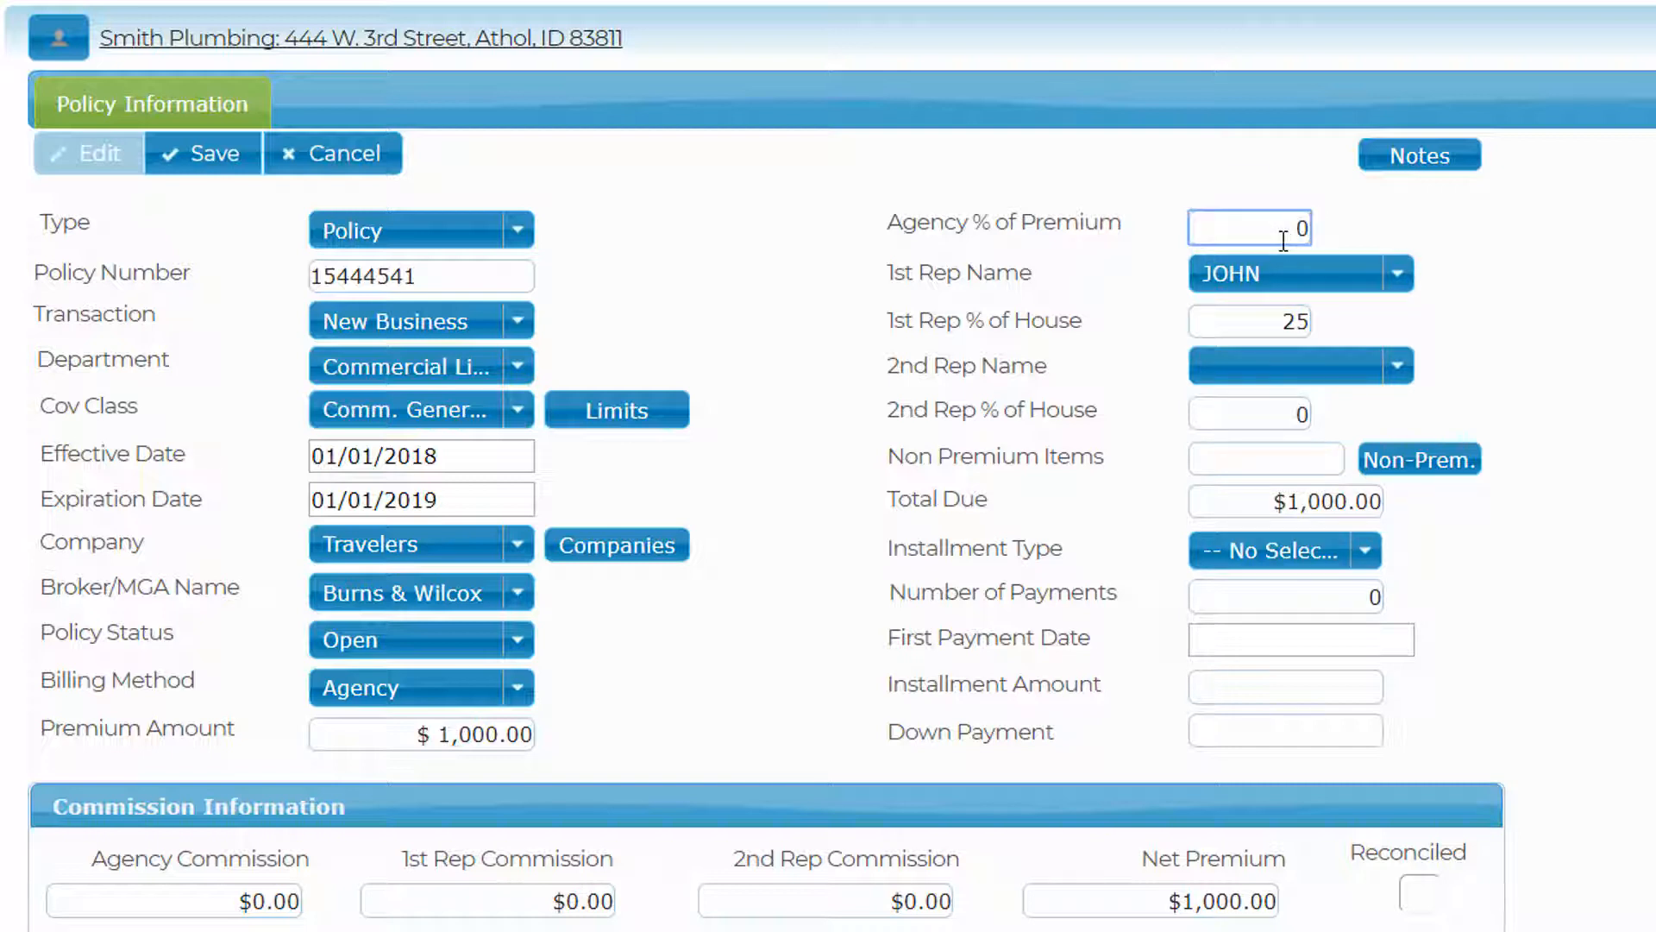
type("1")
left_click(1495, 219)
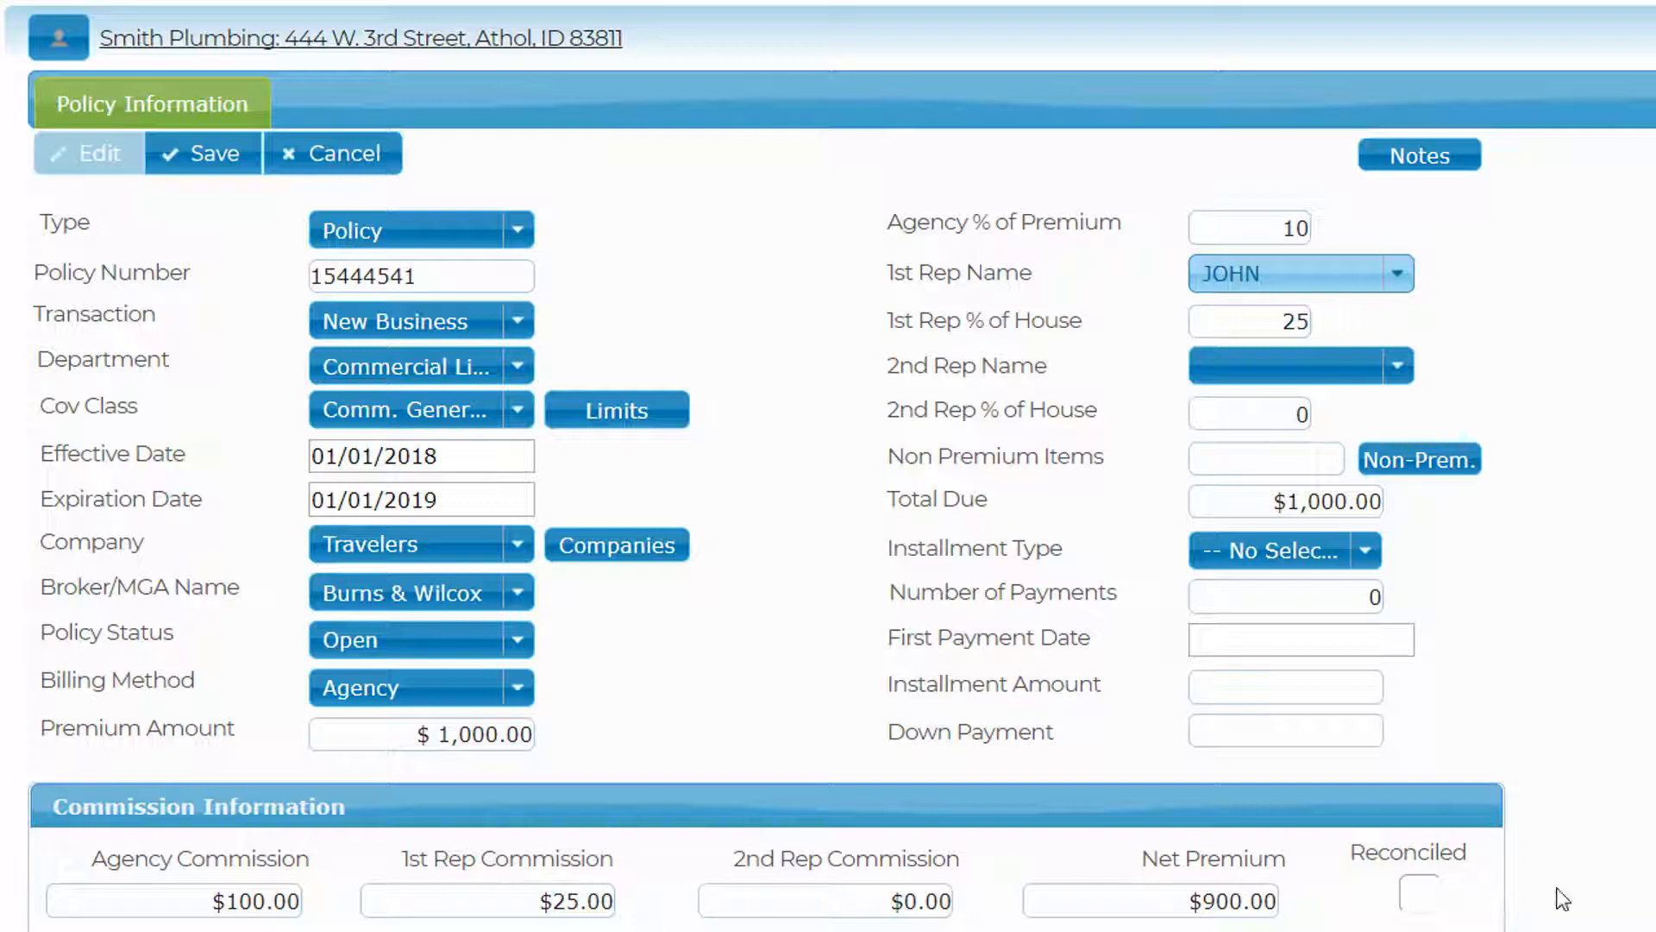
- After trying a $59.99 rep commission, set the first rep to 25% of house ($25.00)
left_click(1242, 324)
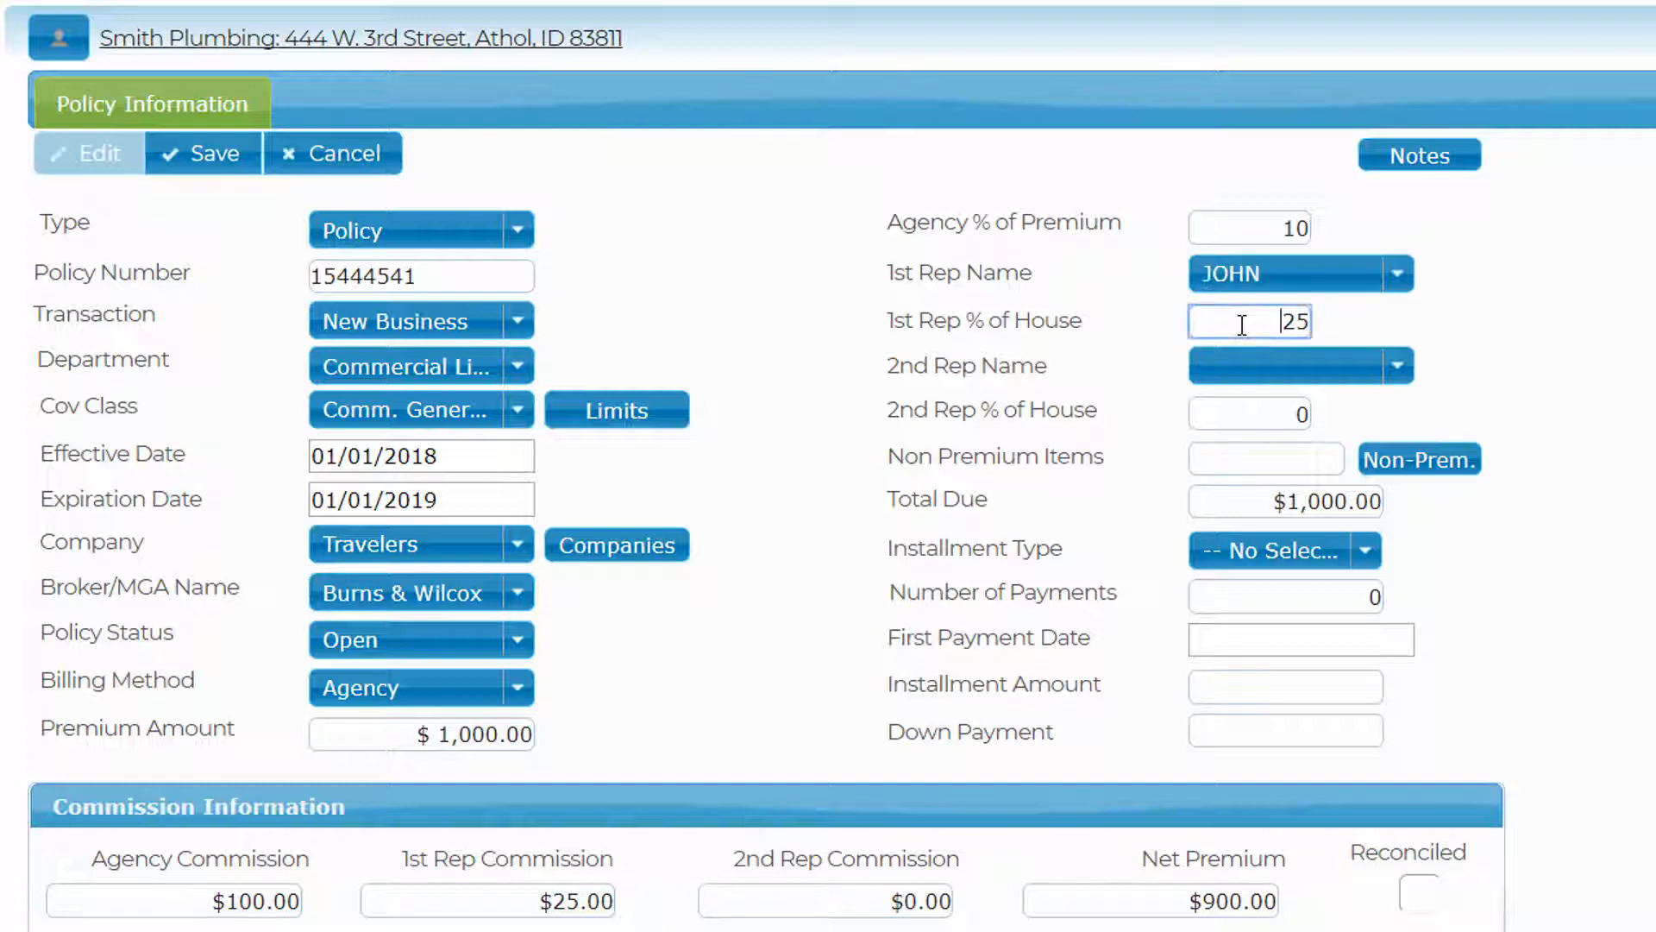
left_click_drag(1253, 319, 1403, 326)
key("BackSpace")
key("Tab")
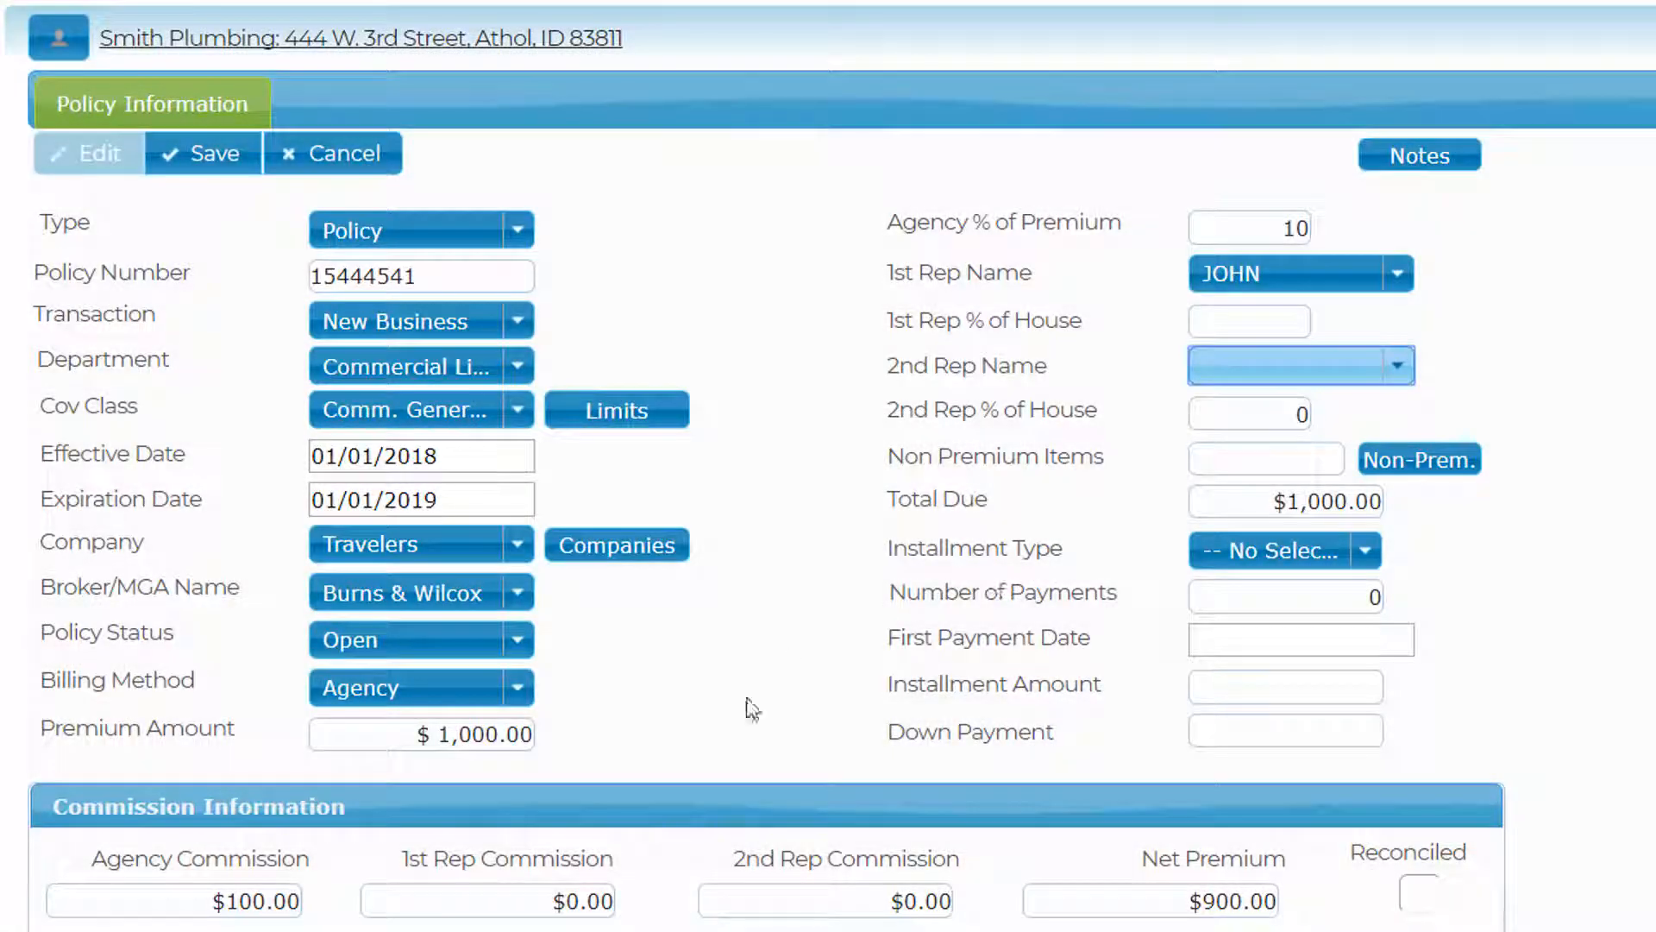
left_click(545, 900)
left_click_drag(541, 899, 743, 925)
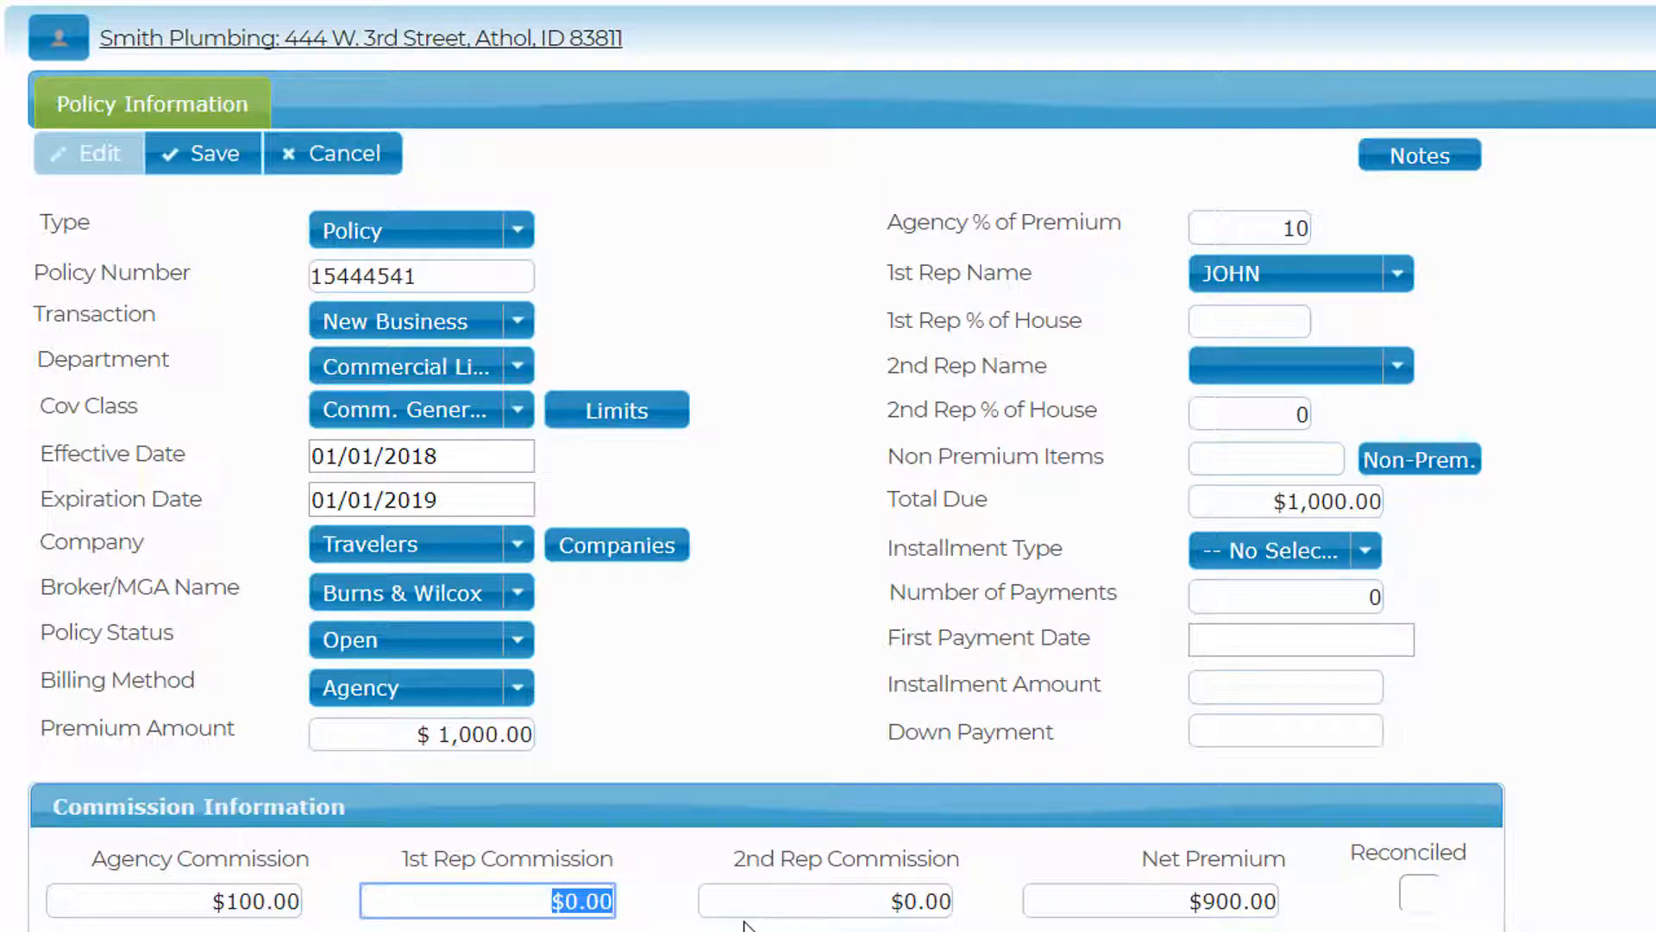
type("59")
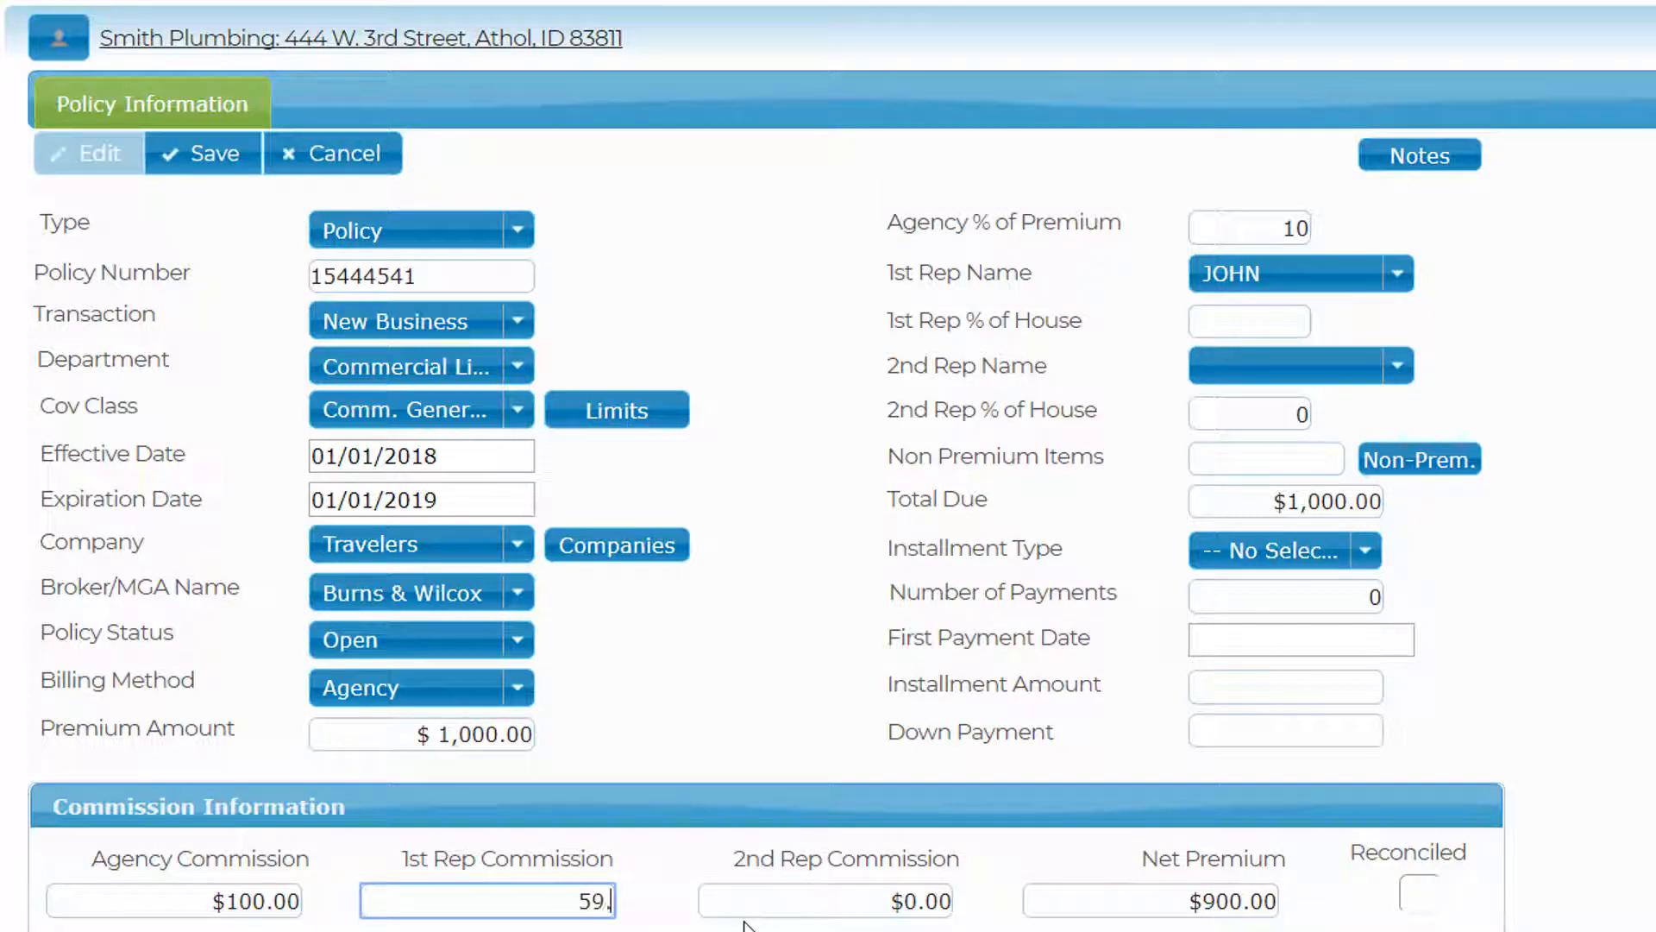
type(".99")
key("Tab")
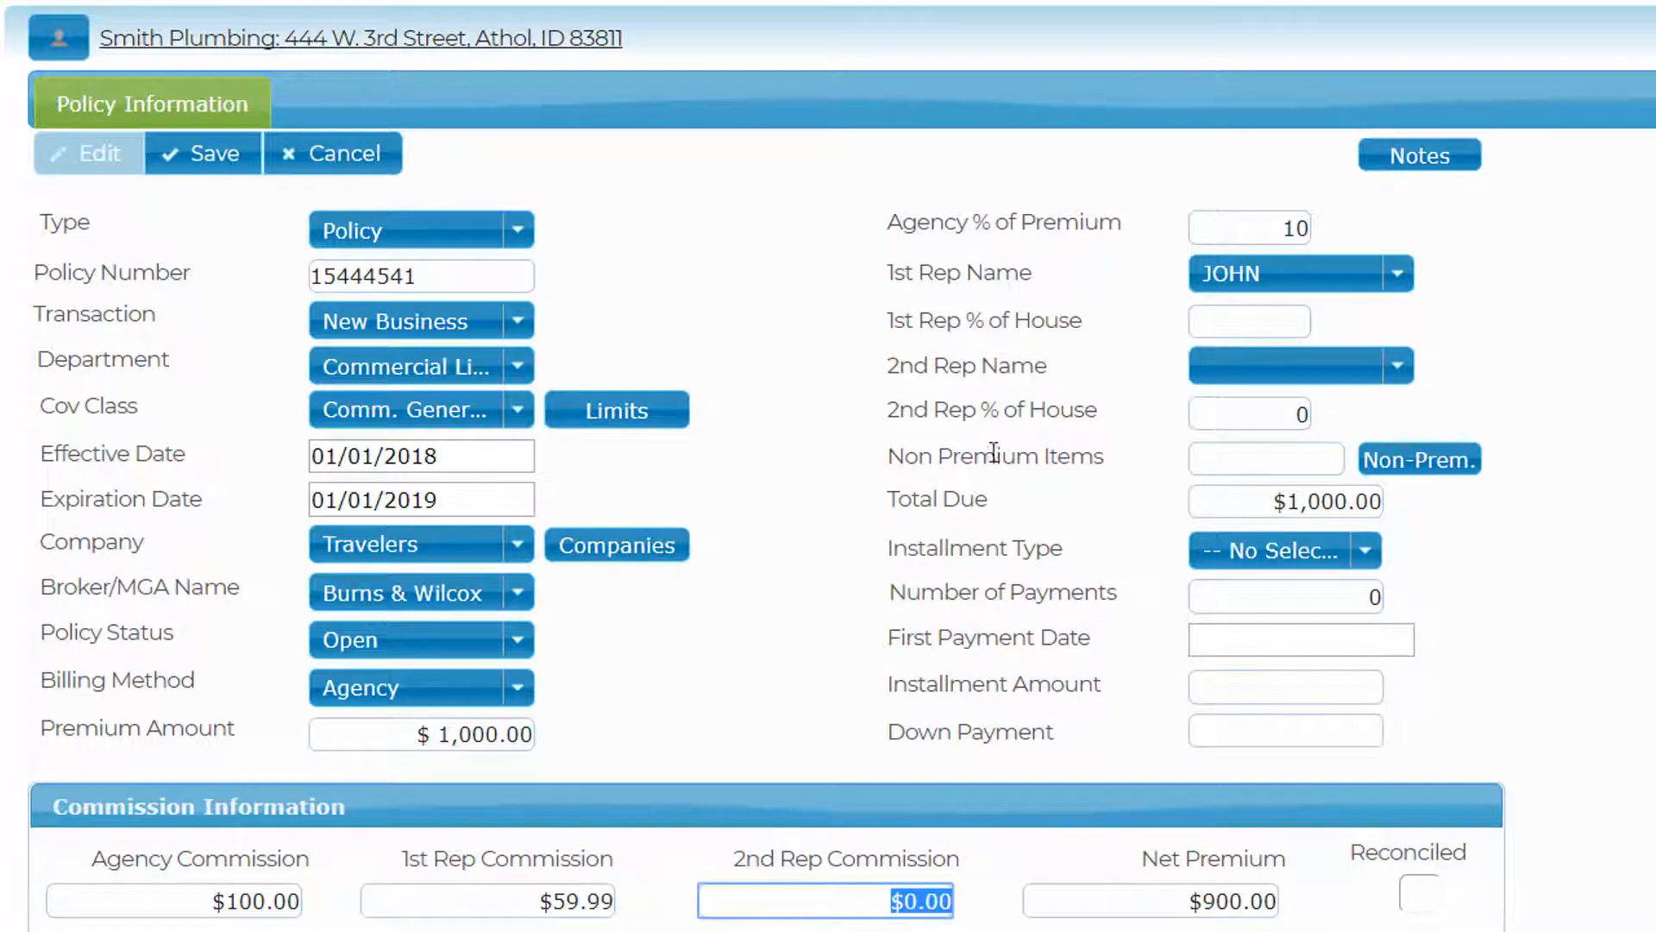
left_click(1219, 324)
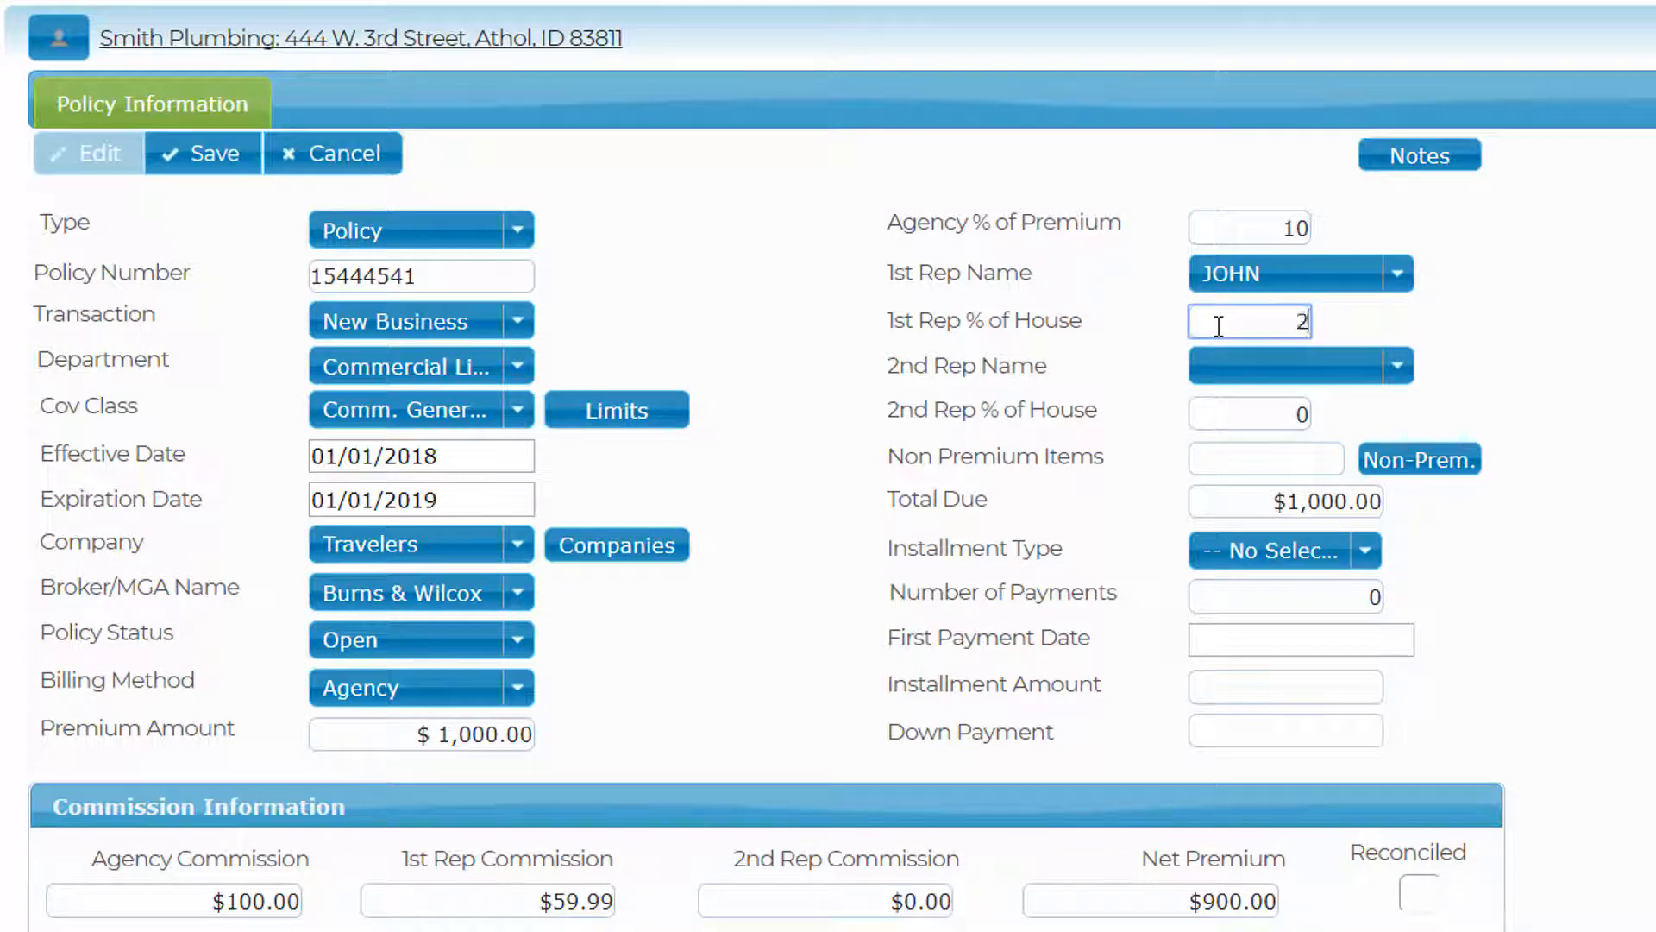
type("25")
key("Tab")
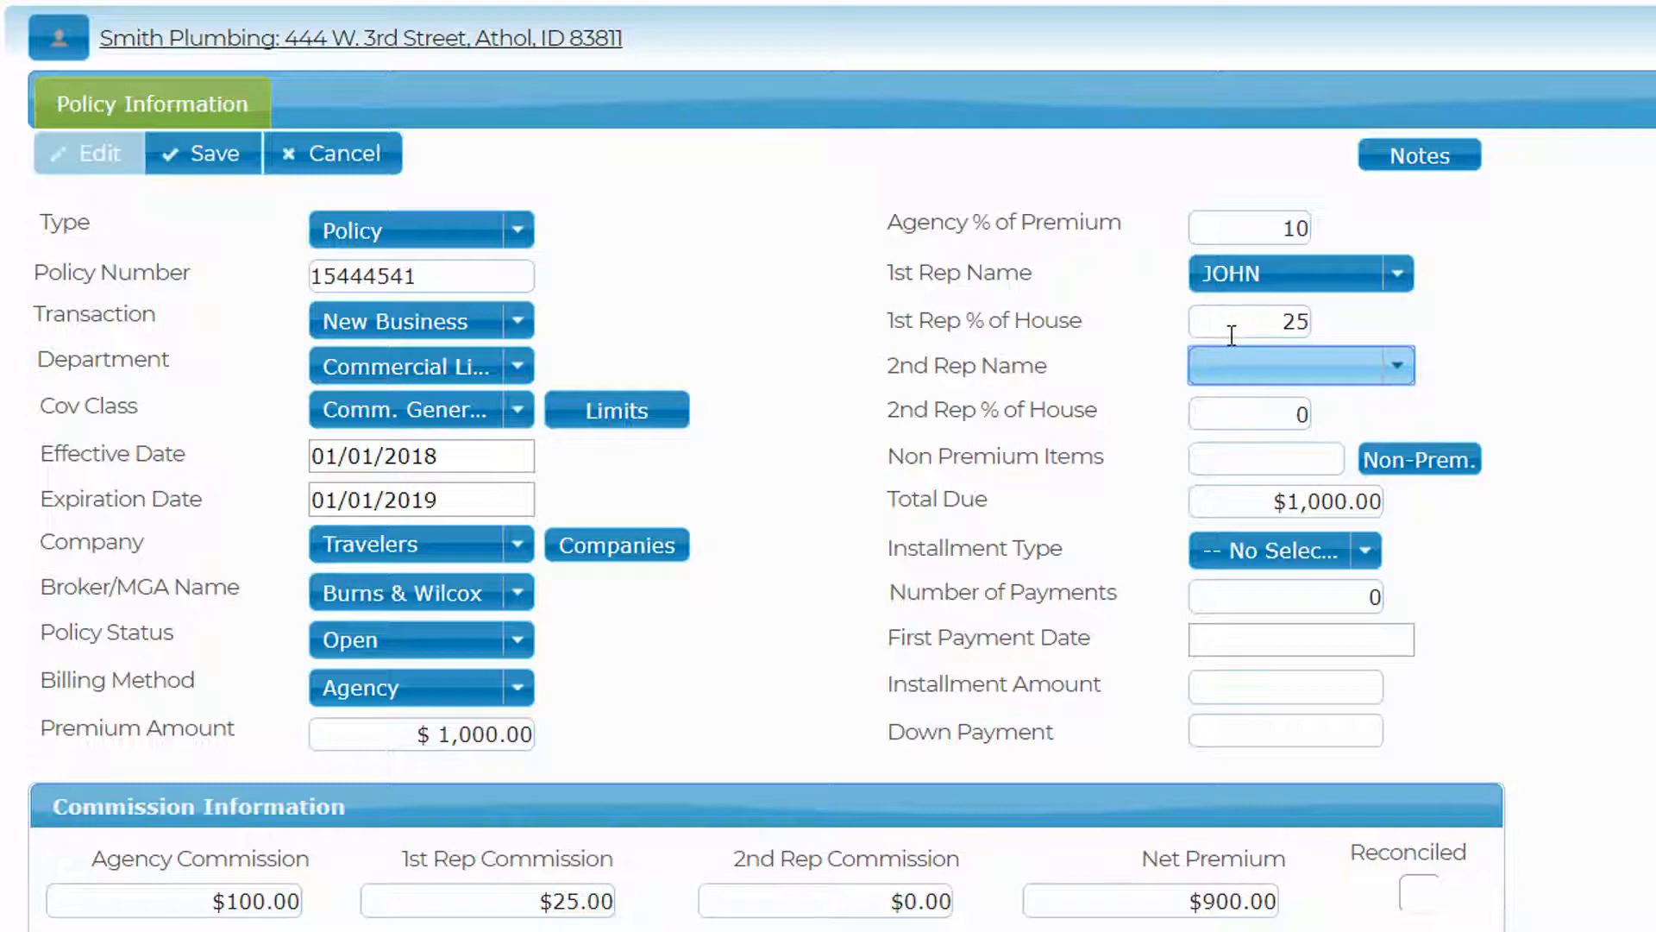
- Add a non-premium Policy Fee of 100
left_click(1420, 461)
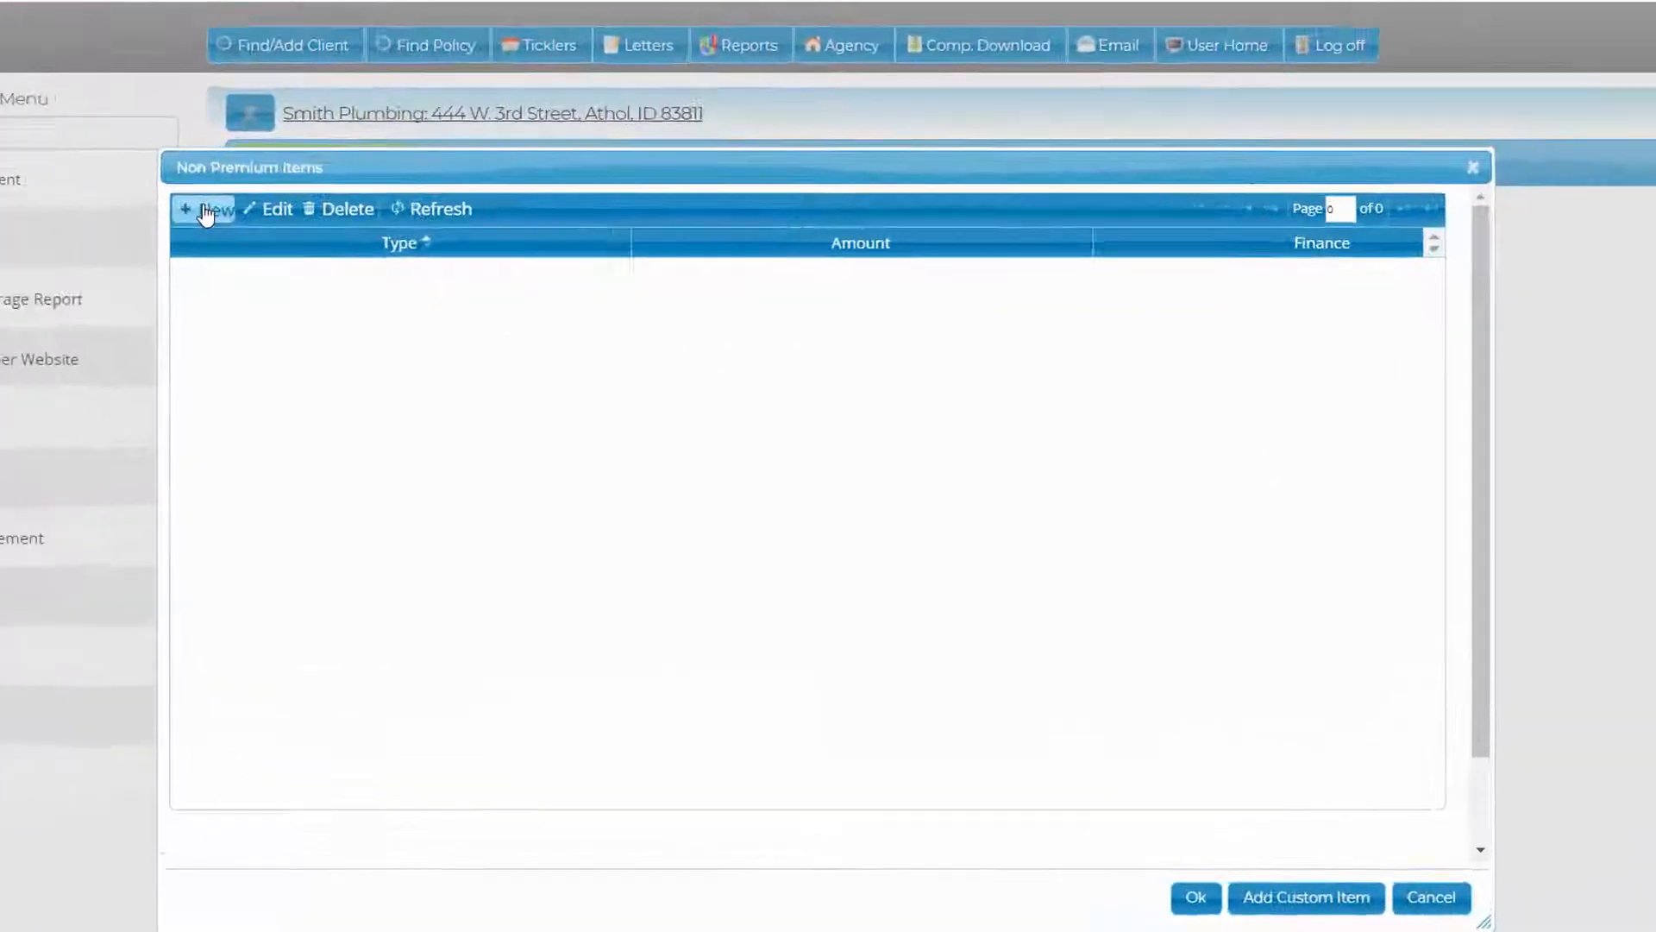
left_click(294, 331)
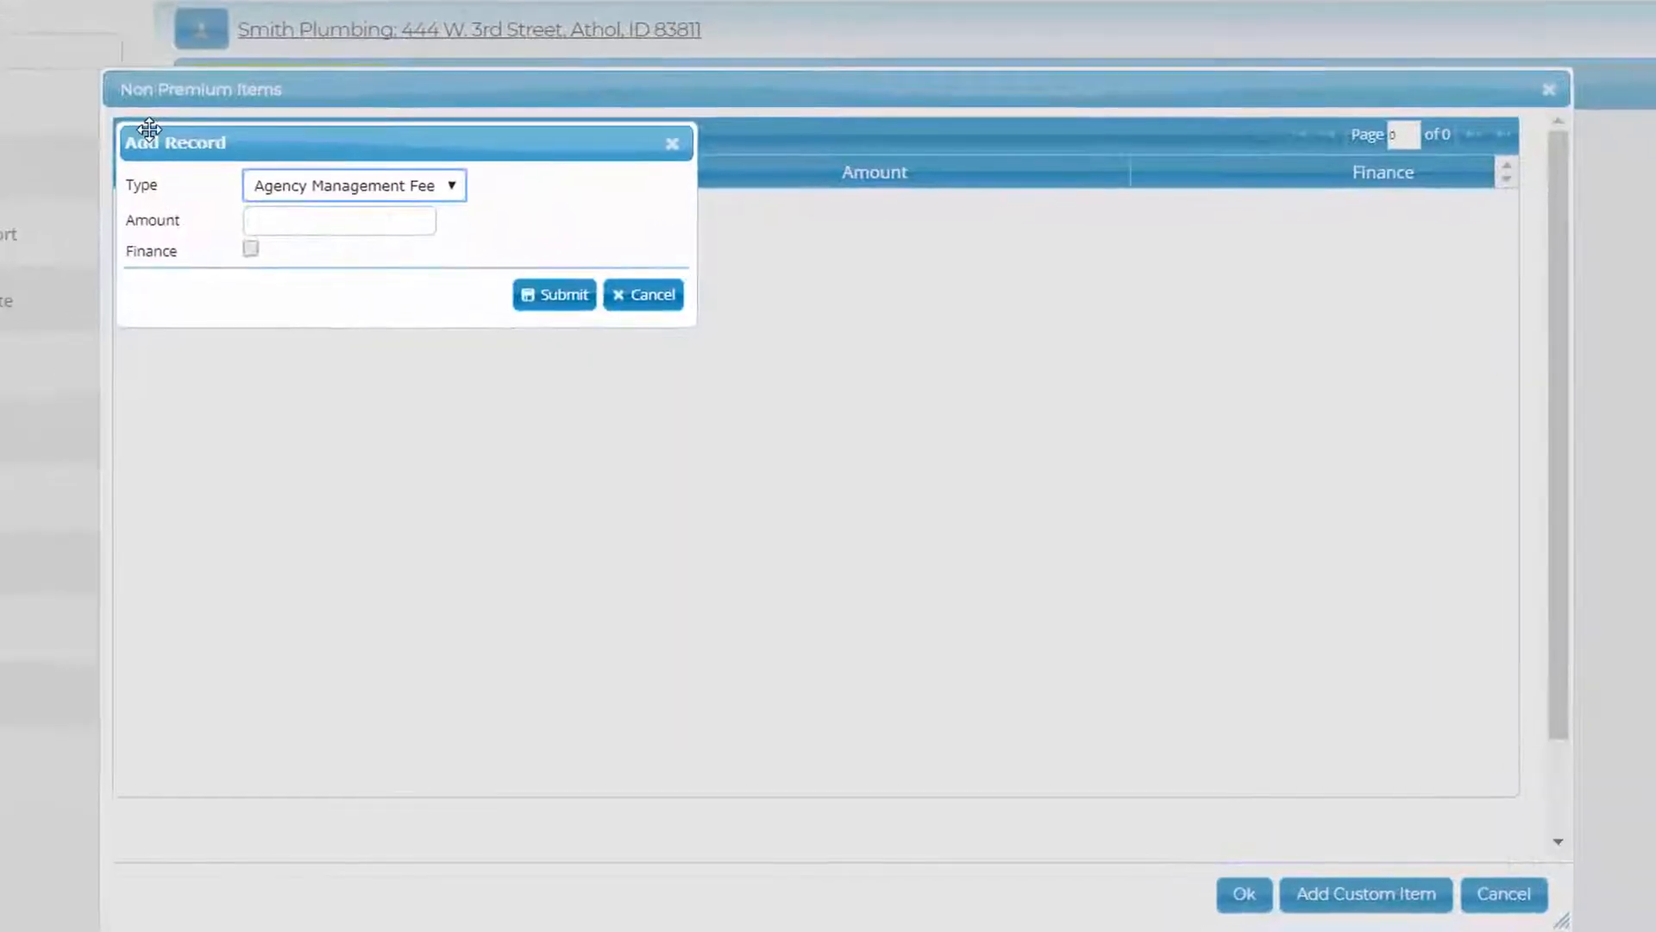
left_click(456, 190)
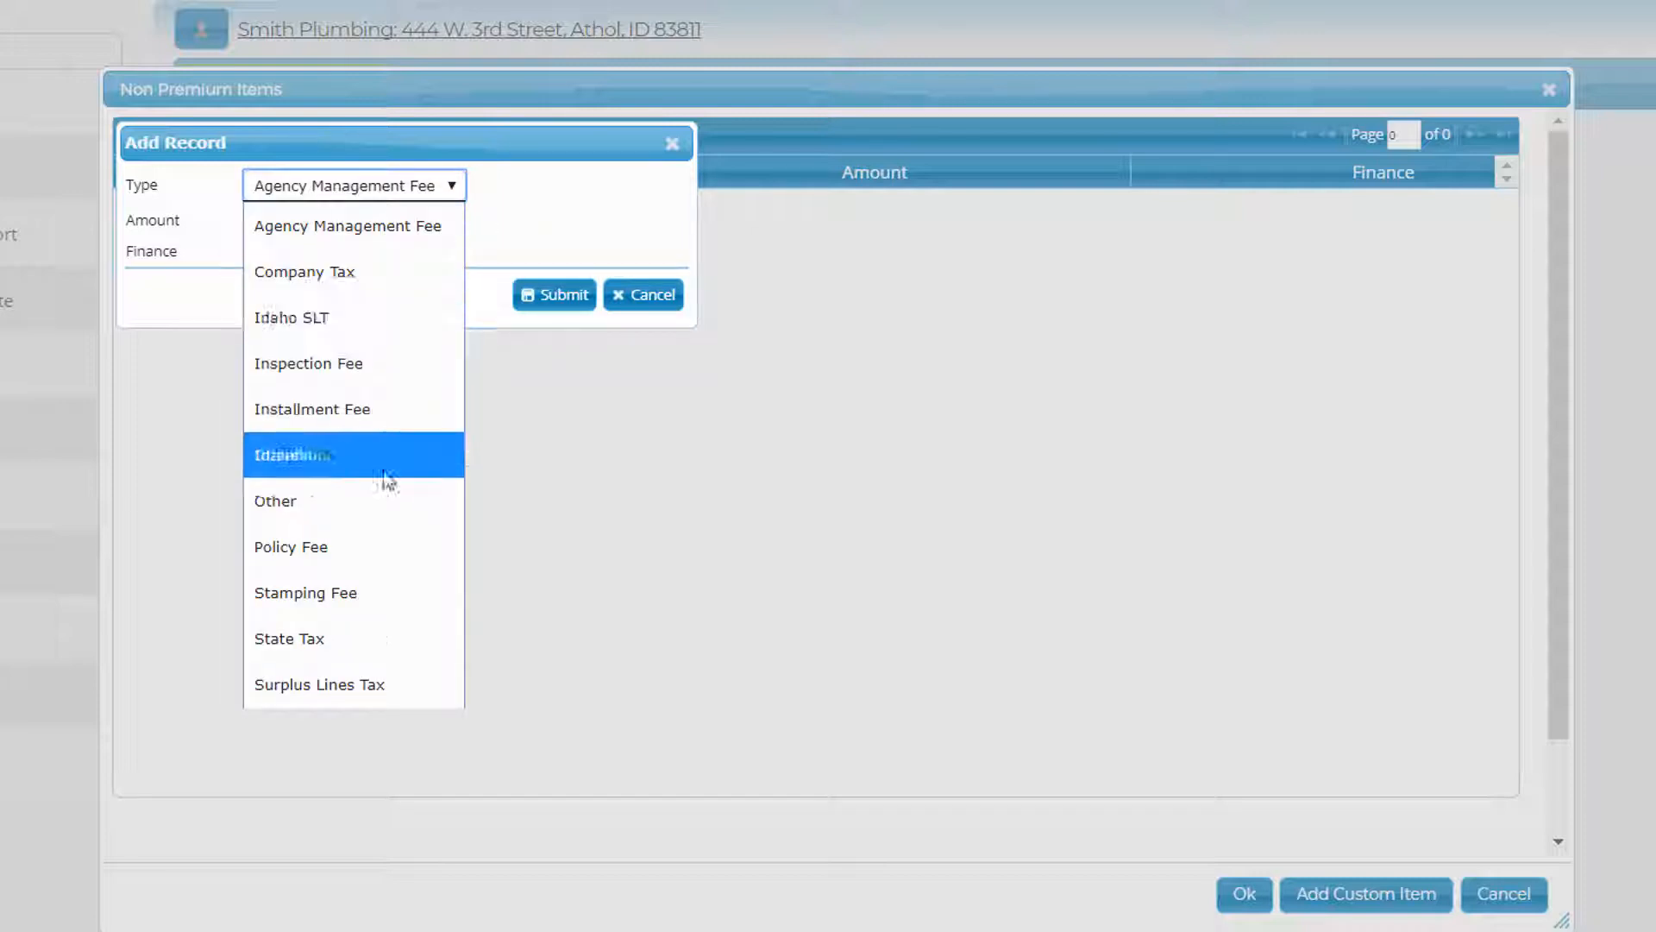
left_click(357, 546)
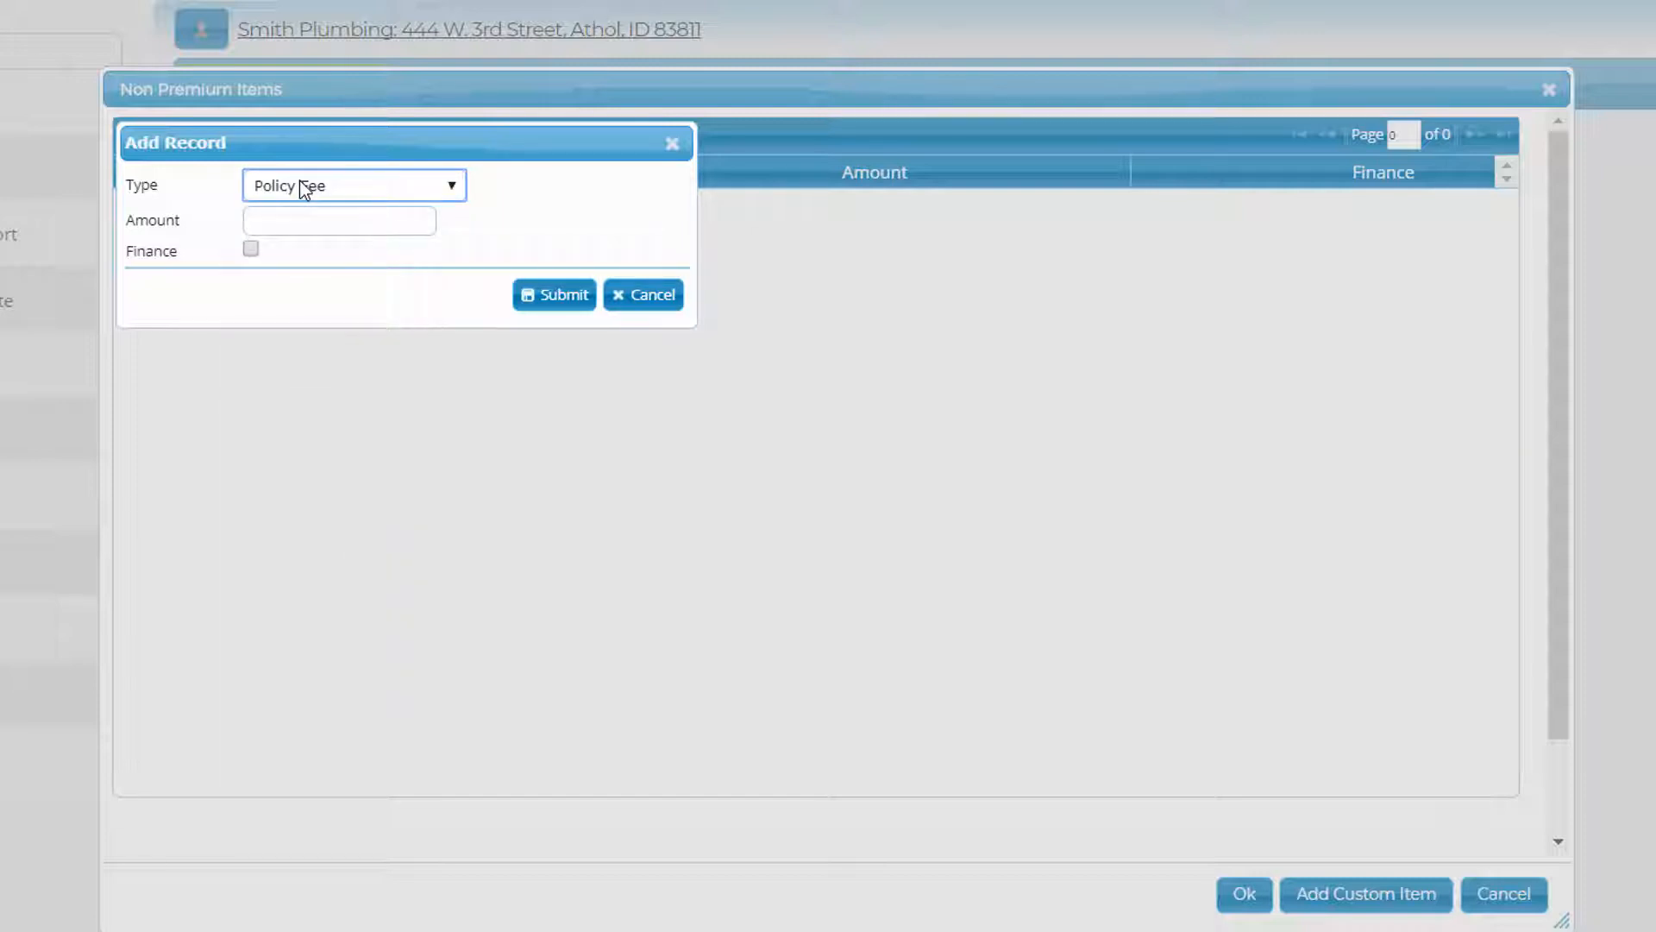
left_click(318, 217)
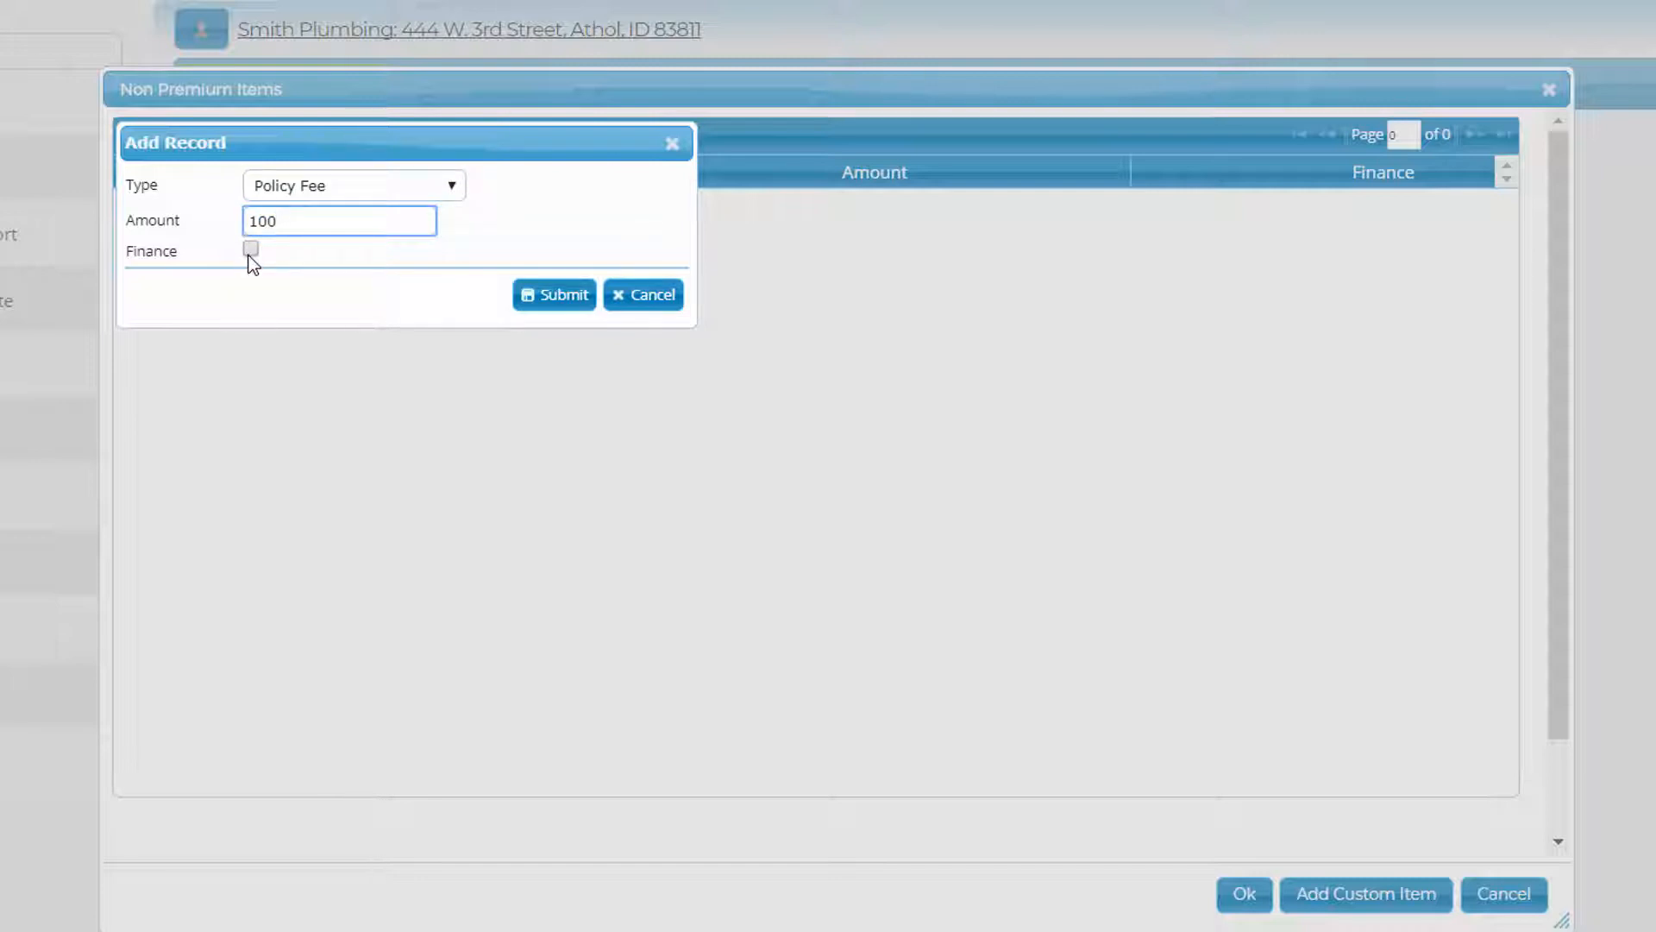
left_click(555, 298)
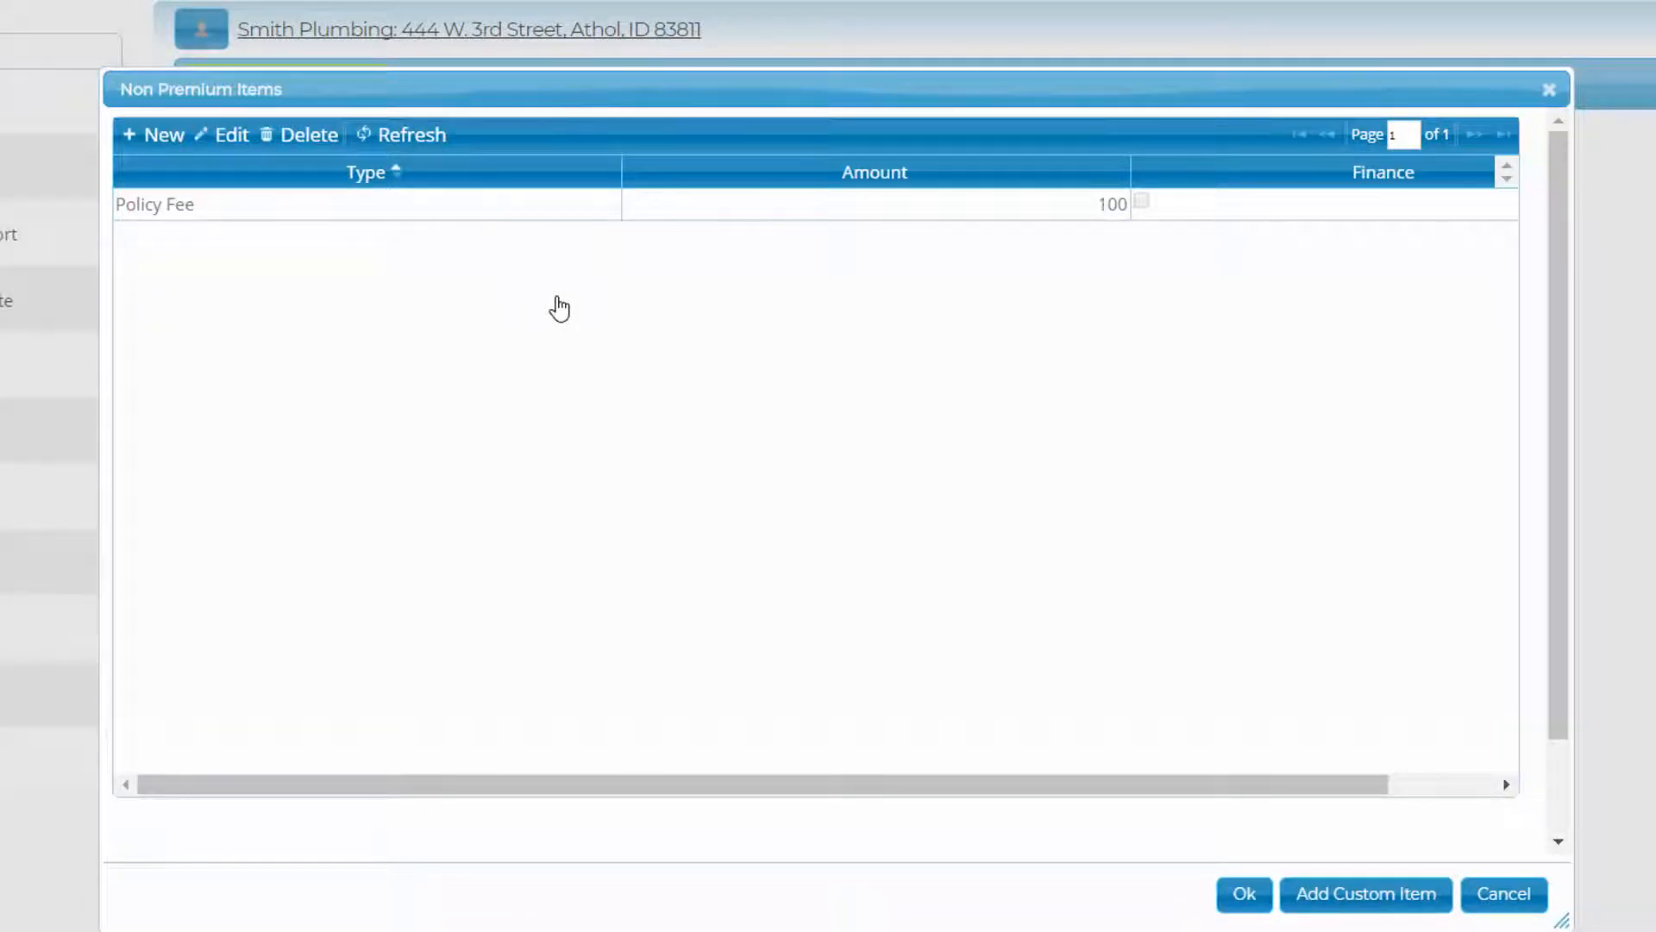
- Delete the Interest custom non-premium item type
left_click(1368, 891)
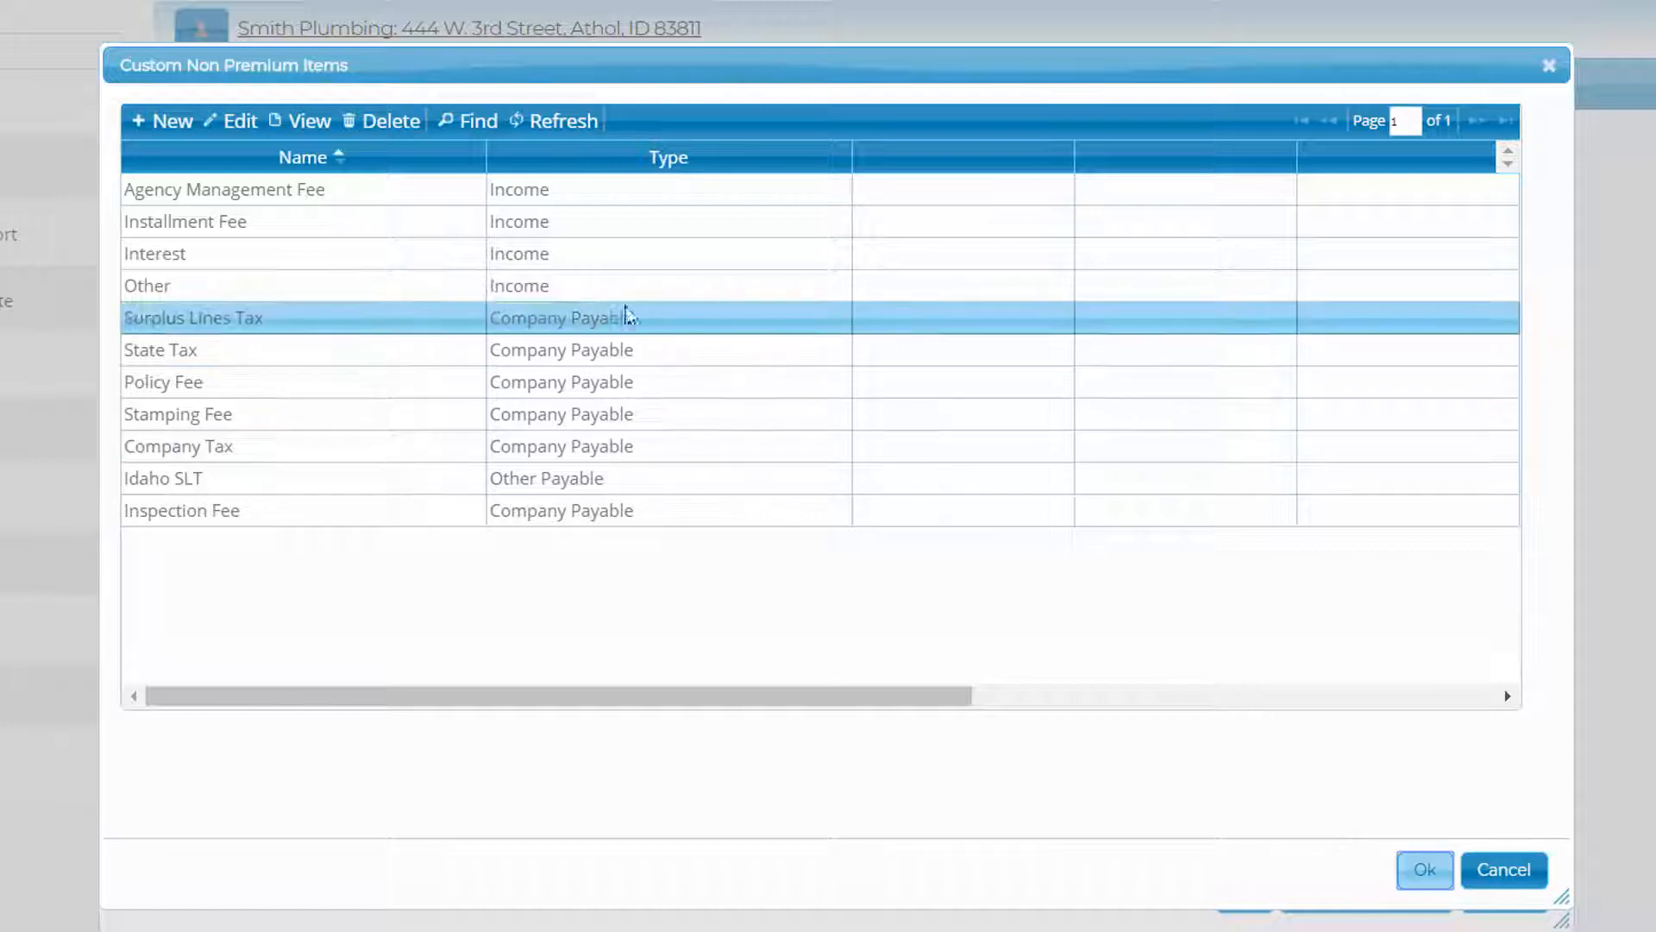
left_click(385, 253)
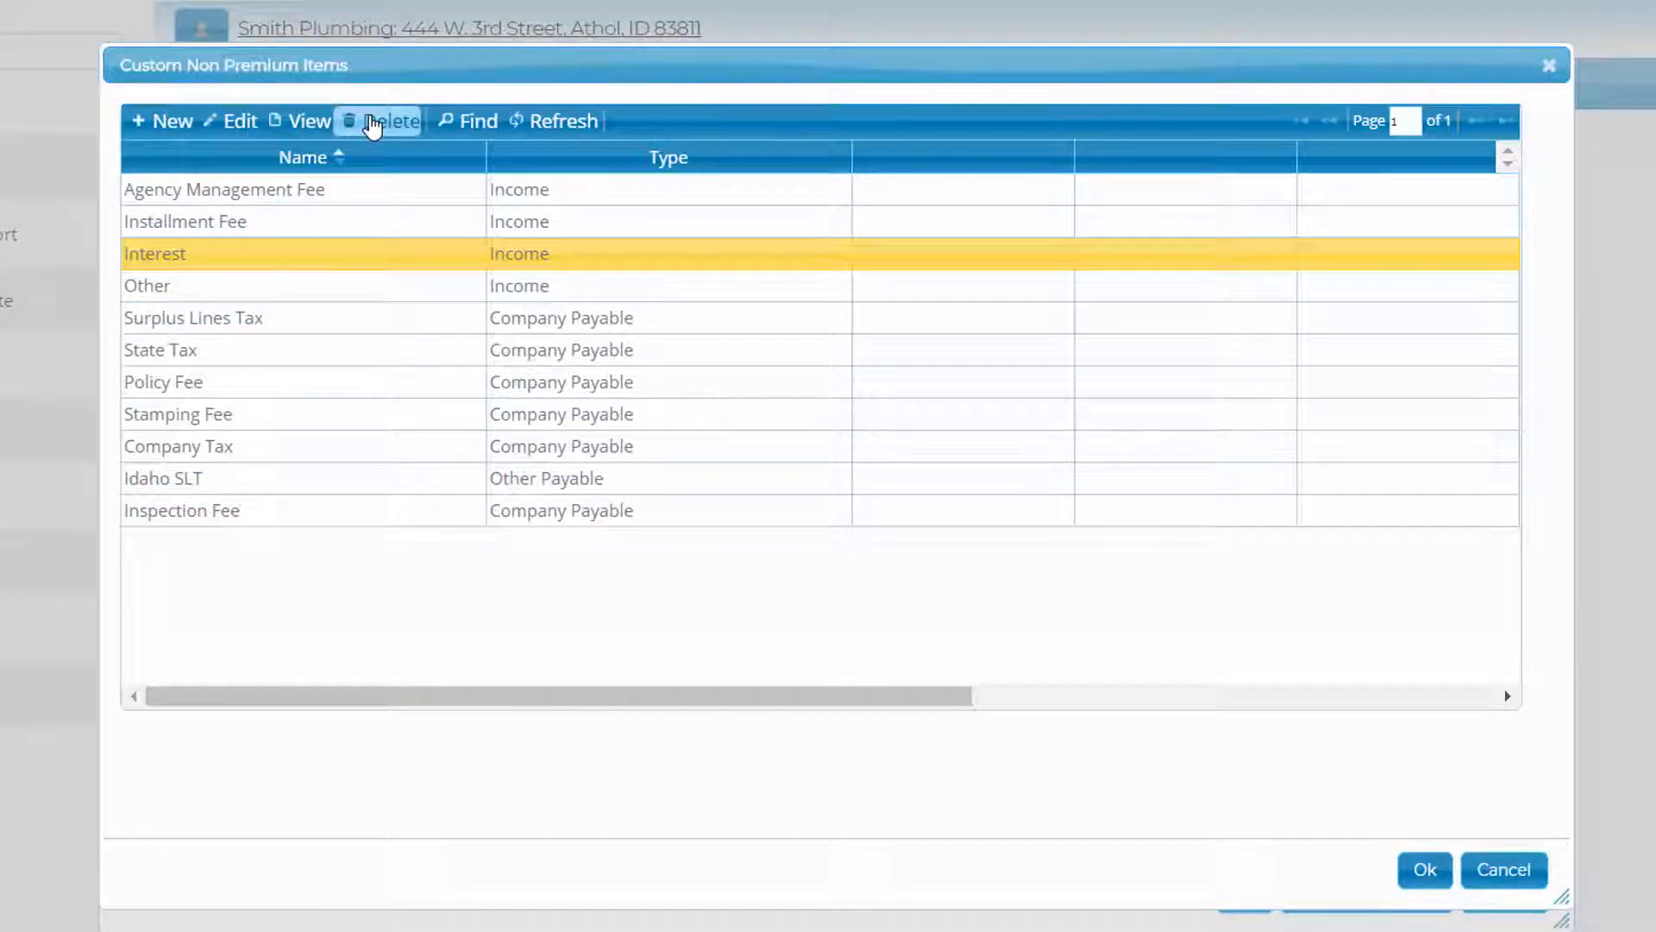
left_click(371, 121)
left_click(328, 234)
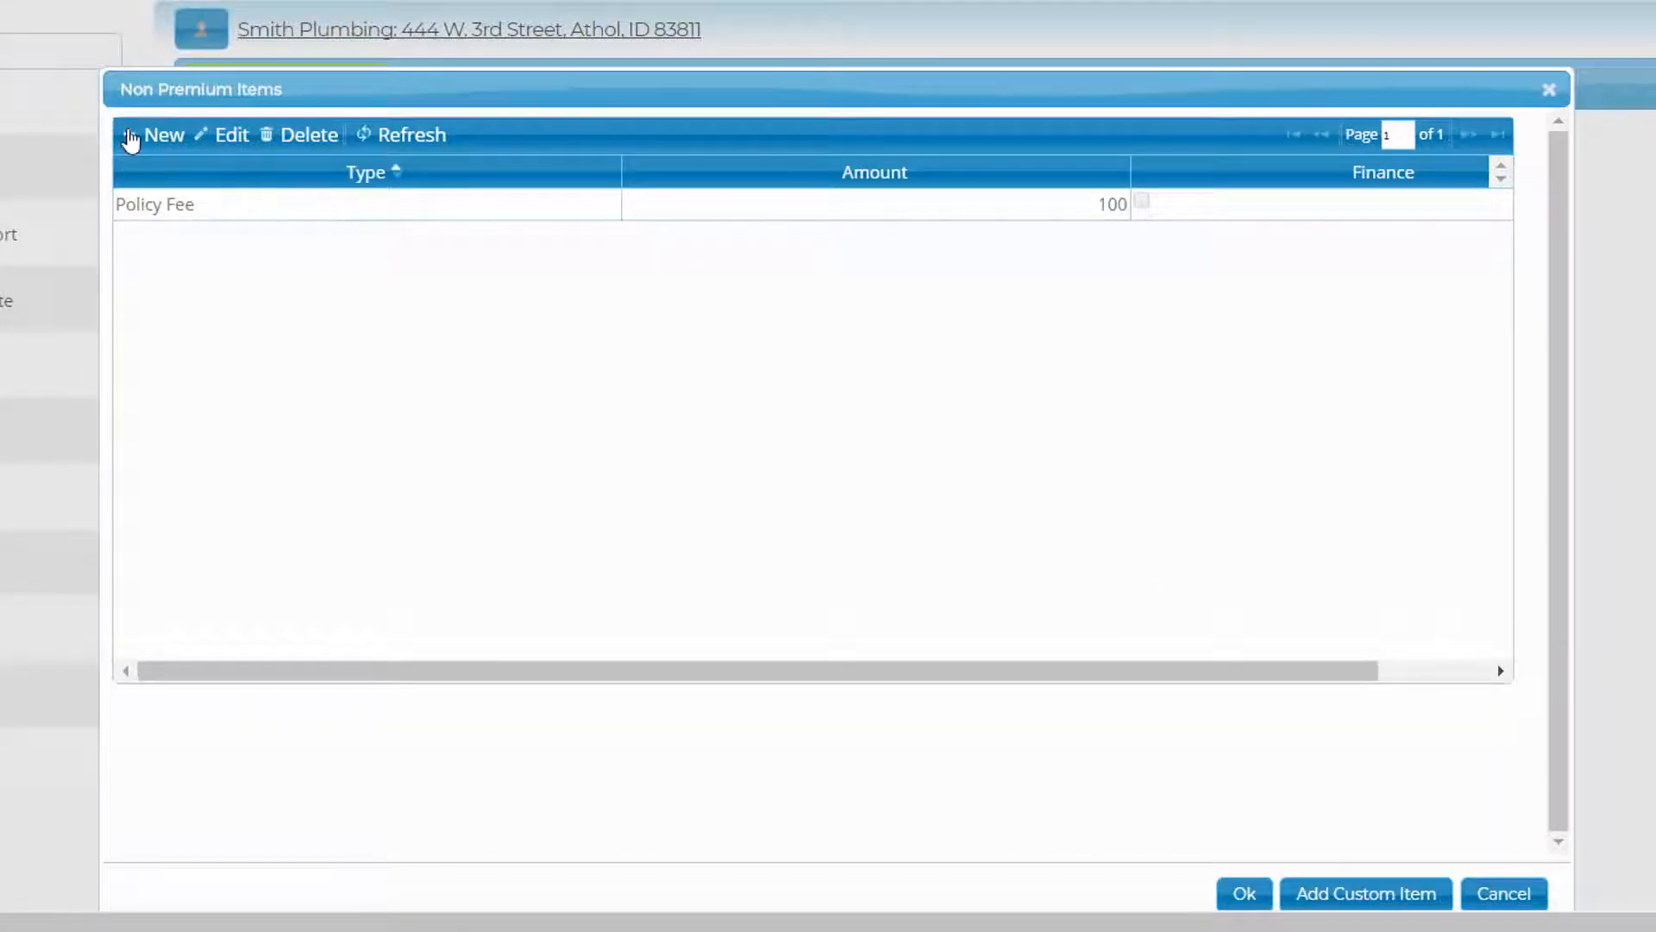
- Add an Agency Management Fee of 50, bringing Total Due to $1,150.00
left_click(142, 137)
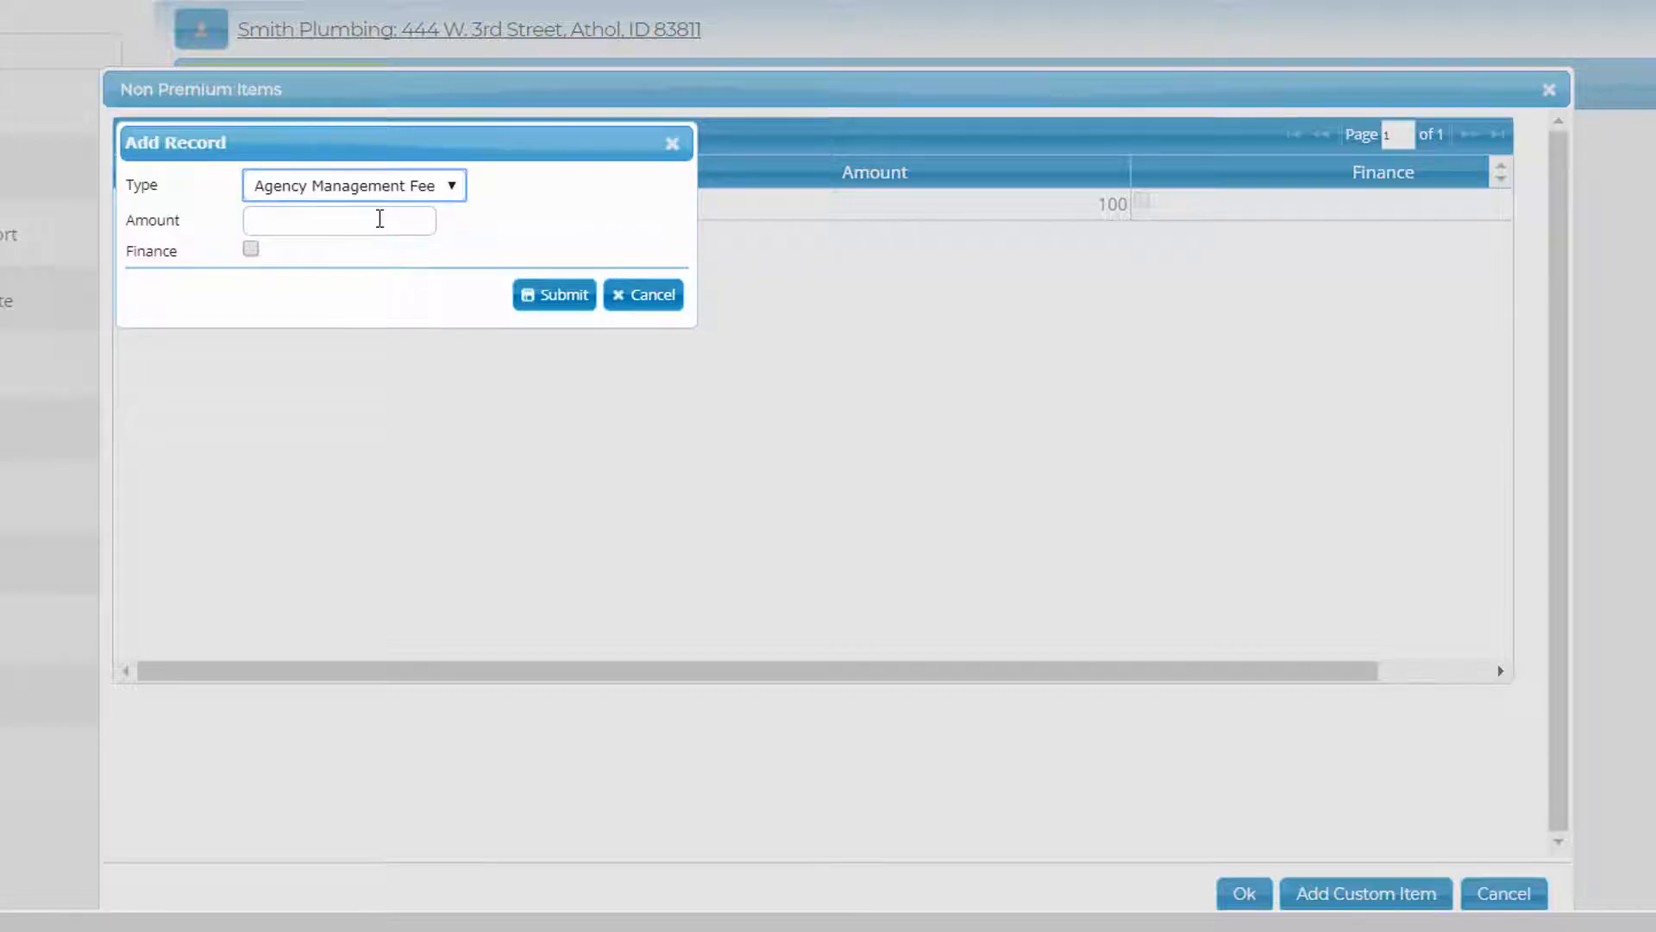
left_click(380, 218)
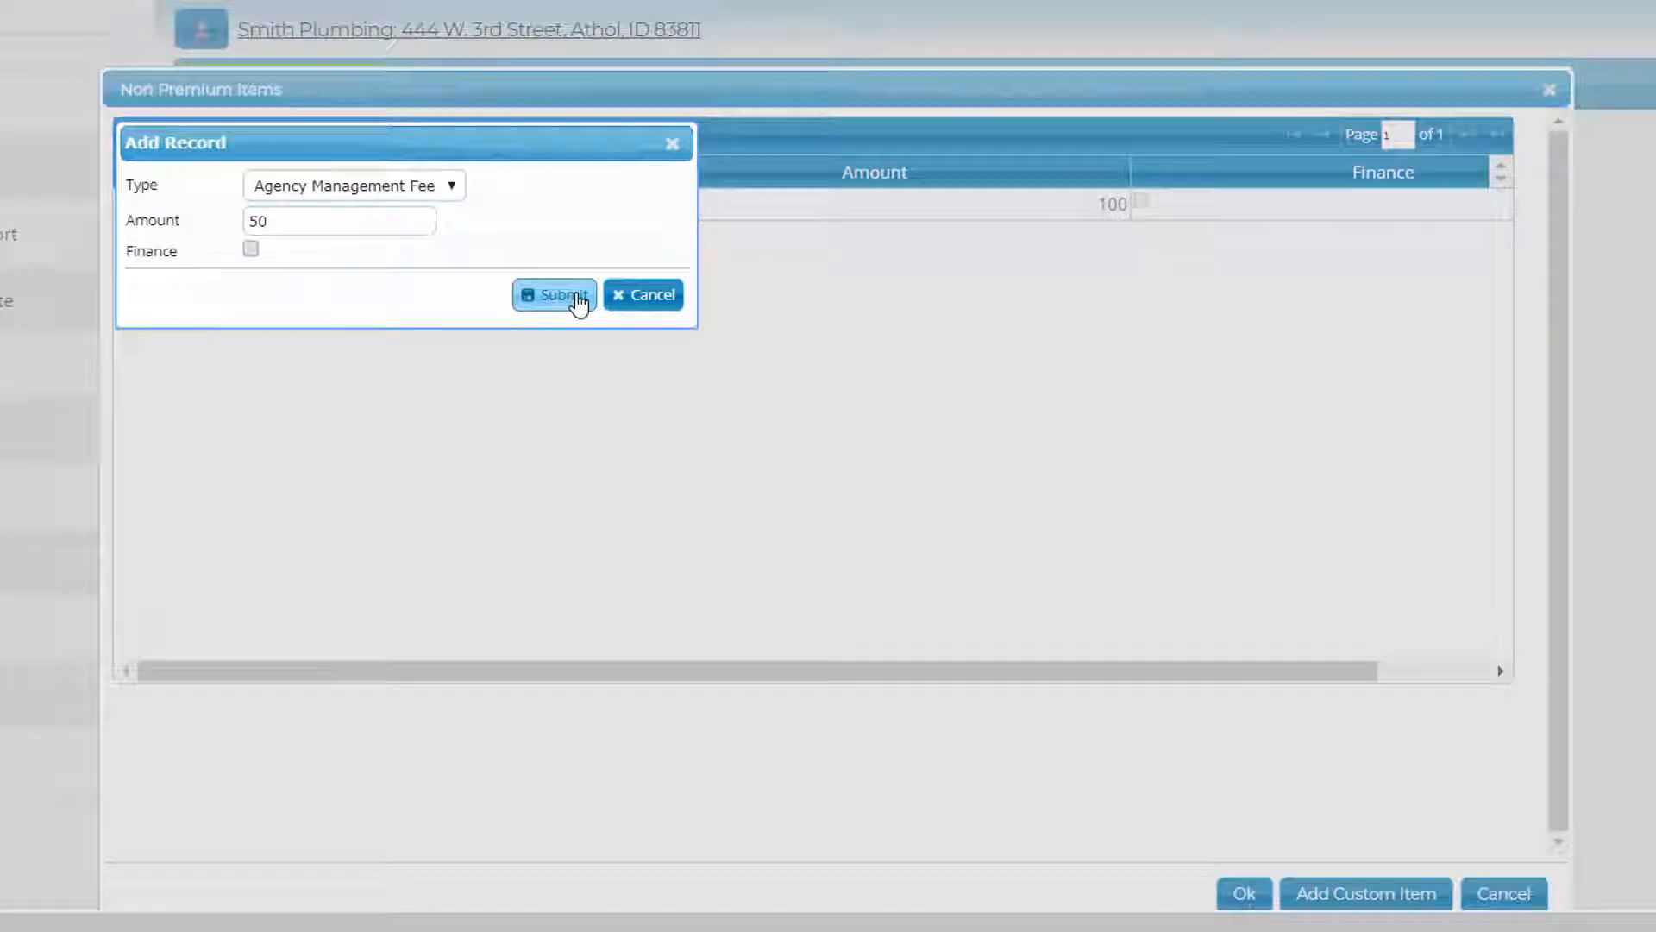
left_click(578, 299)
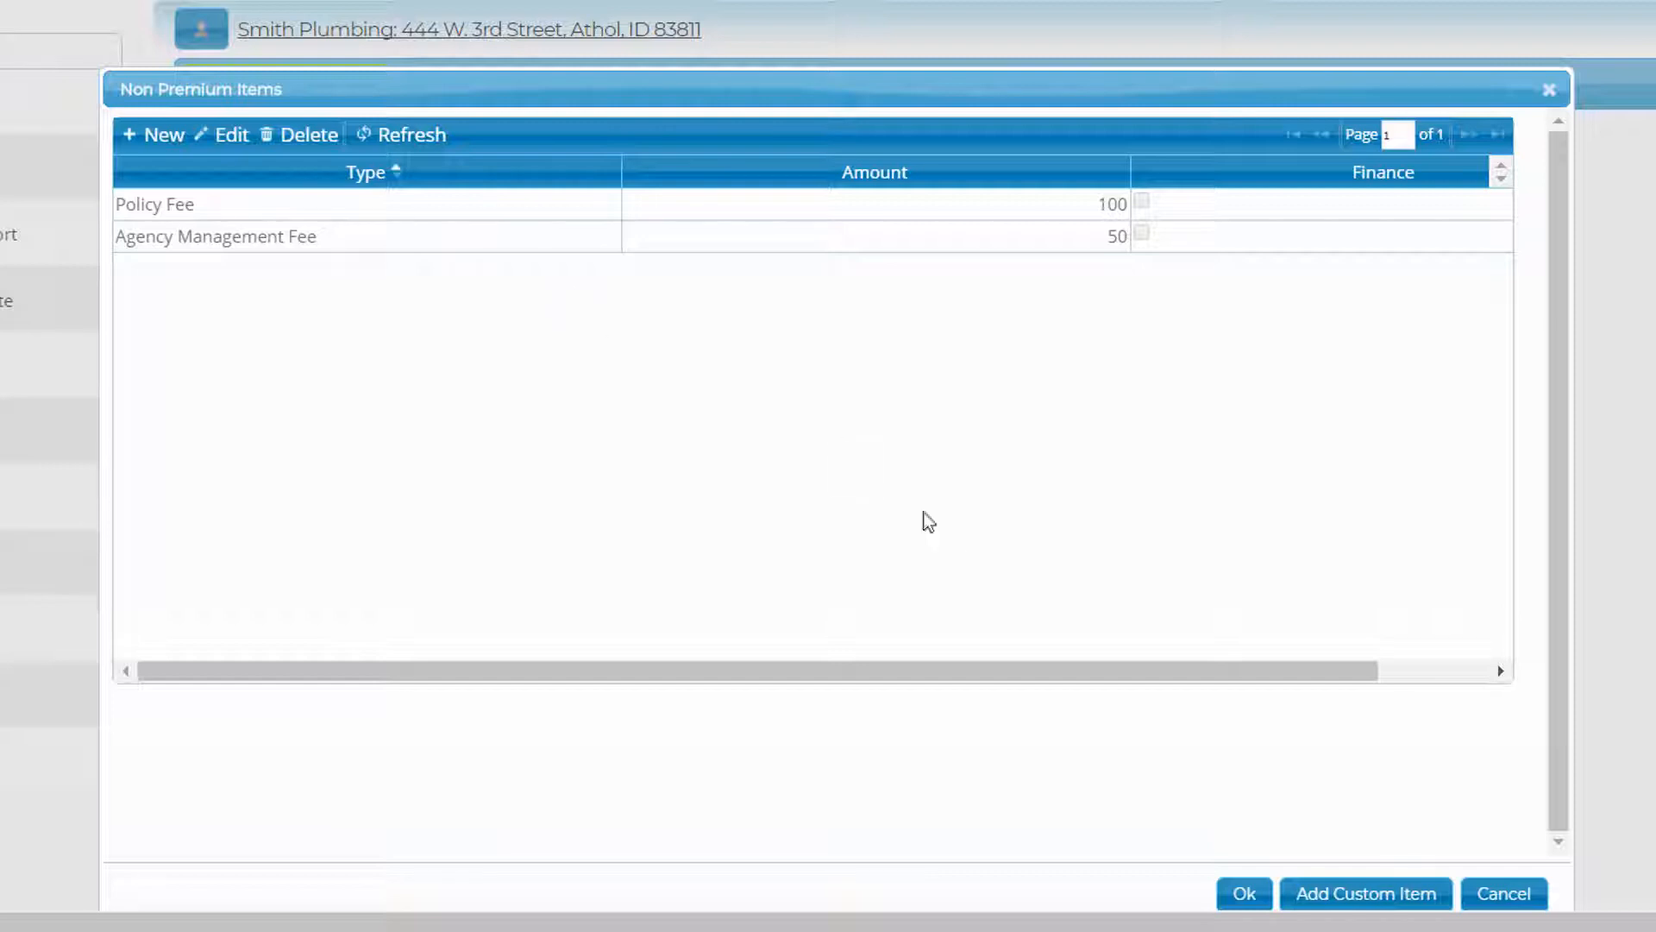
left_click(1243, 893)
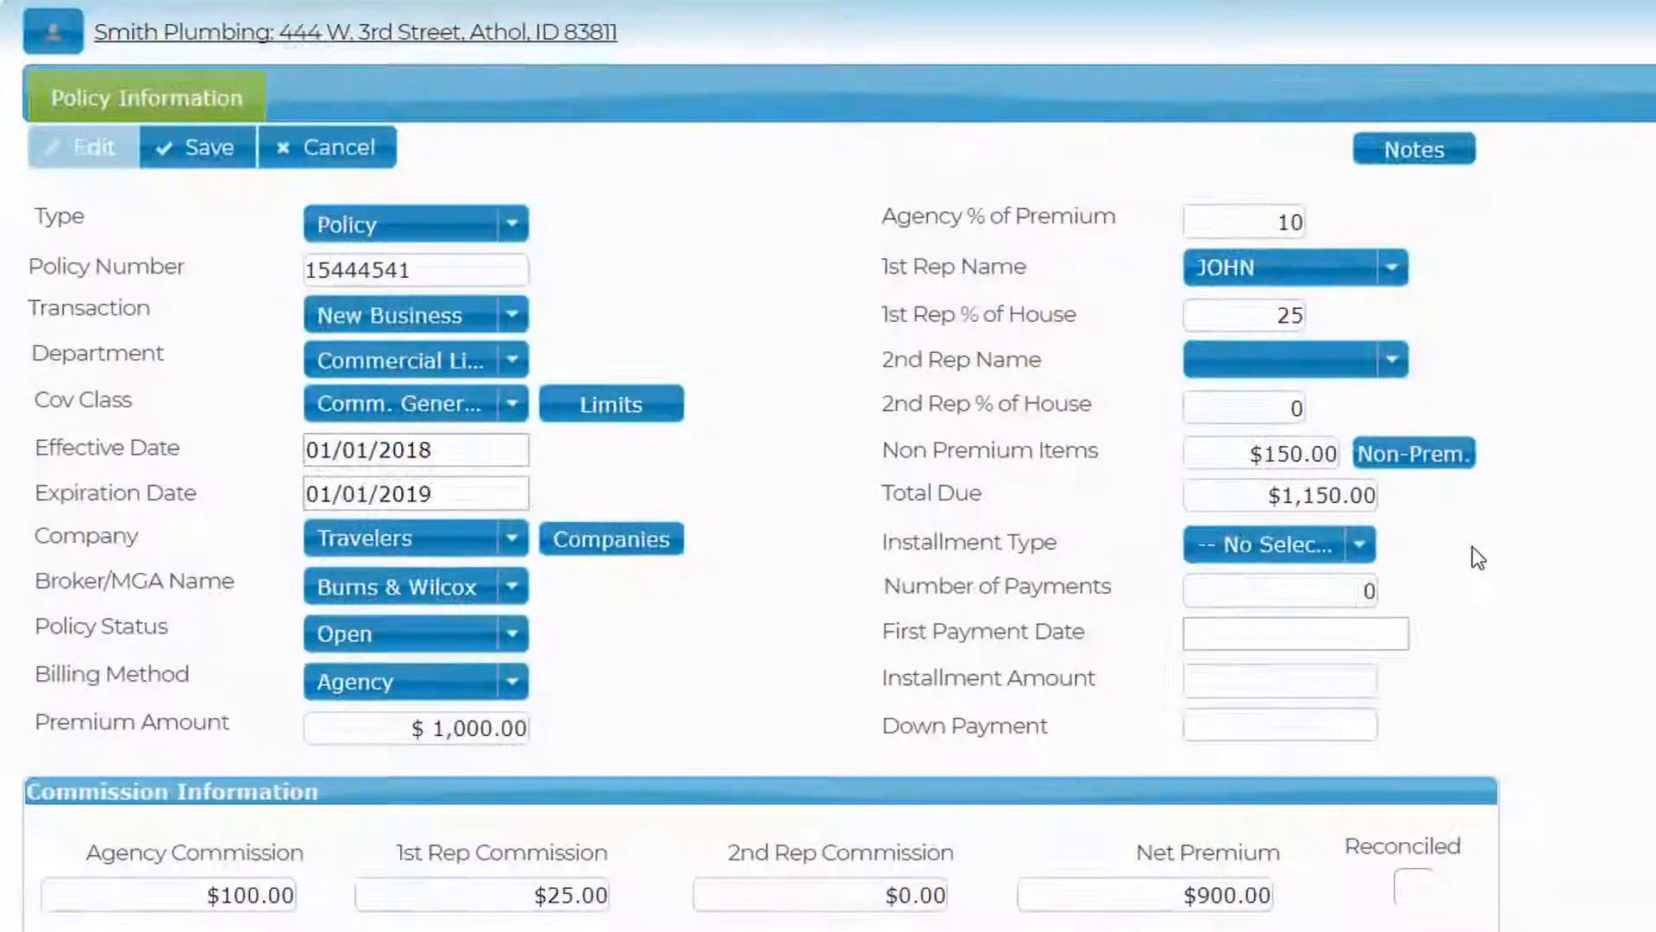
- Leave the installment type unchanged and save the policy
left_click(1361, 546)
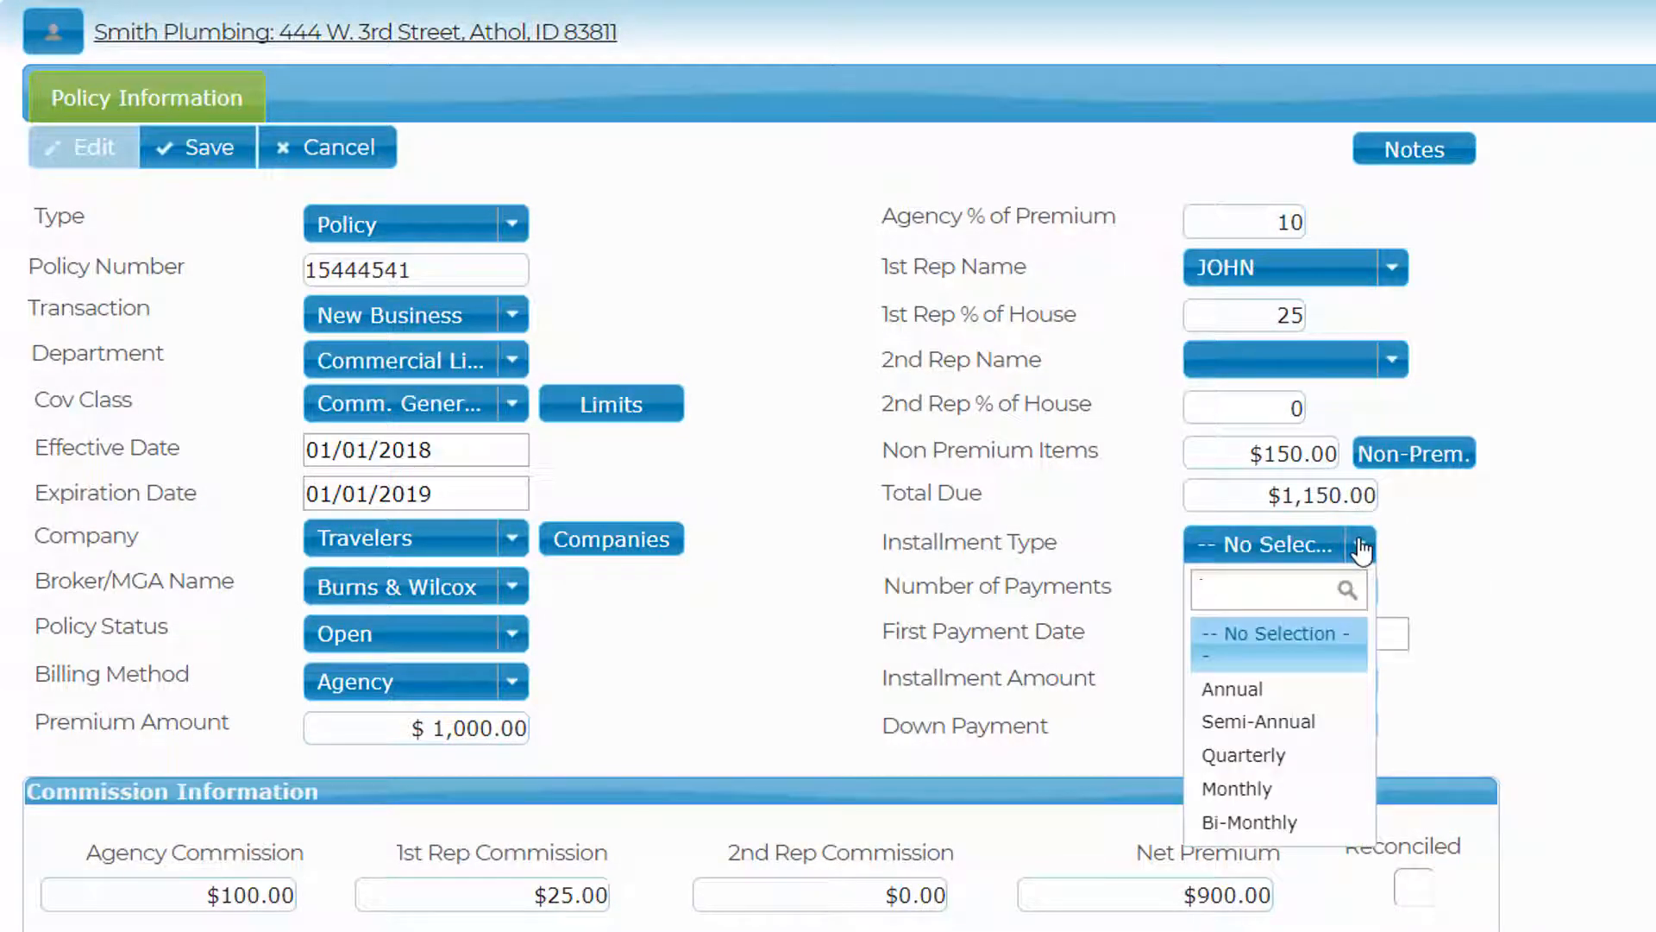
left_click(1361, 547)
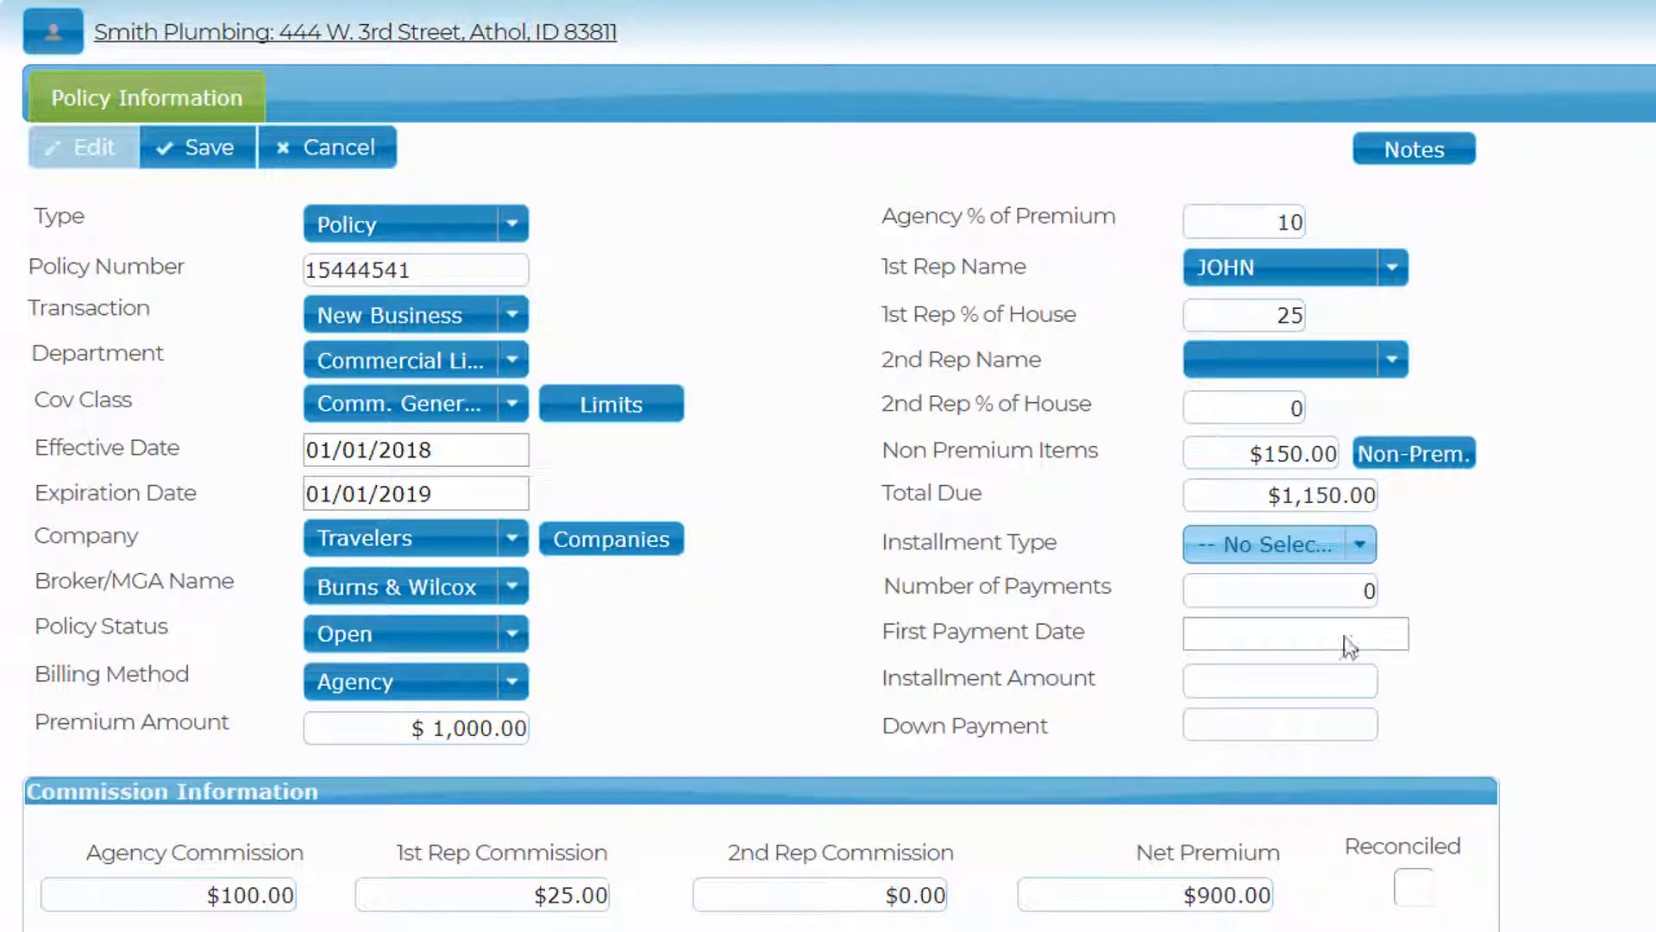
left_click(1329, 718)
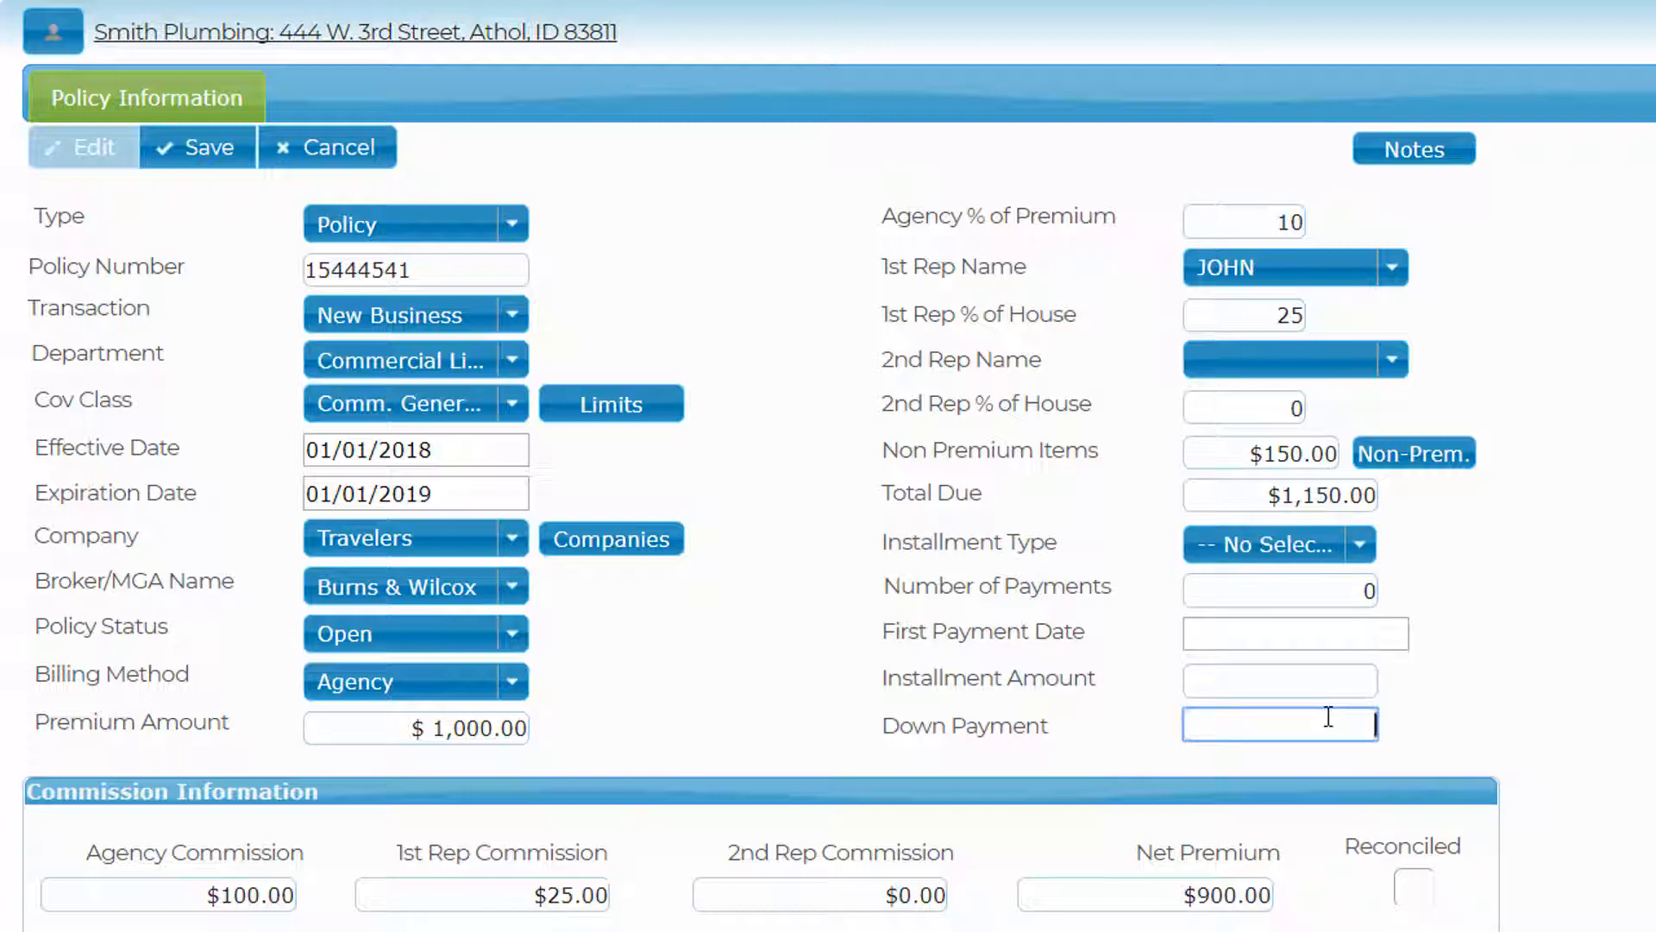
left_click(197, 151)
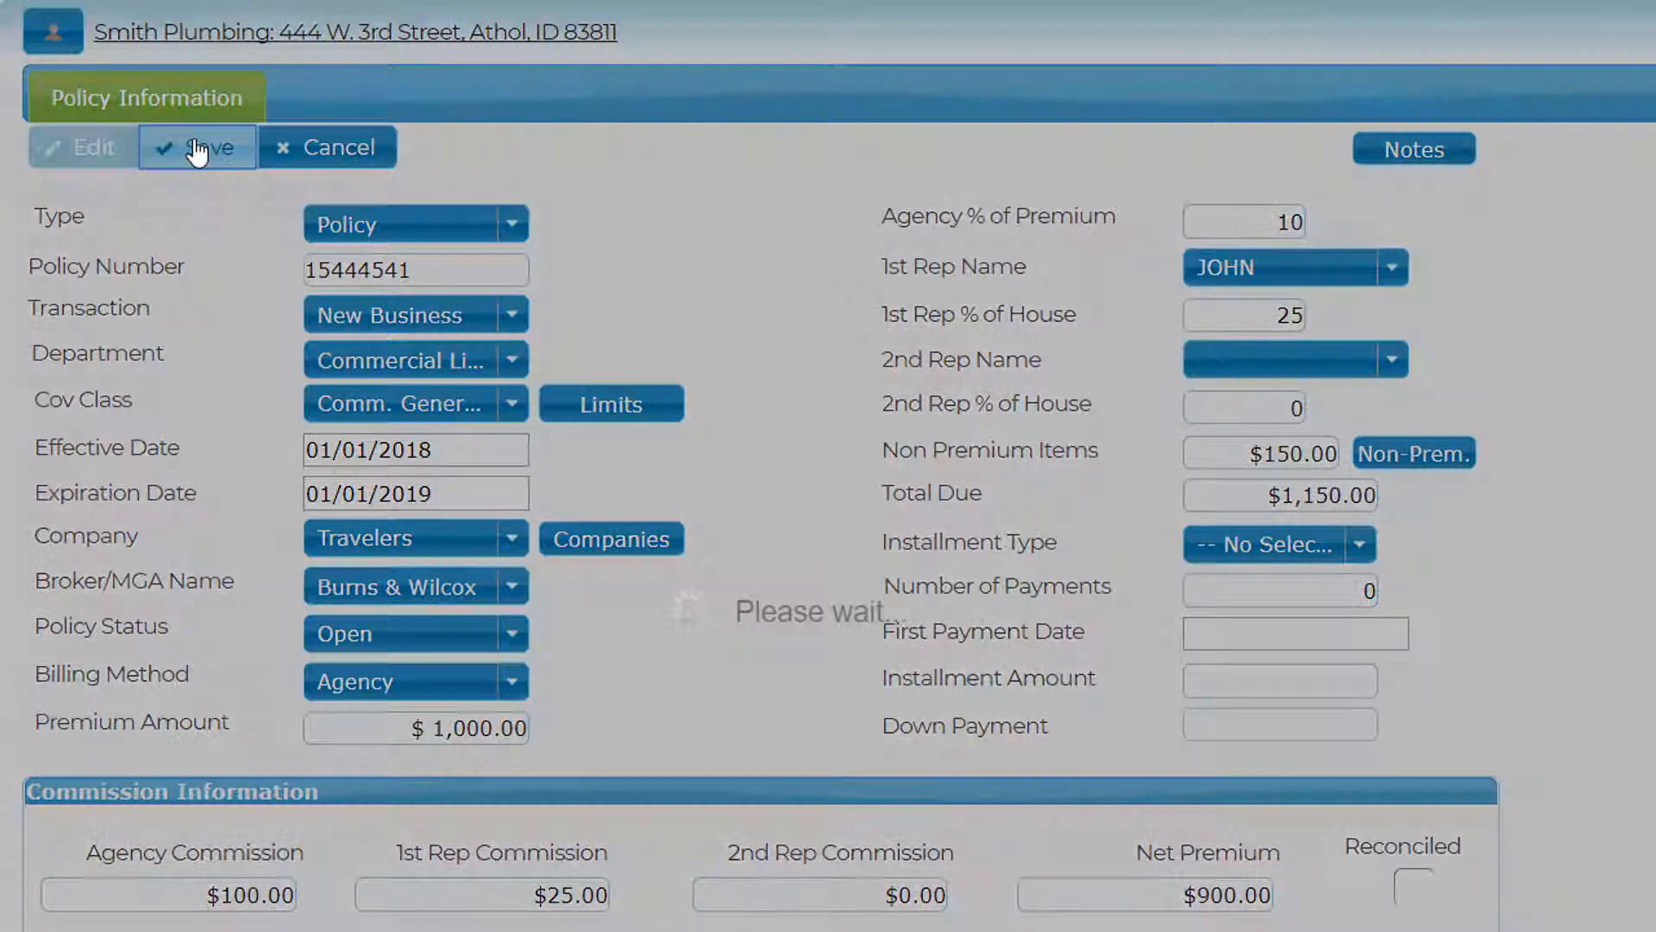
- Attach the note 'Notes on my policy' to the policy
left_click(1408, 149)
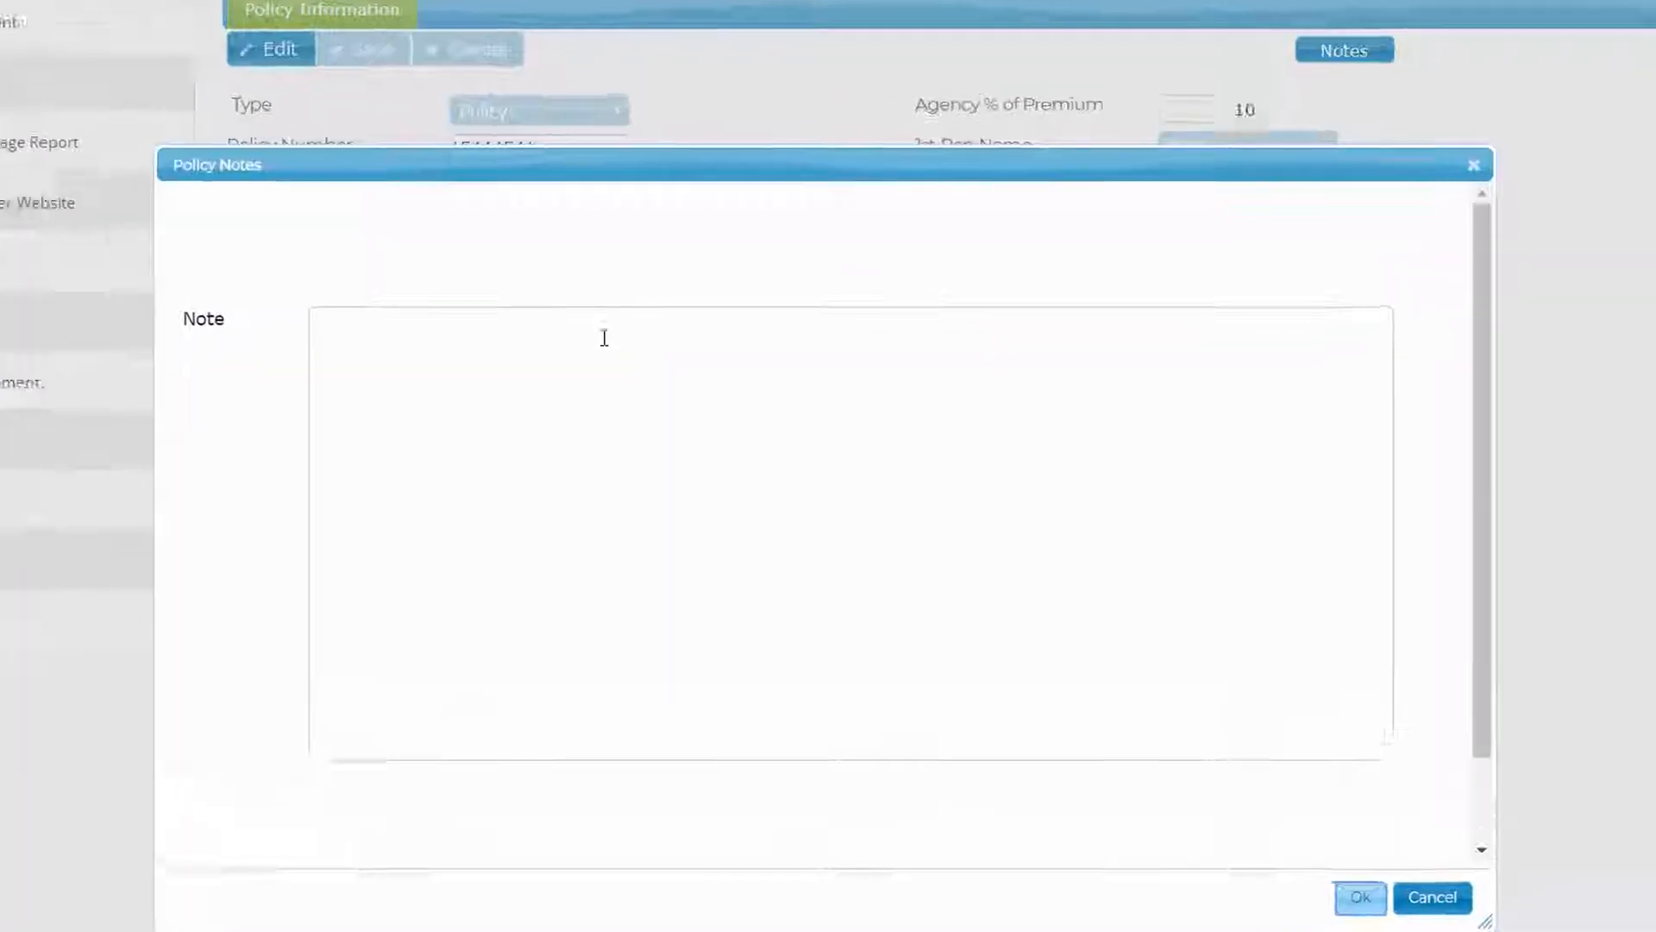
left_click(625, 438)
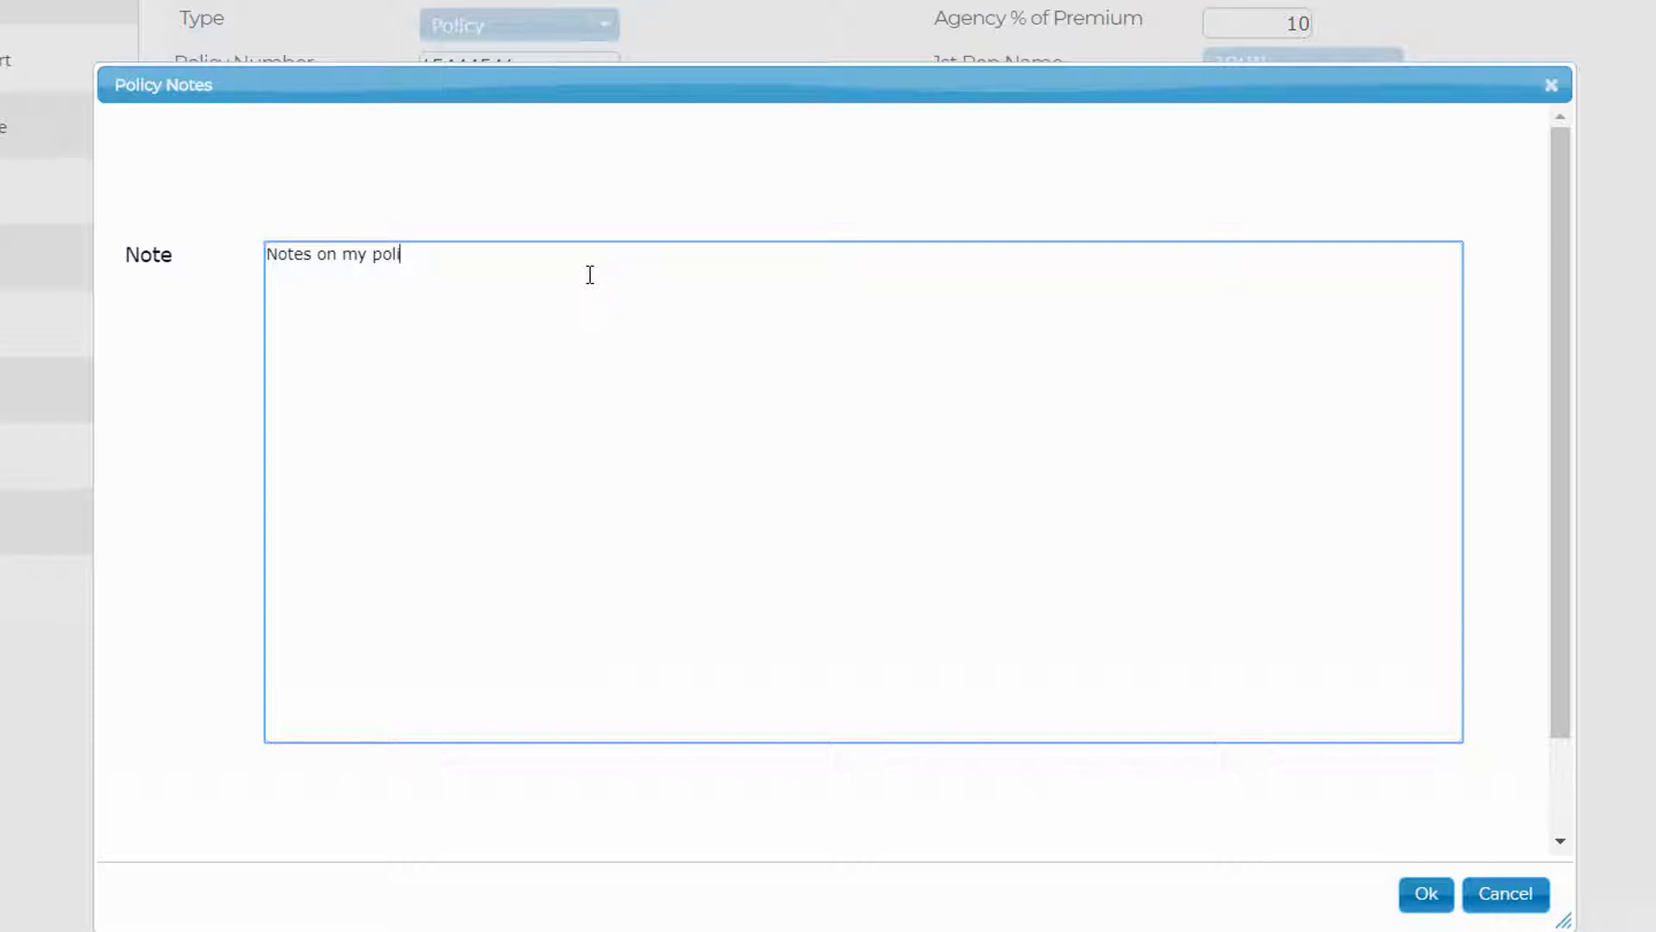
left_click(1425, 894)
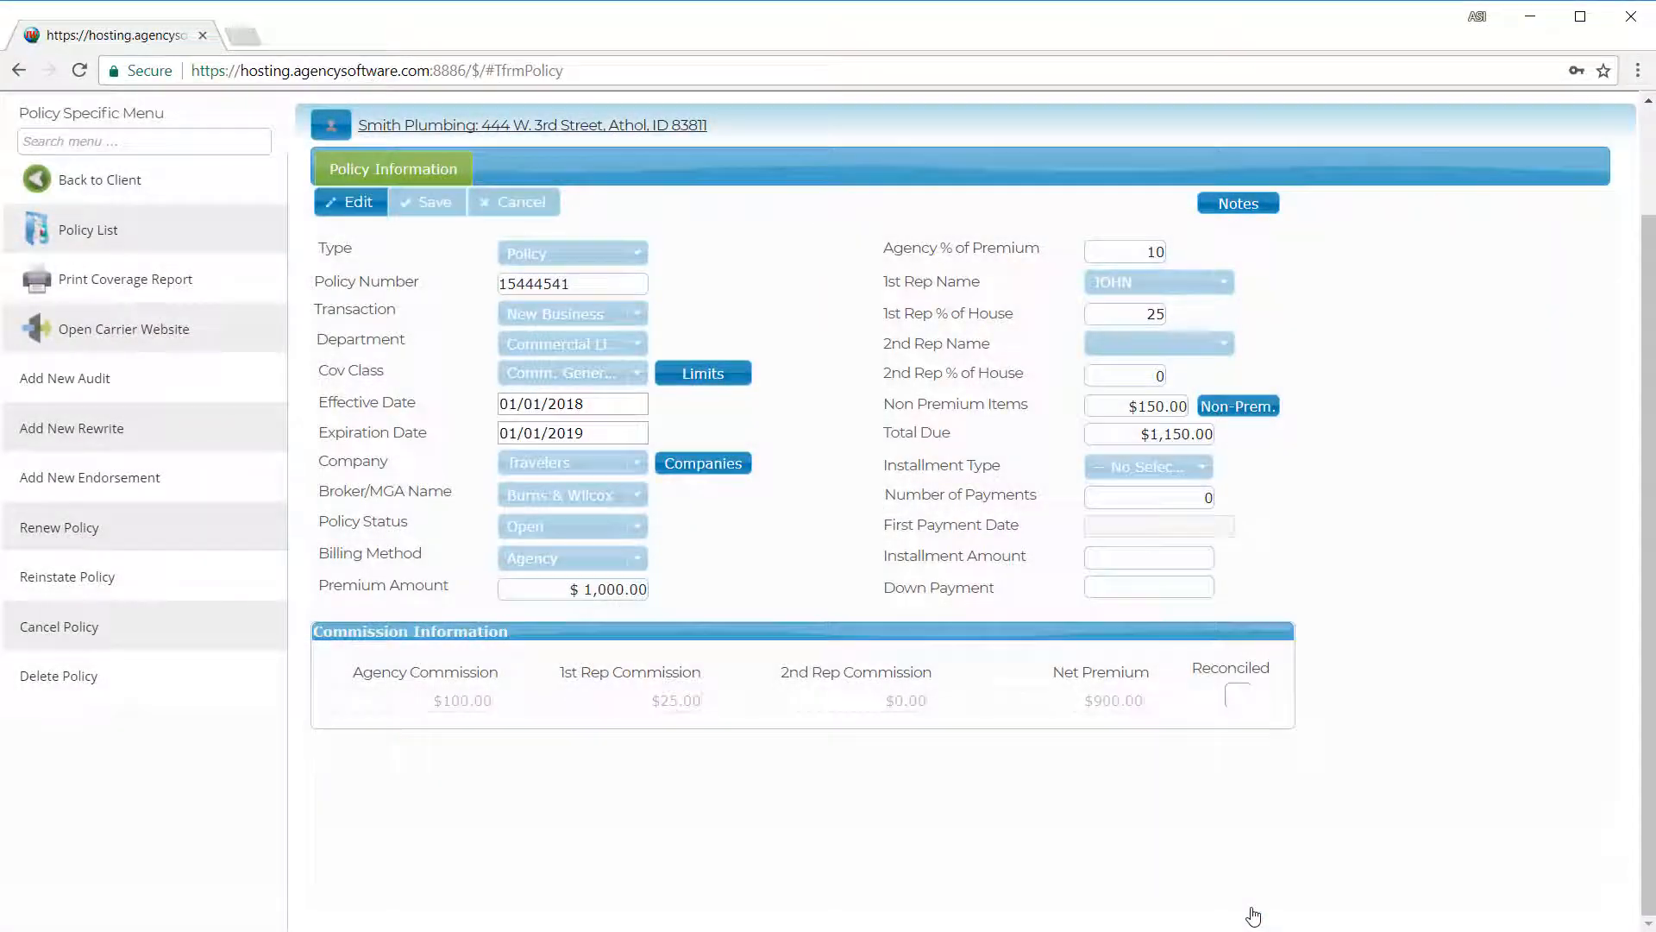
left_click(177, 179)
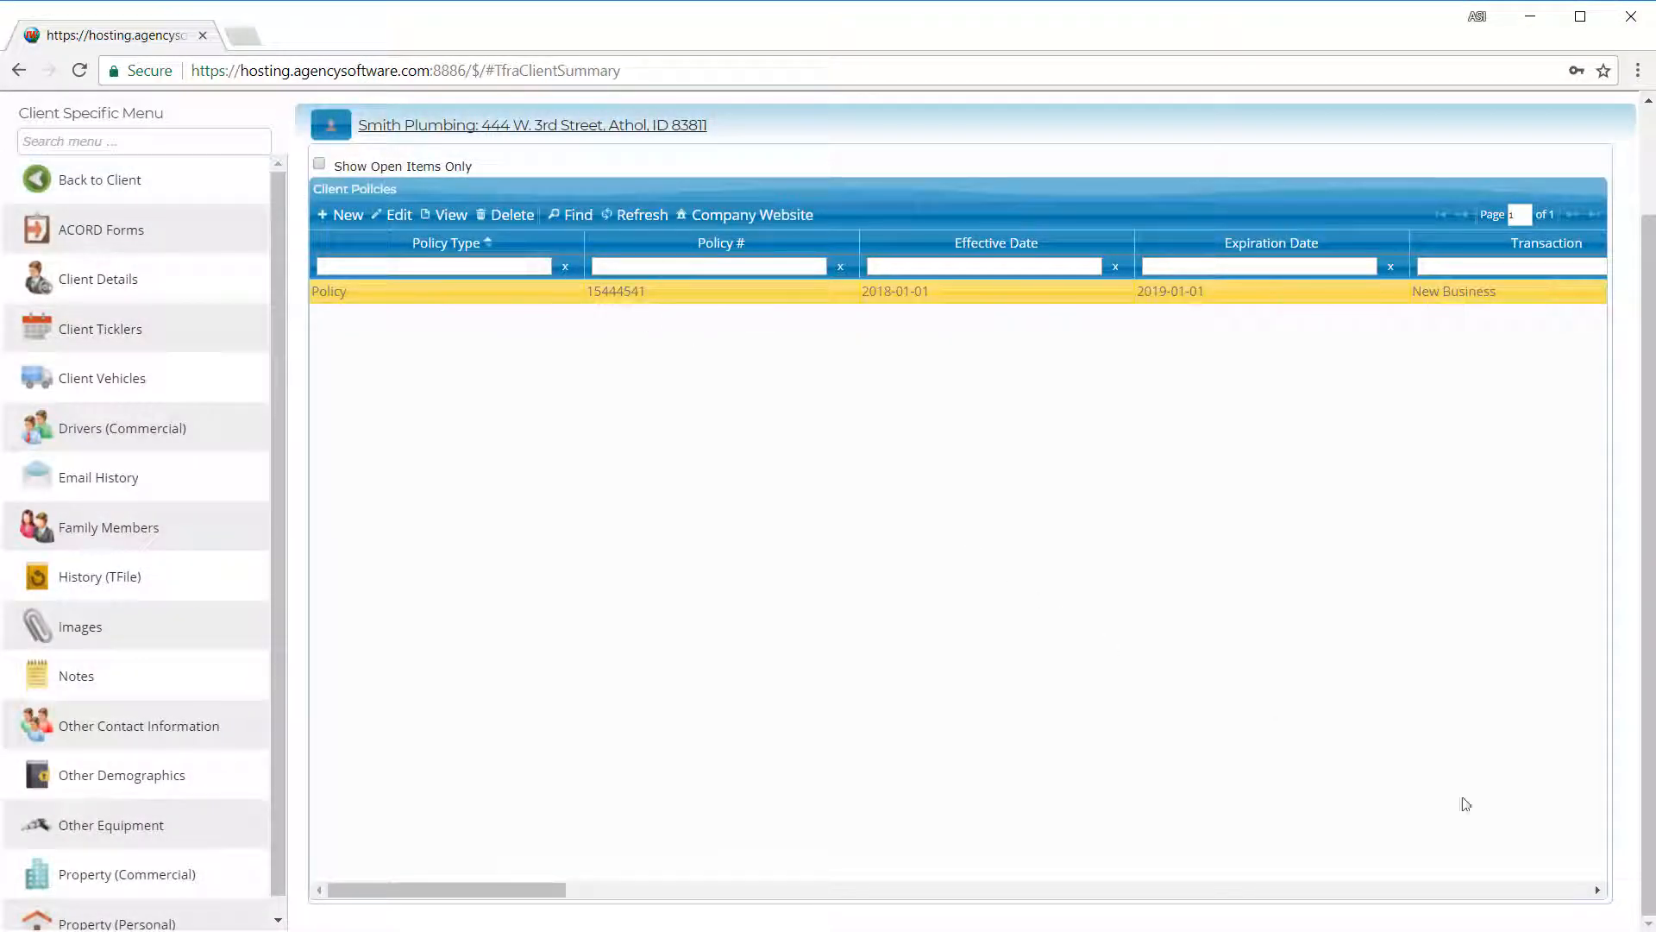
- Back on the client's policy list, check that the PolicyNote reads 'Notes on my policy'
left_click(1559, 889)
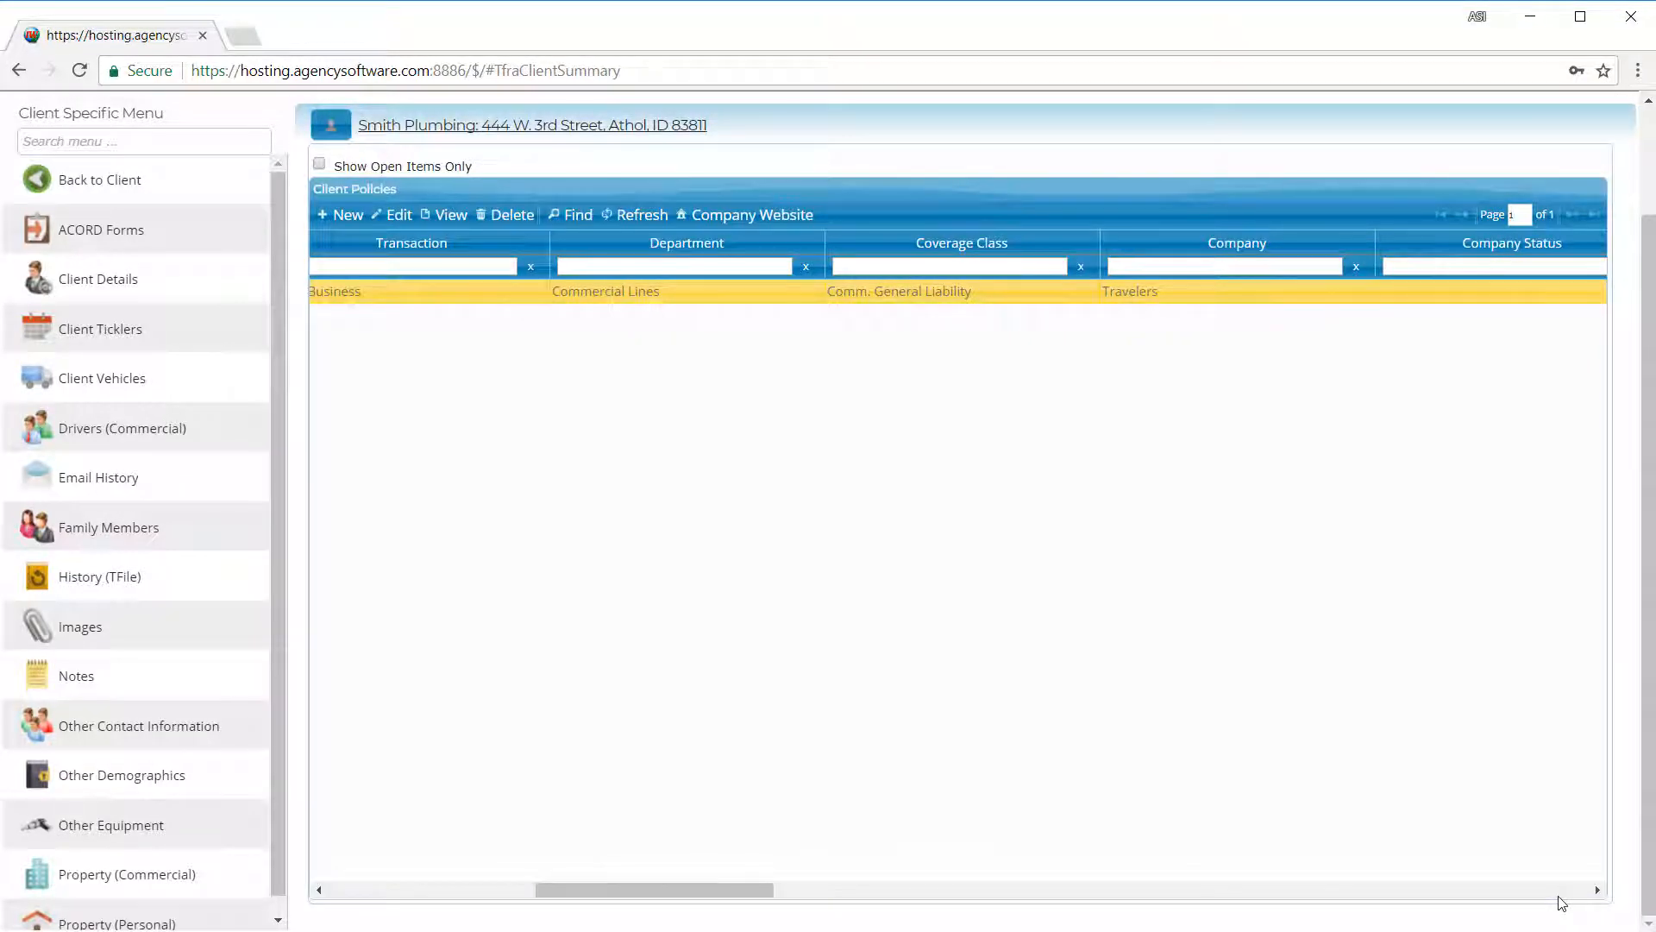
left_click(1559, 895)
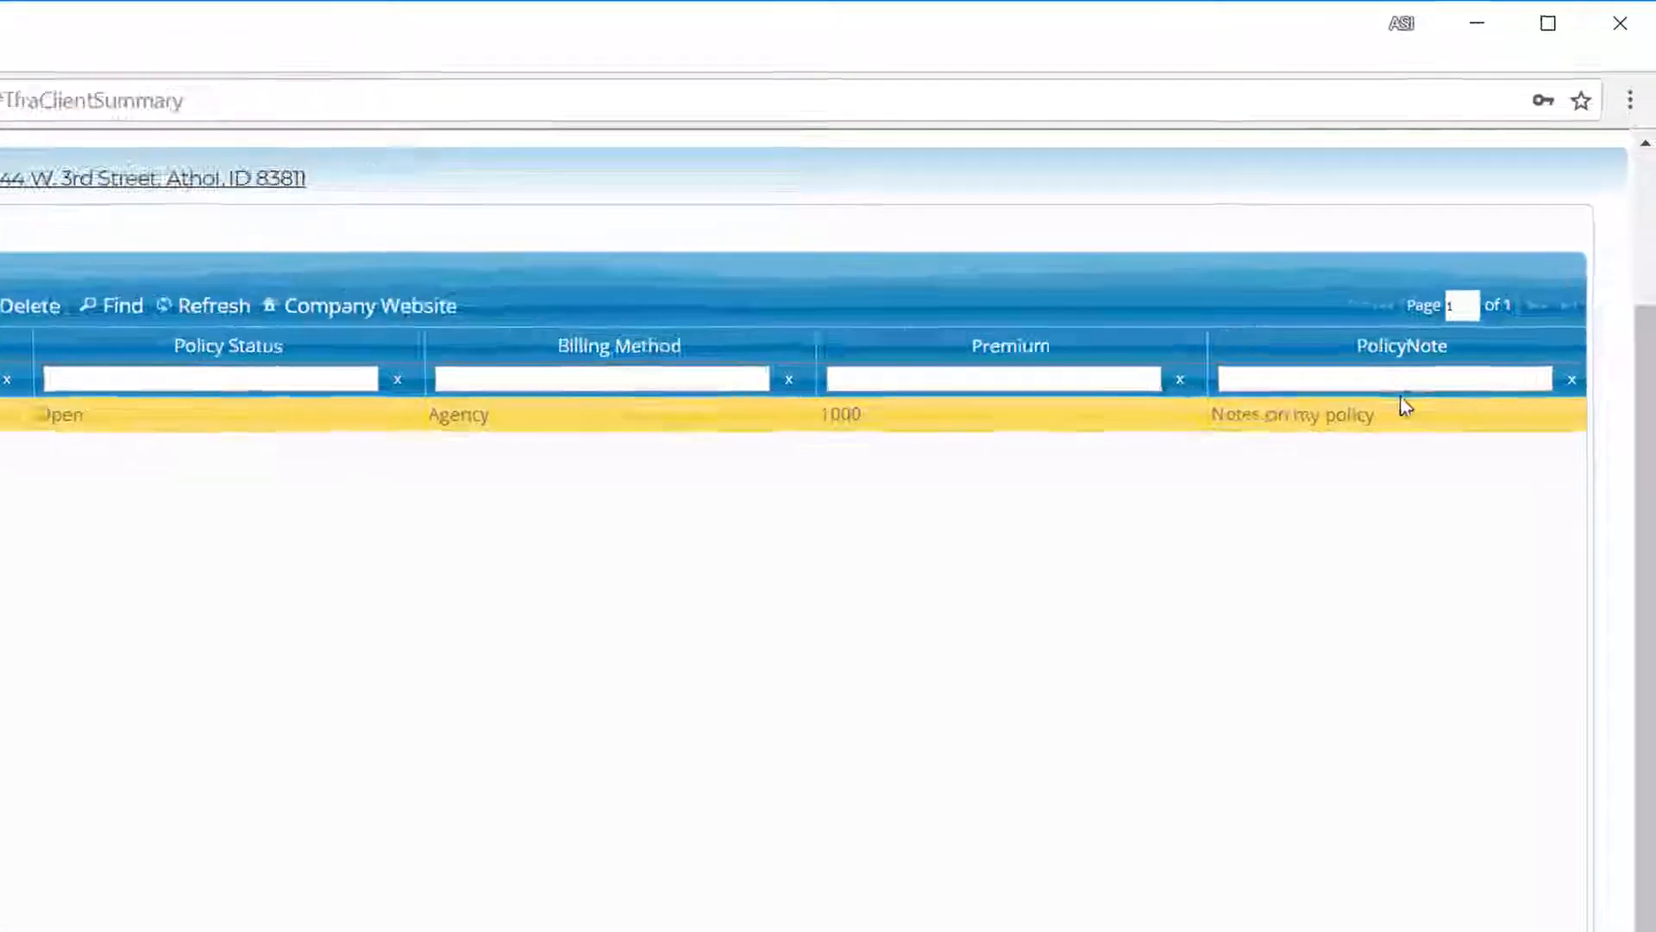
left_click_drag(1469, 286, 1419, 279)
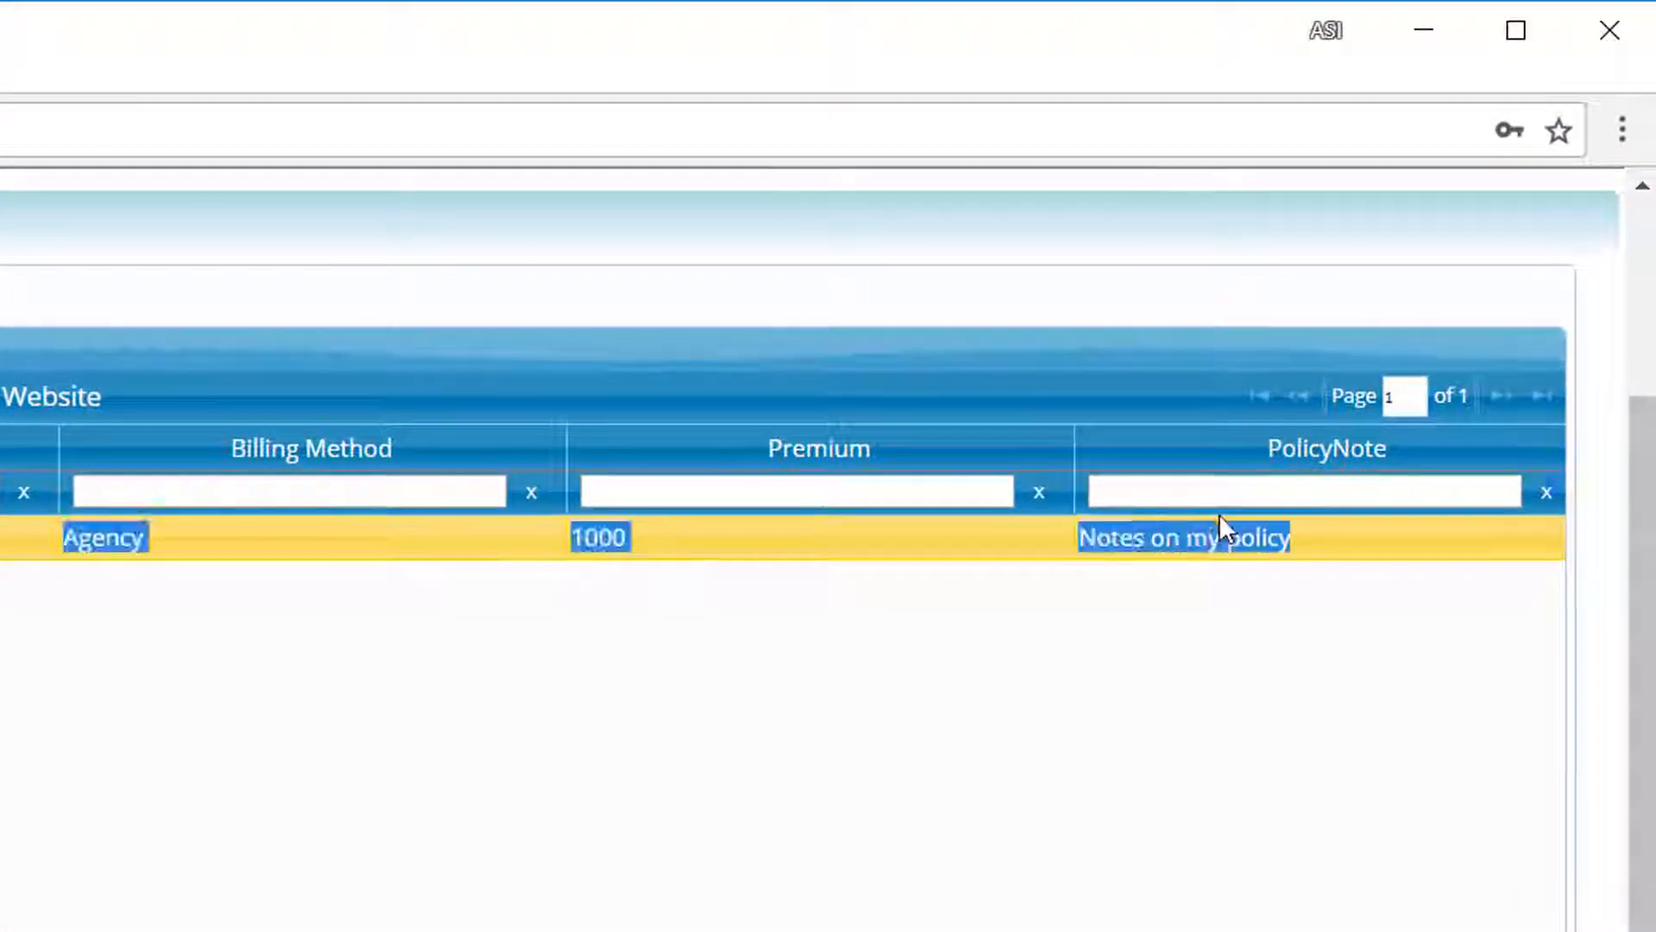
left_click_drag(1219, 516, 1067, 524)
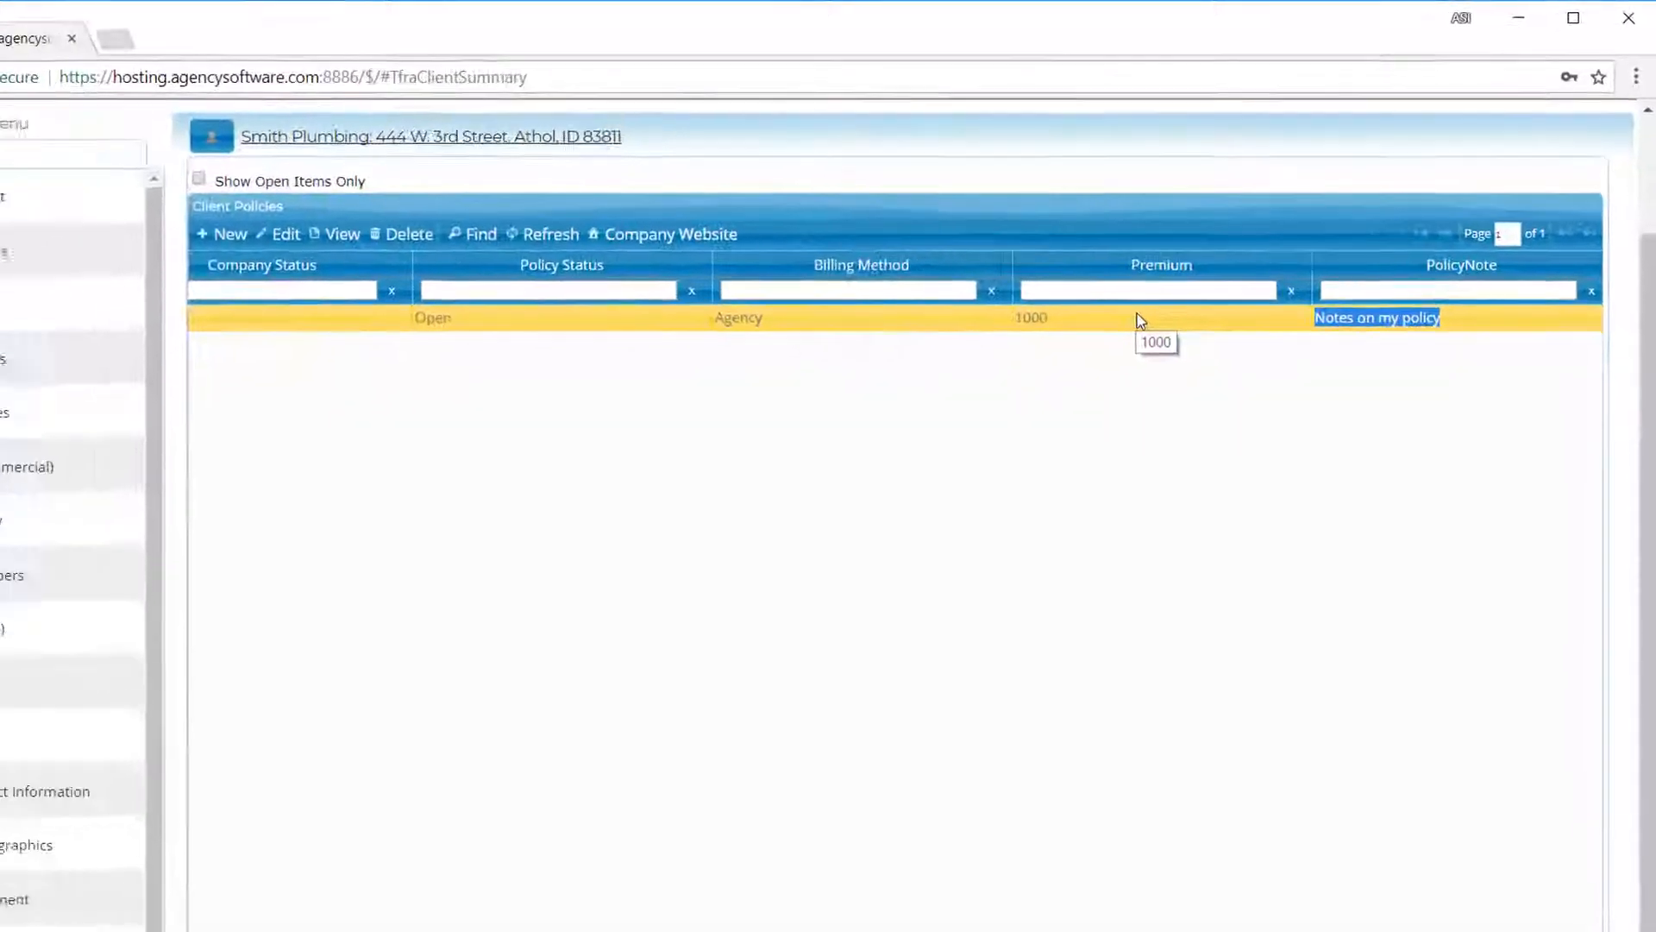